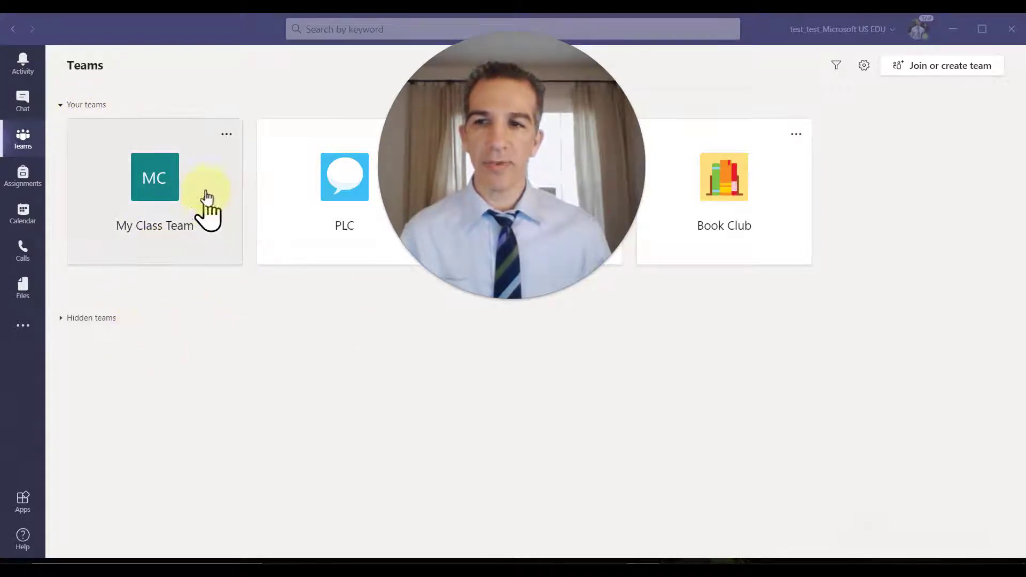
Open the team management page of My Class Team
left_click(226, 143)
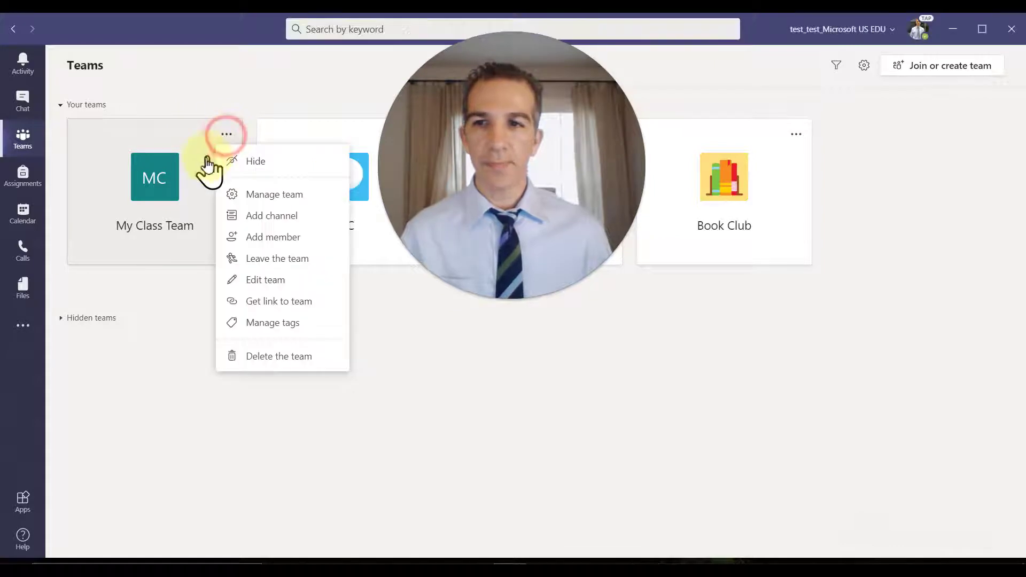
left_click(291, 198)
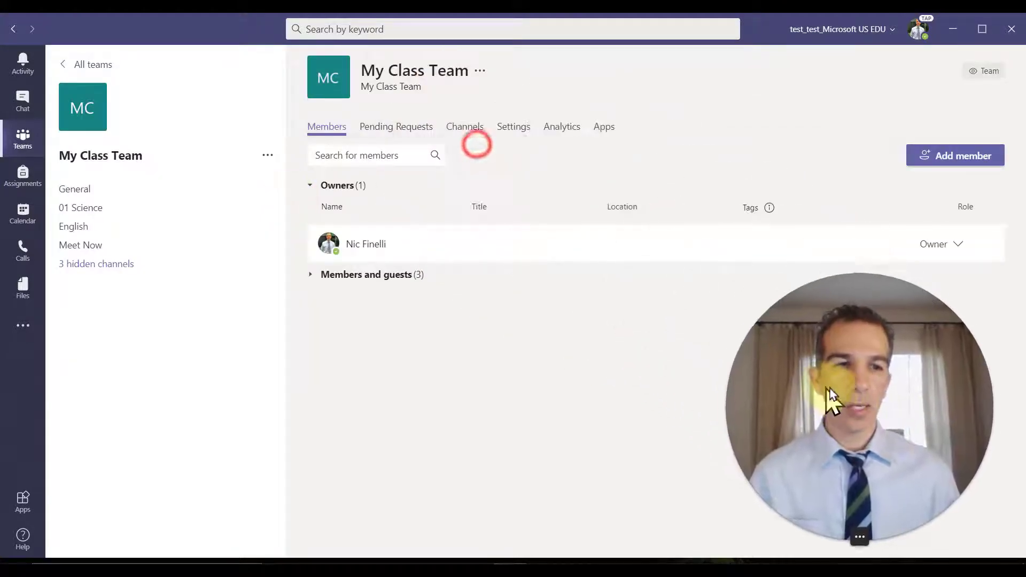
left_click(857, 527)
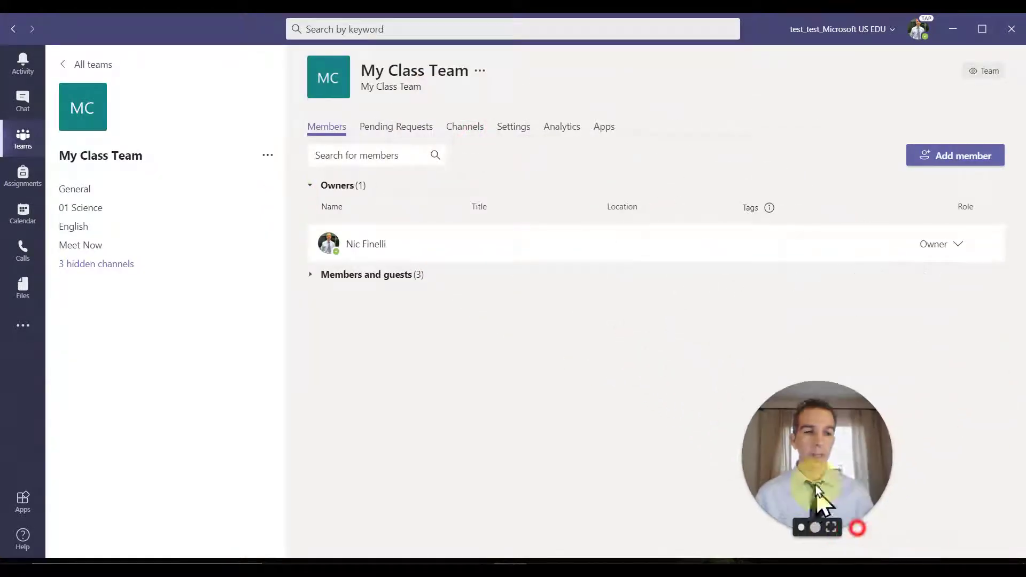
left_click_drag(815, 460, 943, 342)
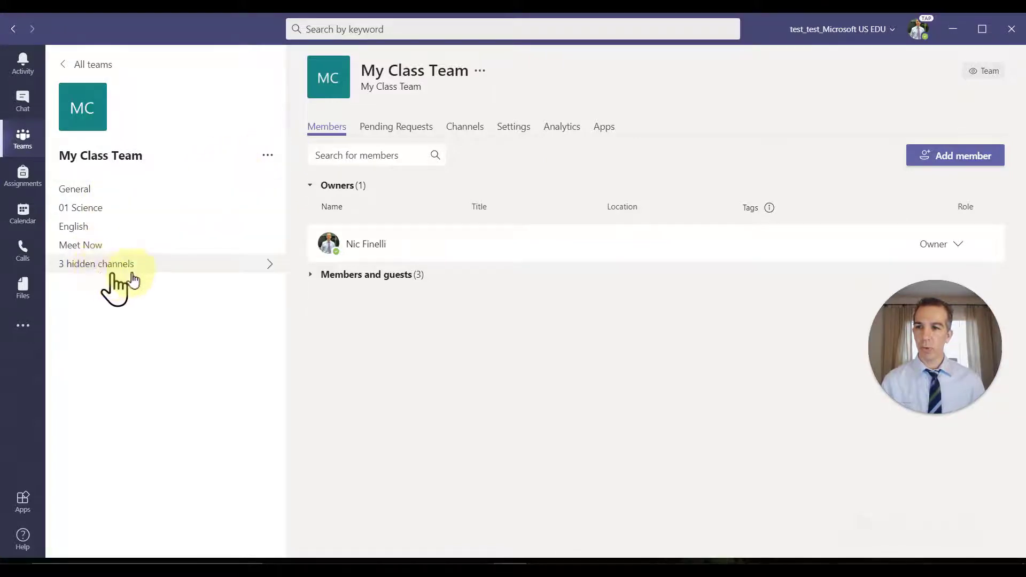
View the General channel of My Class Team and return to the team's management page
left_click(267, 155)
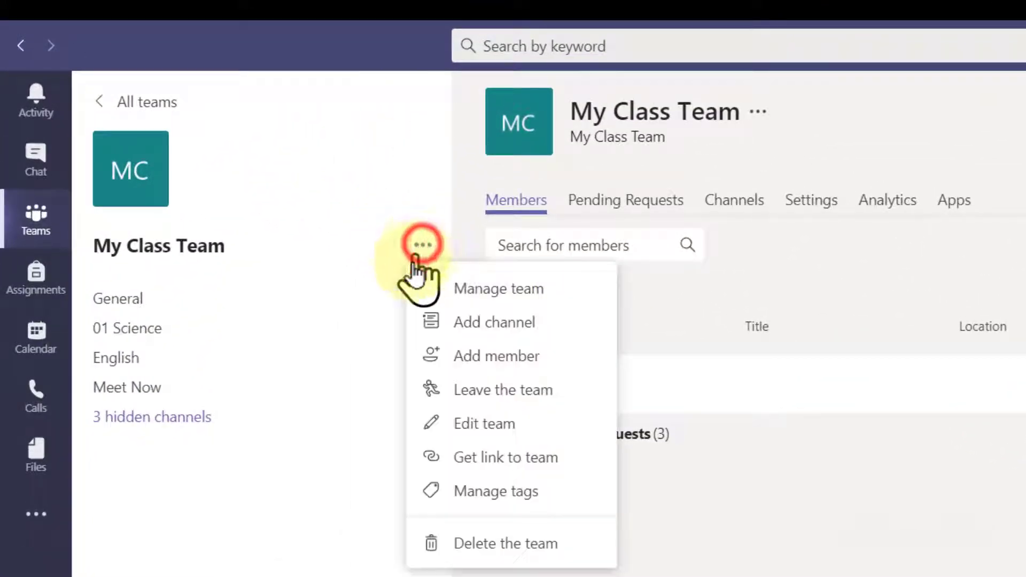
left_click(460, 288)
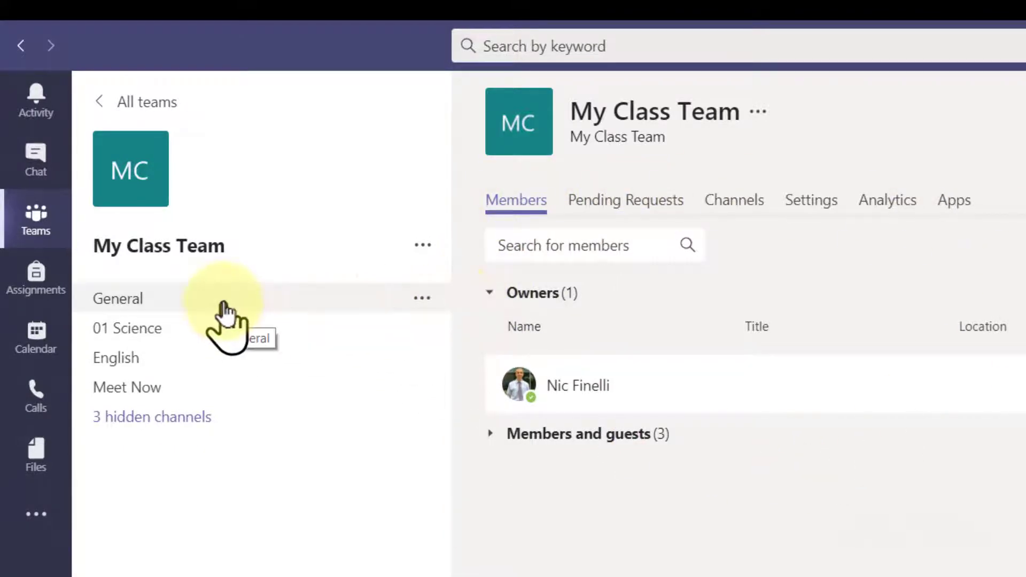
left_click(224, 305)
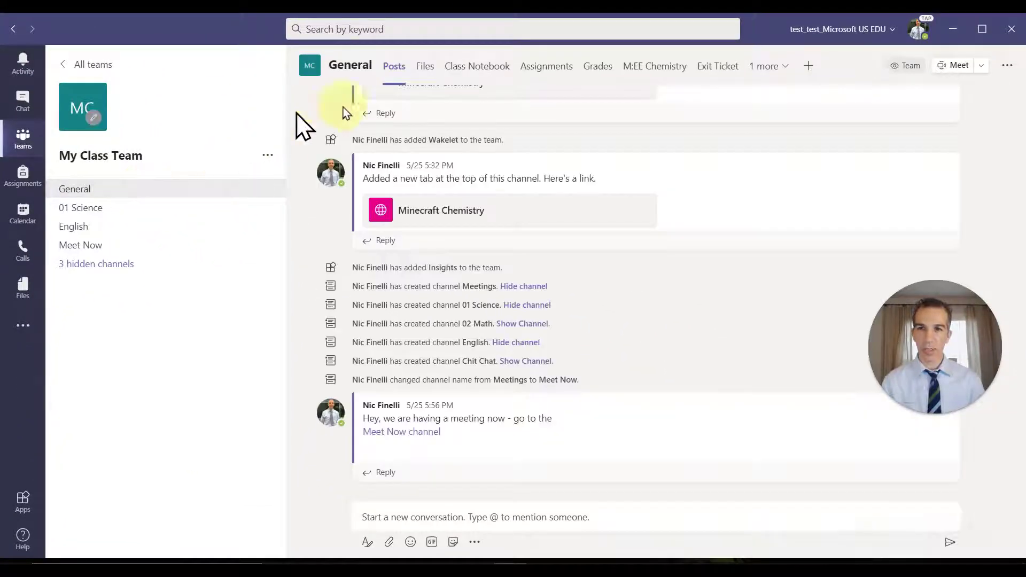
left_click(269, 159)
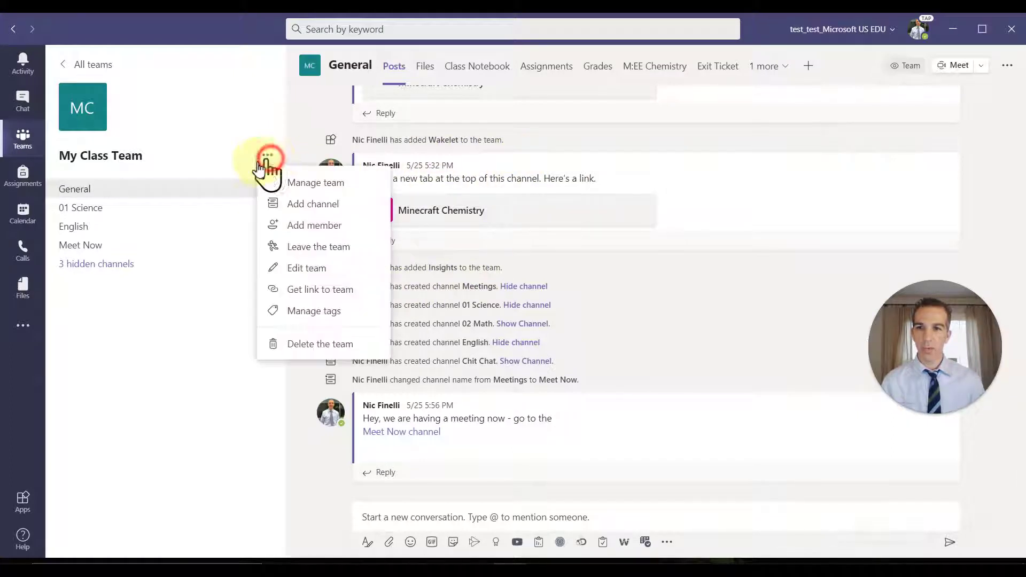
left_click(319, 186)
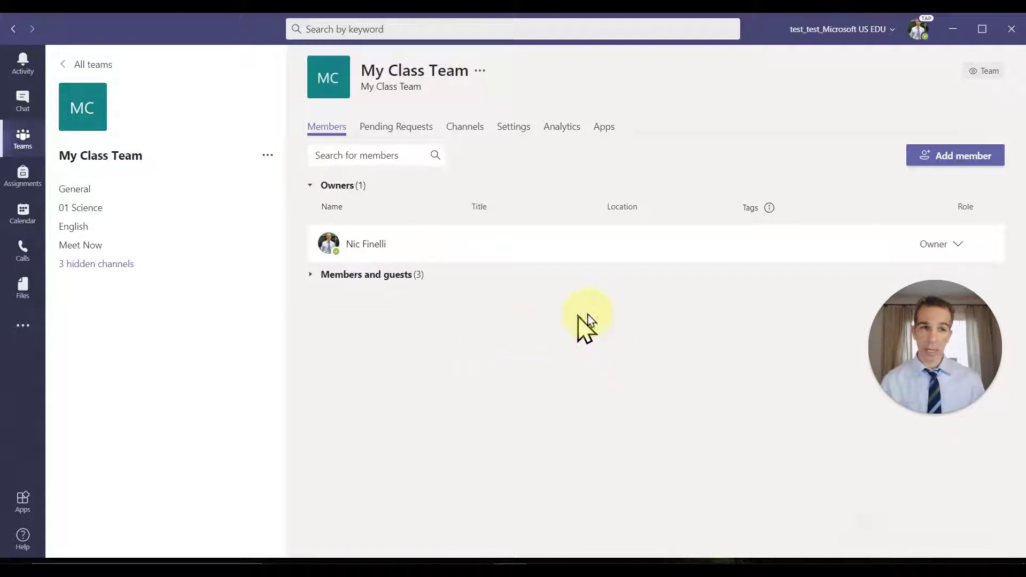
Try to add EC Student10 to My Class Team as a student, searching for "ec"
left_click(965, 165)
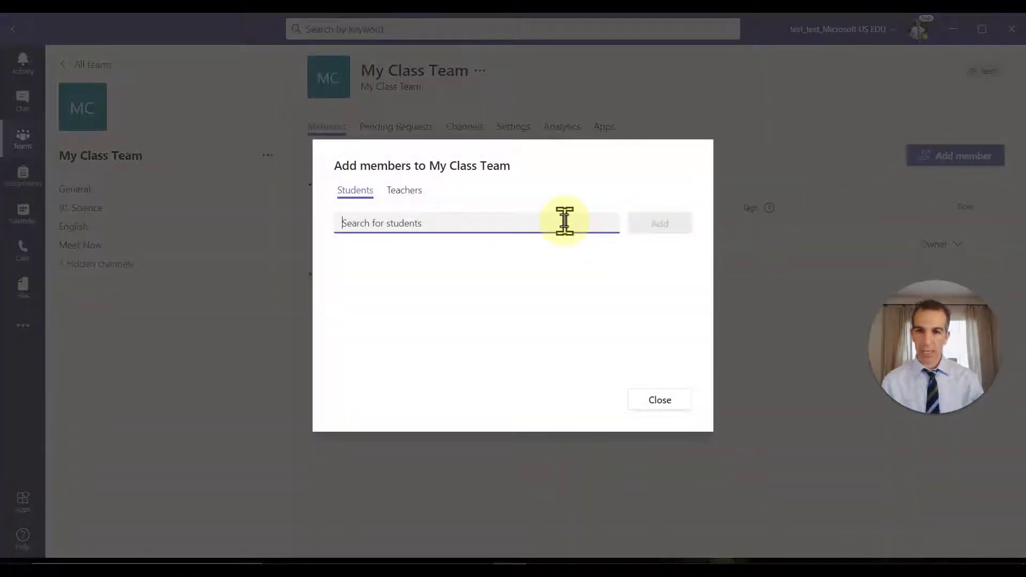
type("ec")
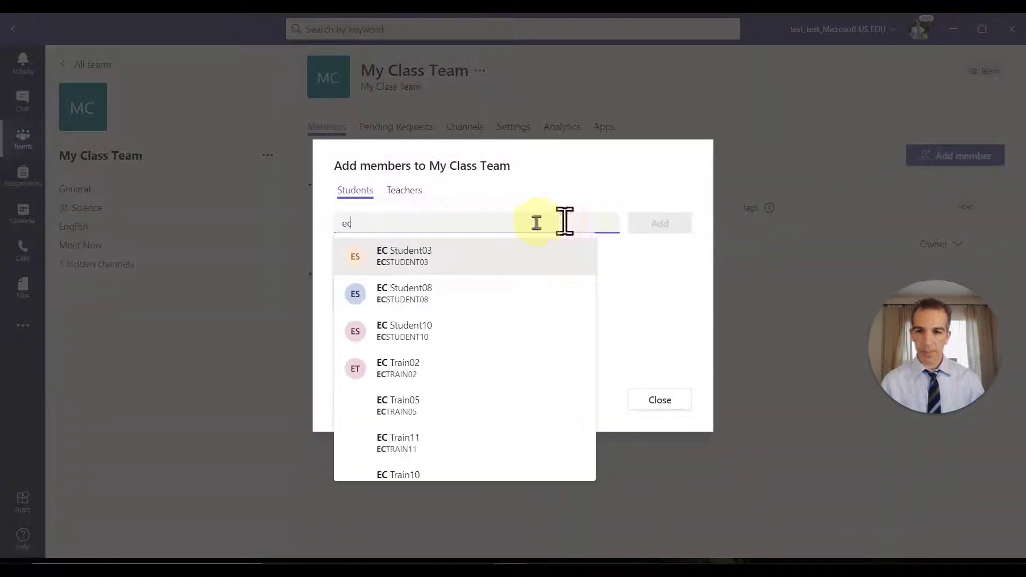
left_click(443, 334)
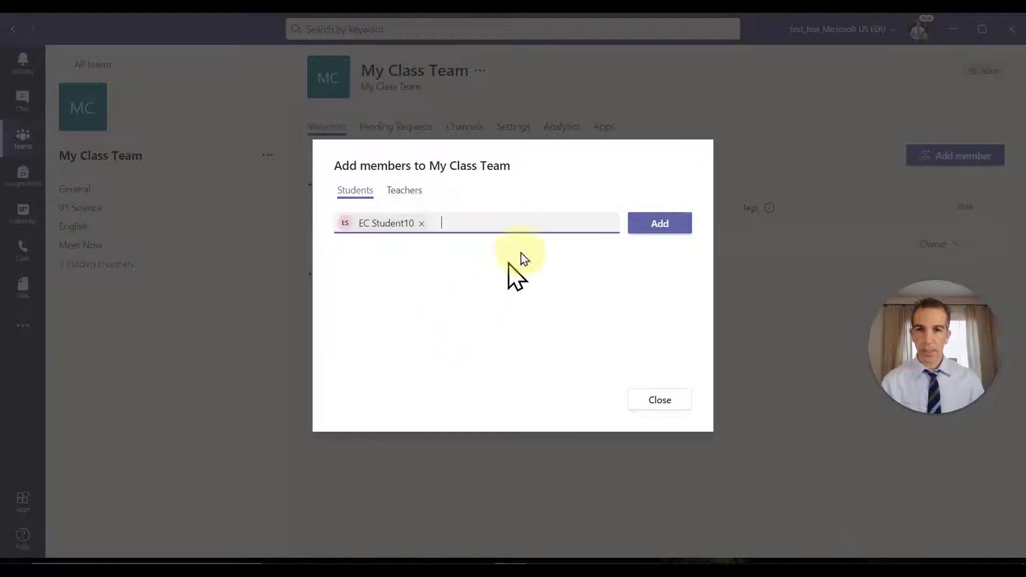
left_click(648, 231)
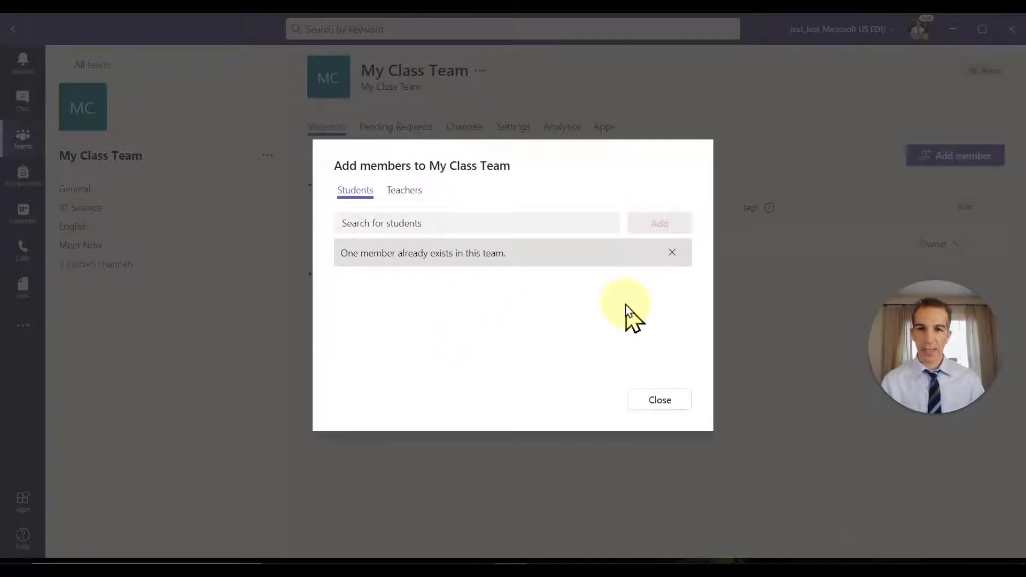
Search the students for "ec" and add EC Train11 to the team
left_click(483, 224)
type("ec")
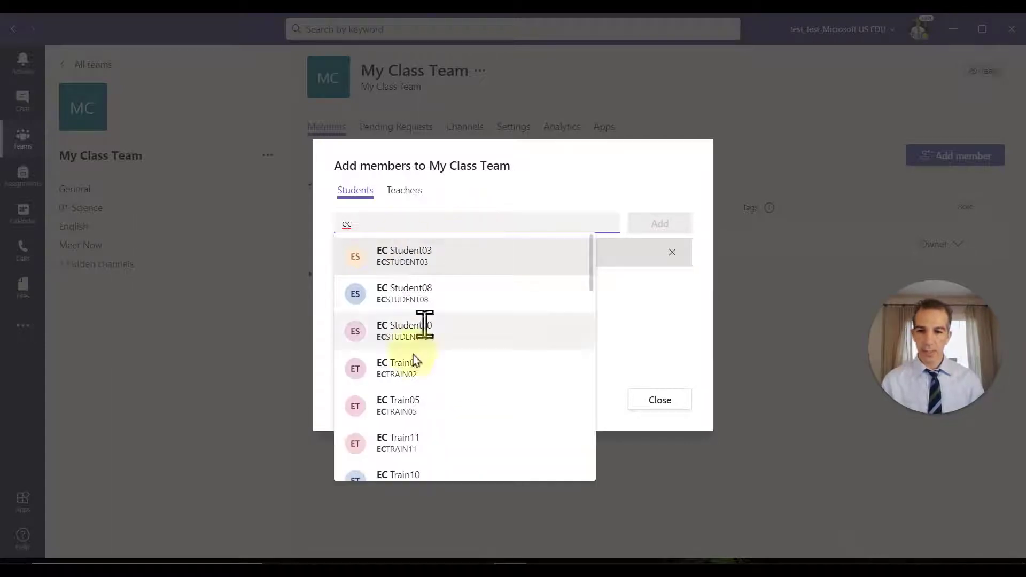
left_click(405, 444)
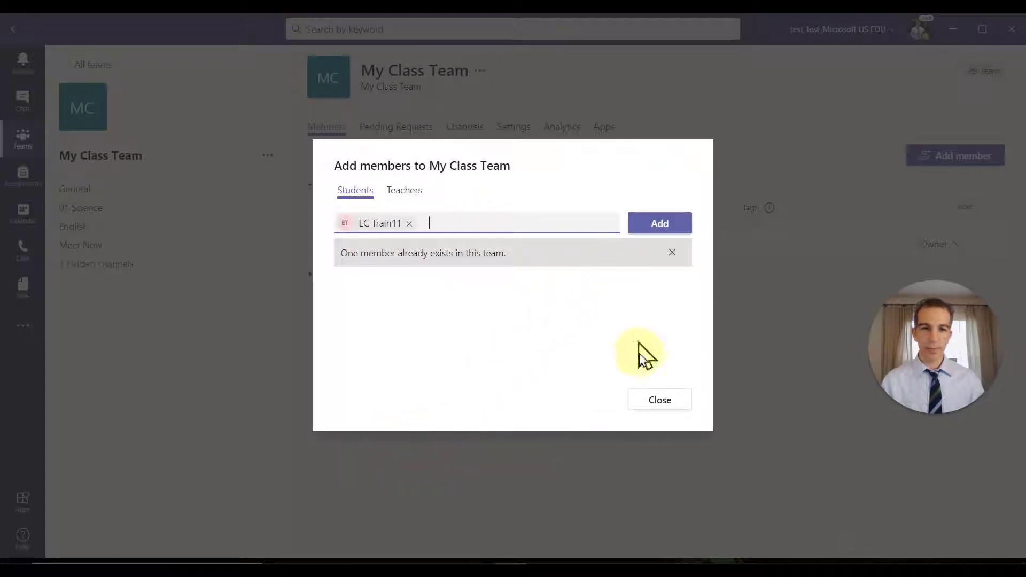
left_click(652, 227)
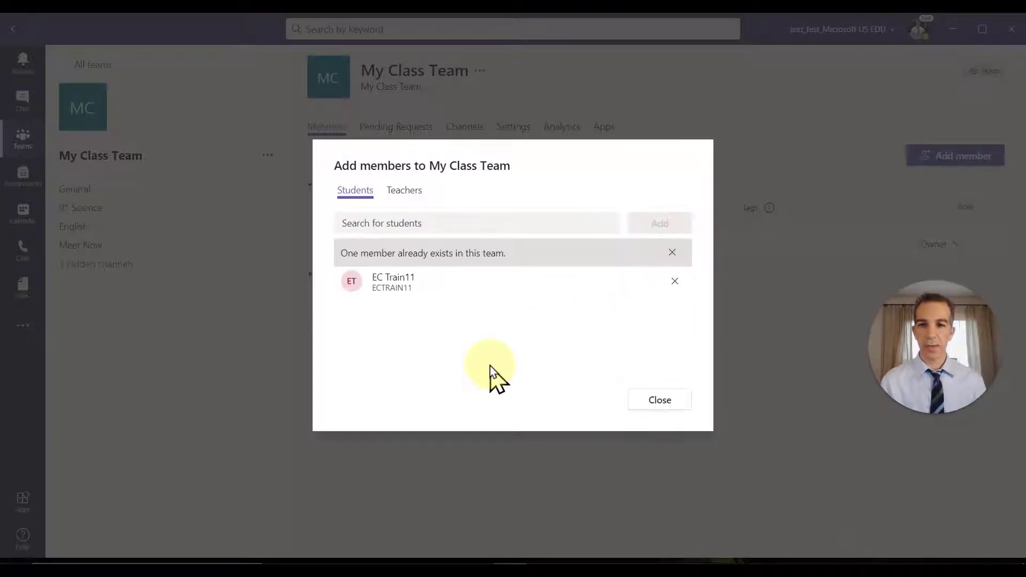
Add EC Train07 to the team as another student and expand the list of members and guests
left_click(457, 218)
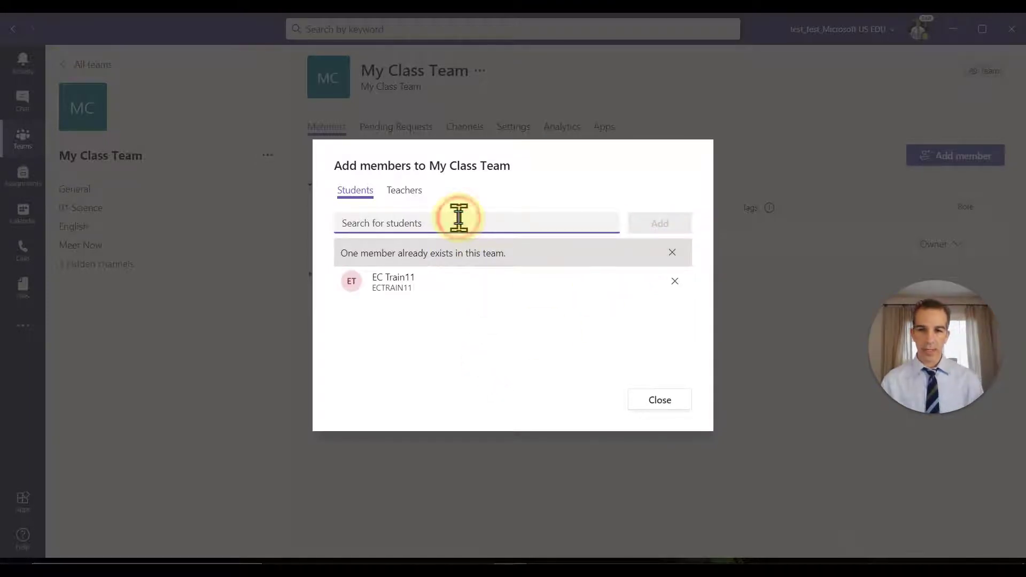
type("ec")
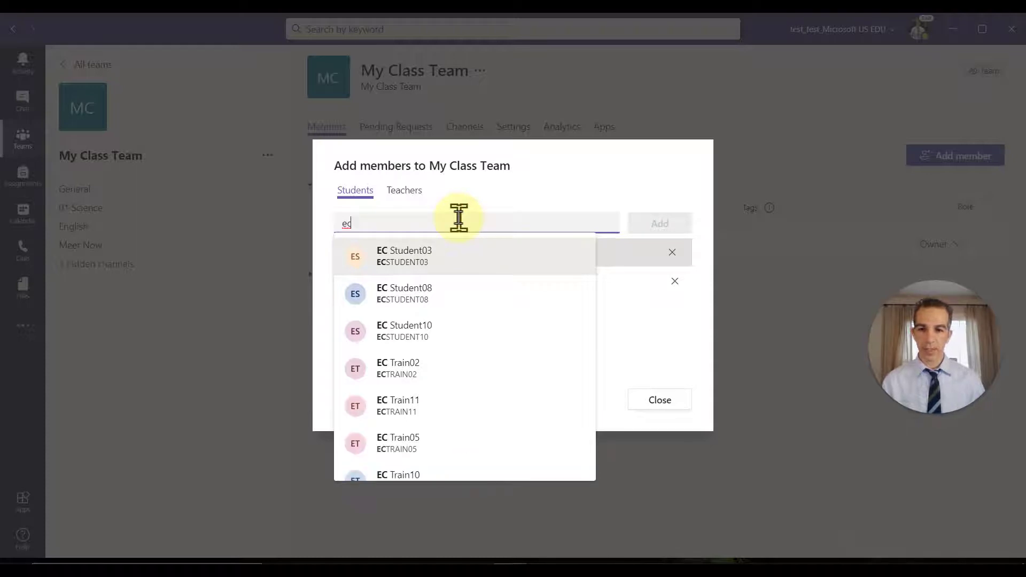
scroll(465, 286, "down", 3)
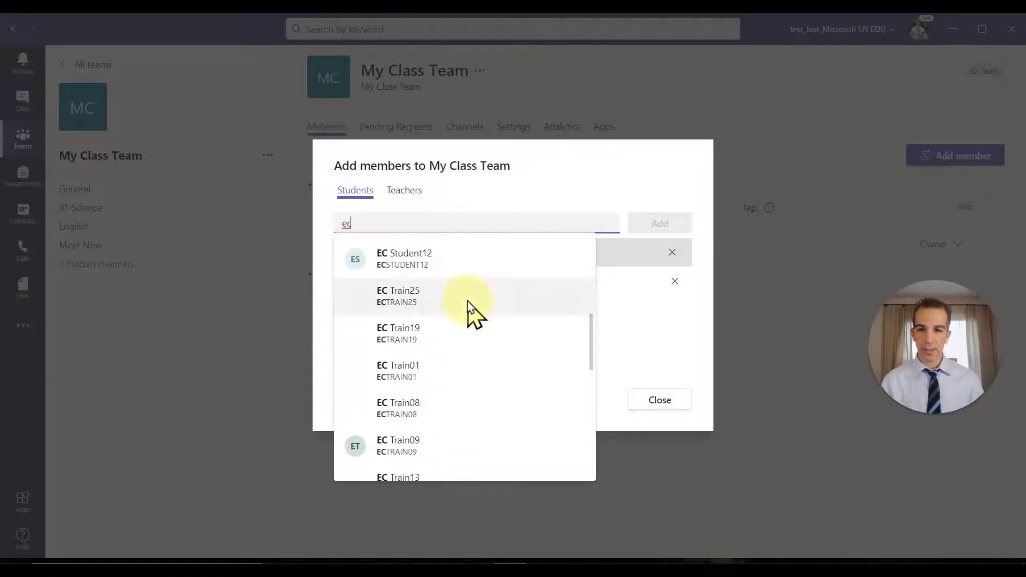
scroll(448, 411, "down", 2)
left_click(441, 399)
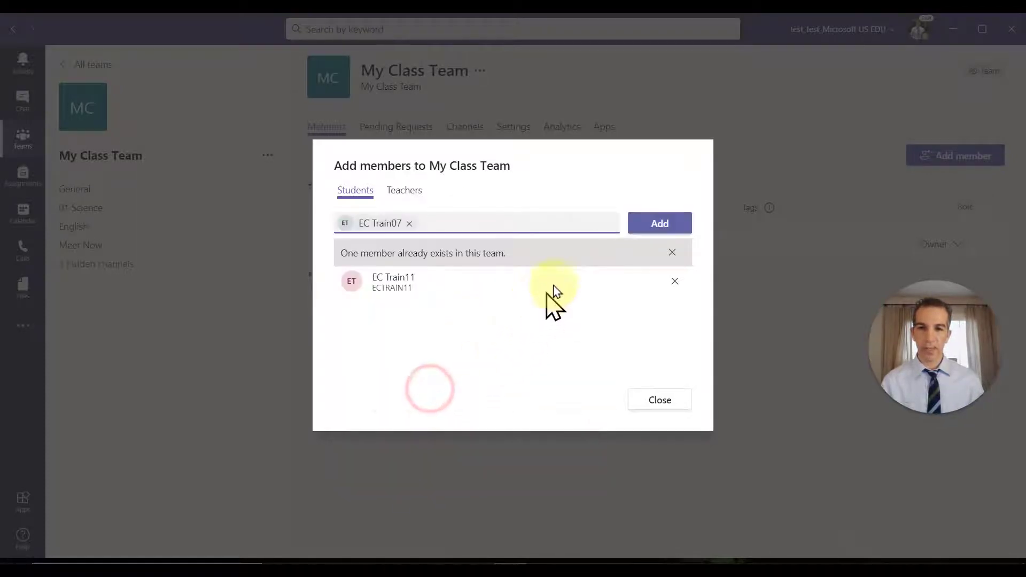
left_click(648, 223)
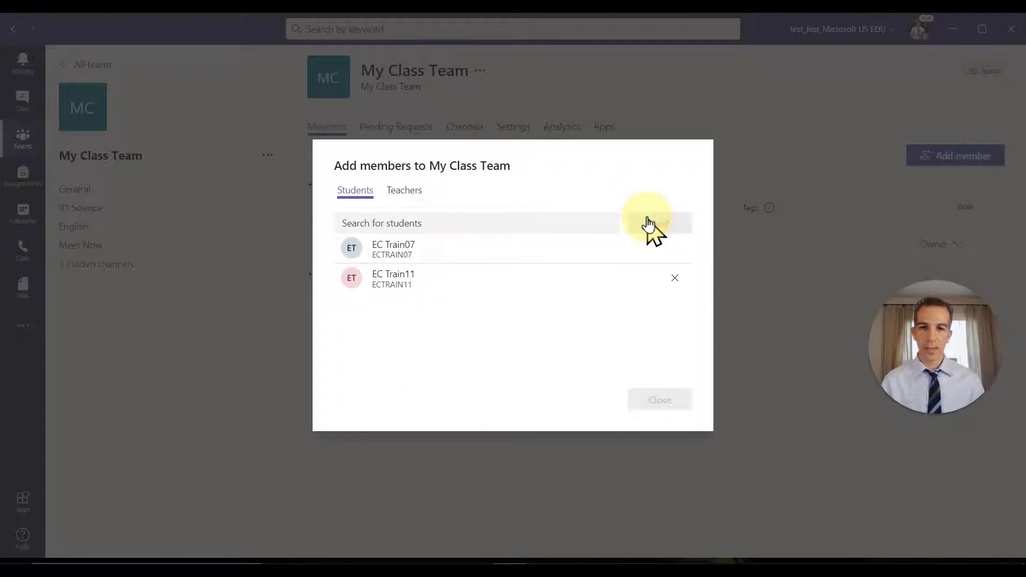
left_click(661, 400)
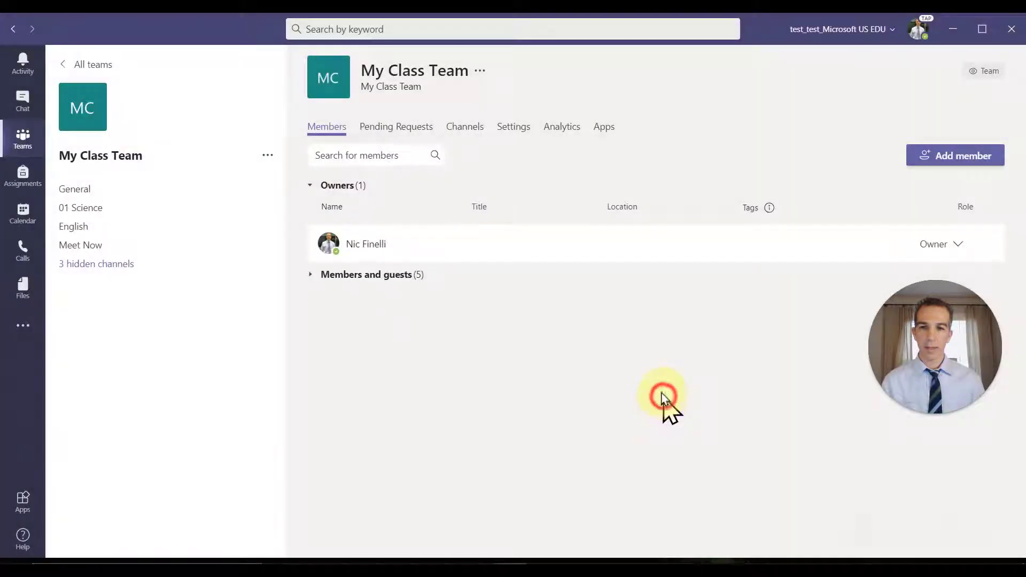
left_click(353, 275)
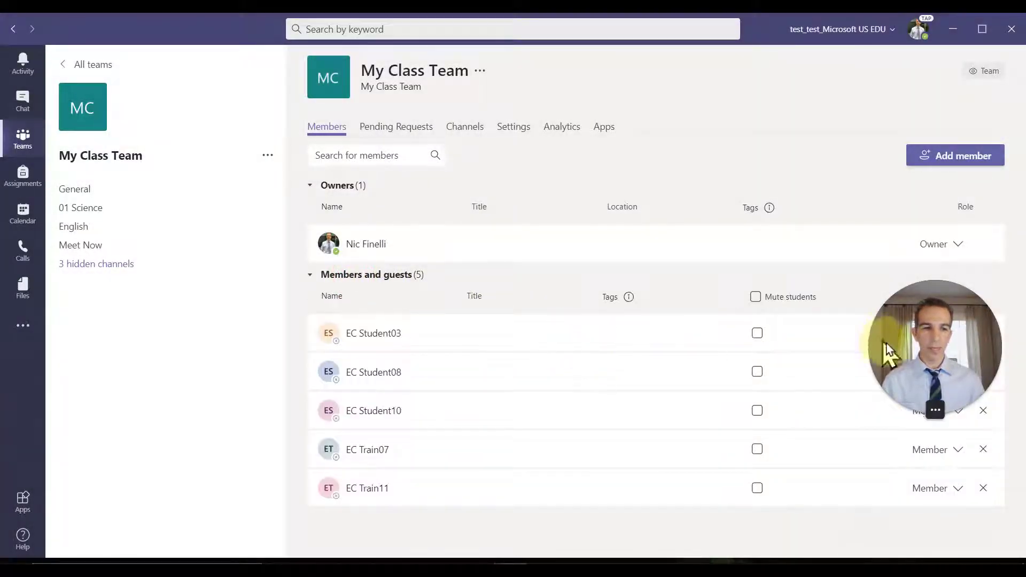
left_click_drag(903, 339, 800, 110)
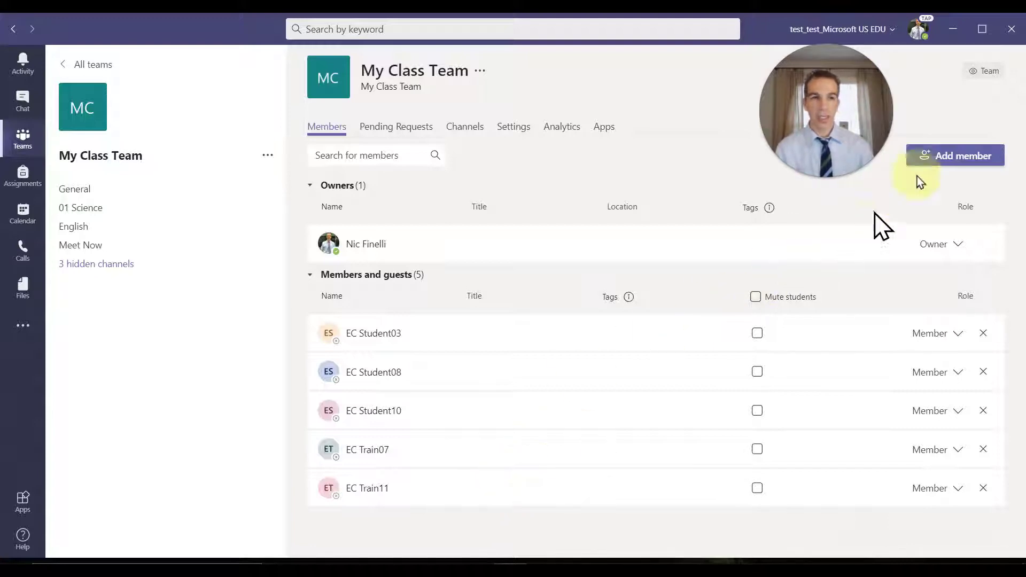
Search the students by the guest's first name and add the matching guest account to My Class Team
left_click(954, 158)
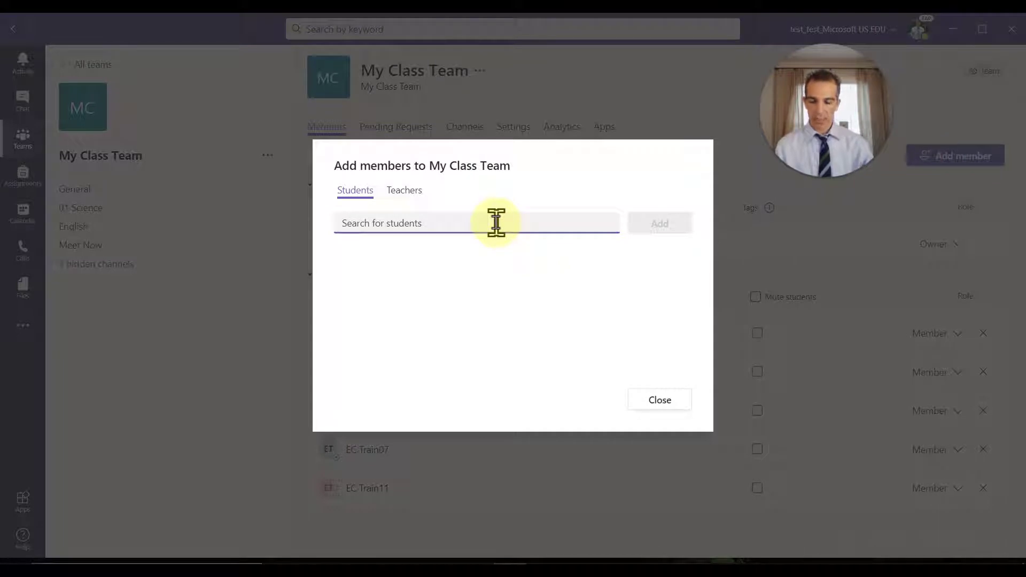
type("nic")
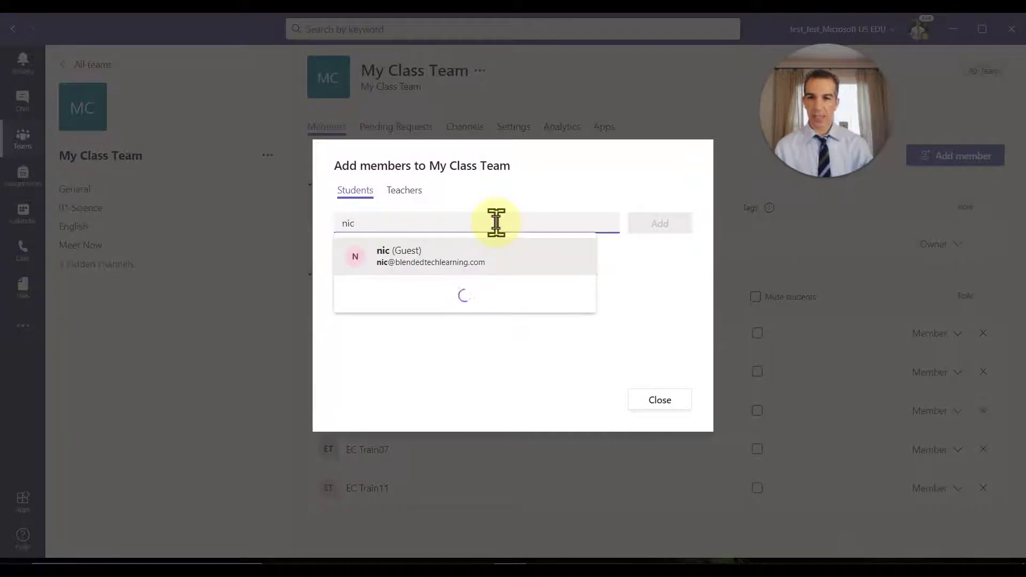
left_click(480, 255)
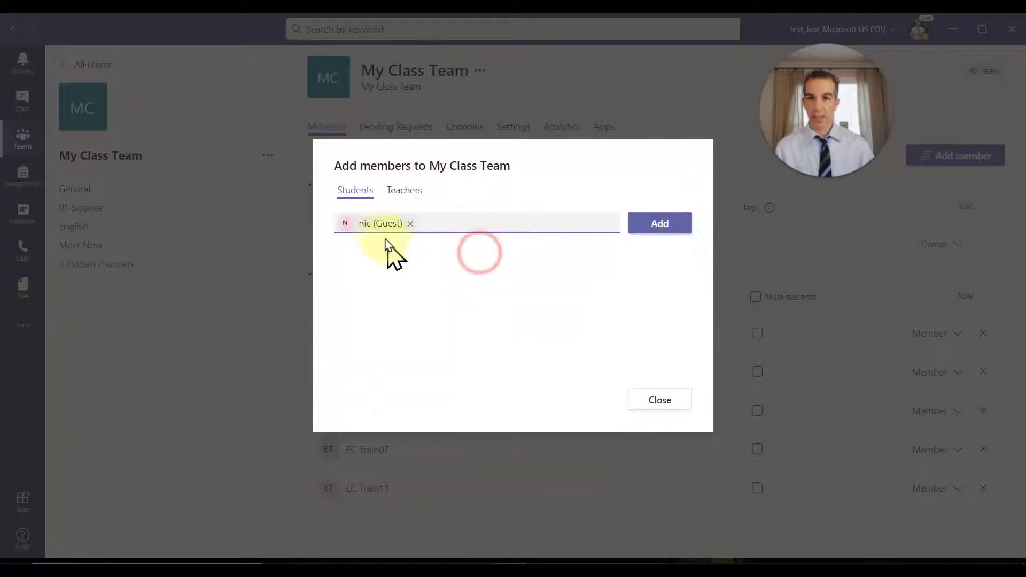
left_click(656, 229)
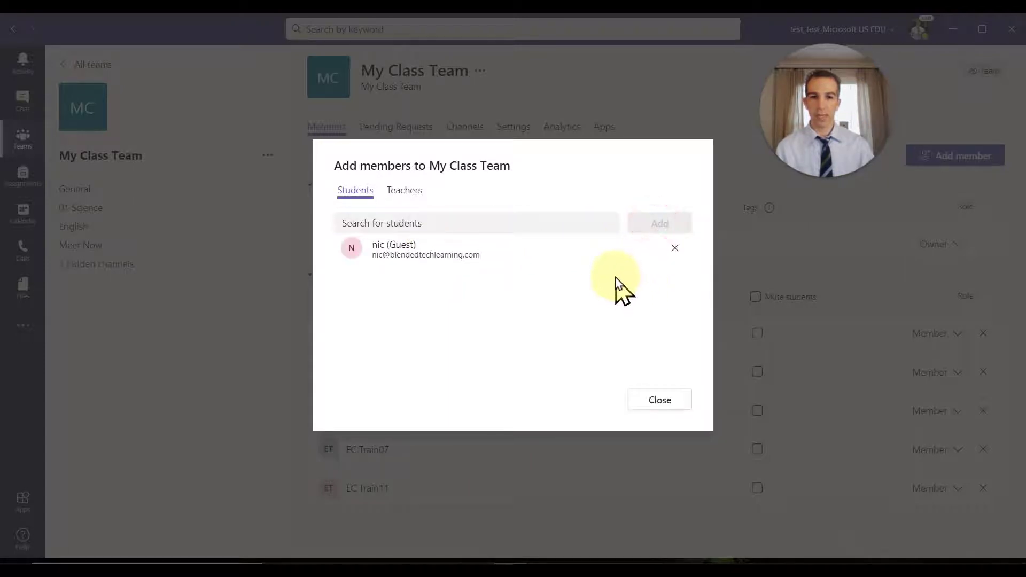
left_click(650, 401)
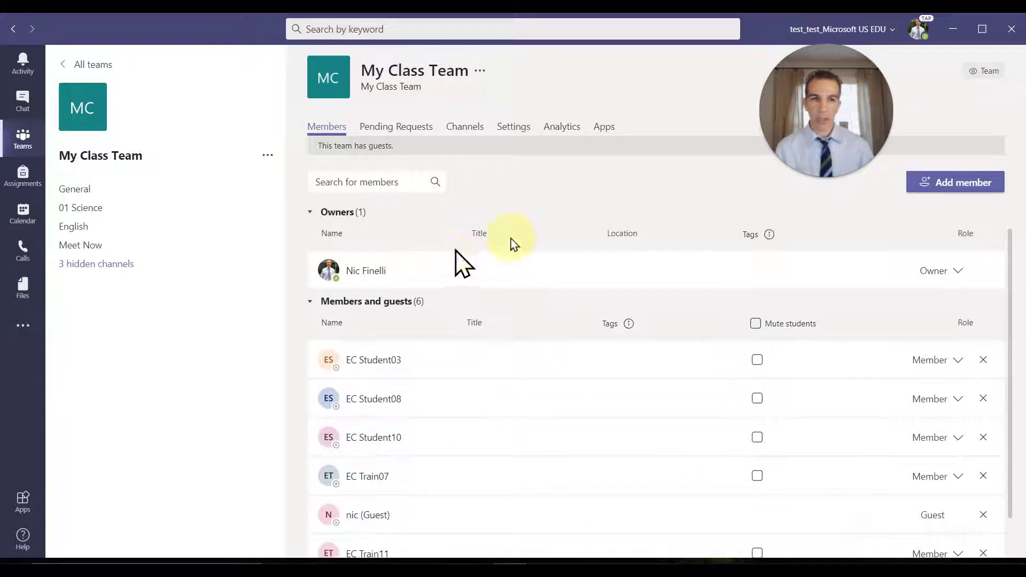
Add EC Train02 to My Class Team as a teacher, searching for "EC tr"
left_click(951, 191)
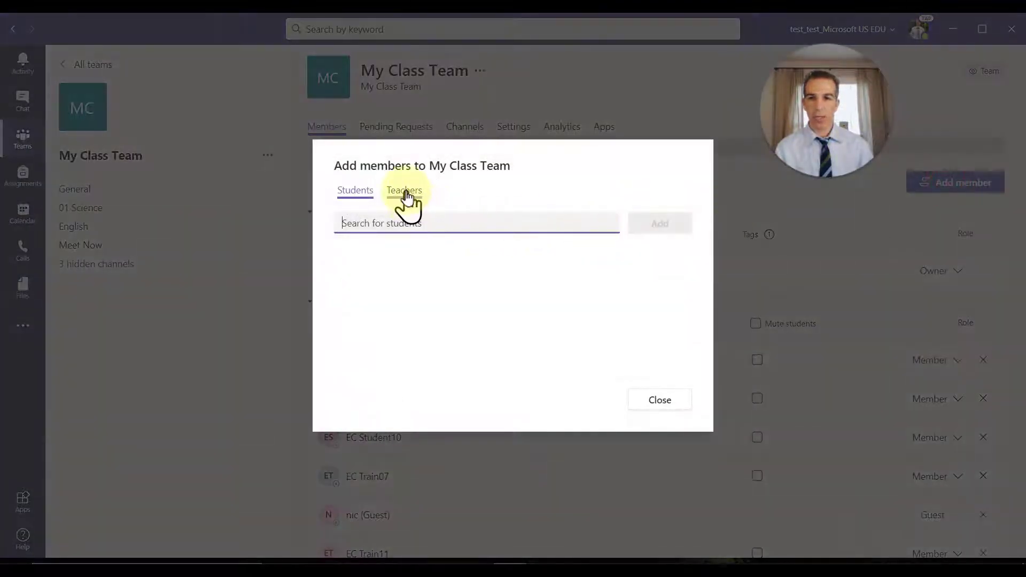
left_click(405, 191)
left_click(422, 222)
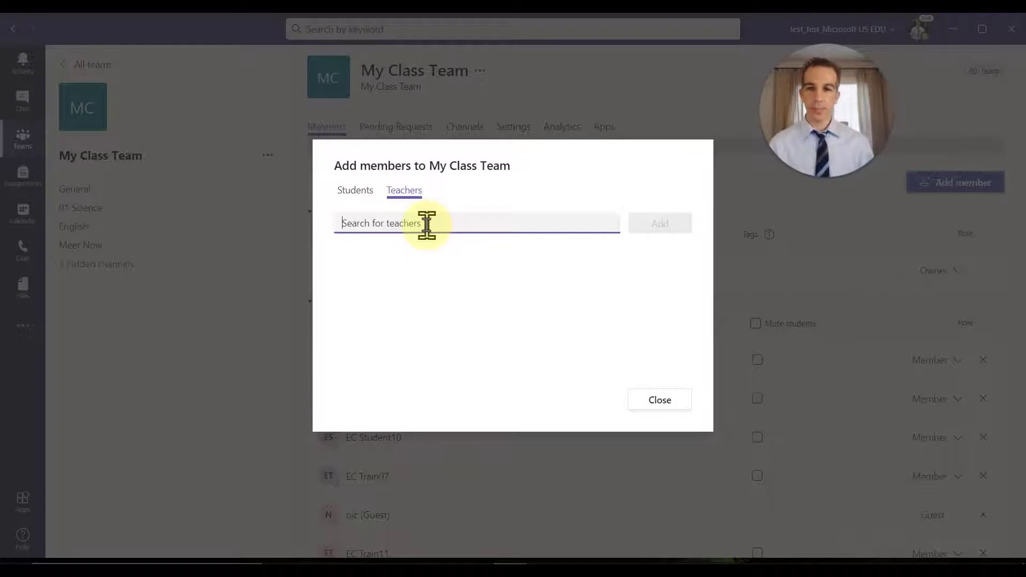
type("EC")
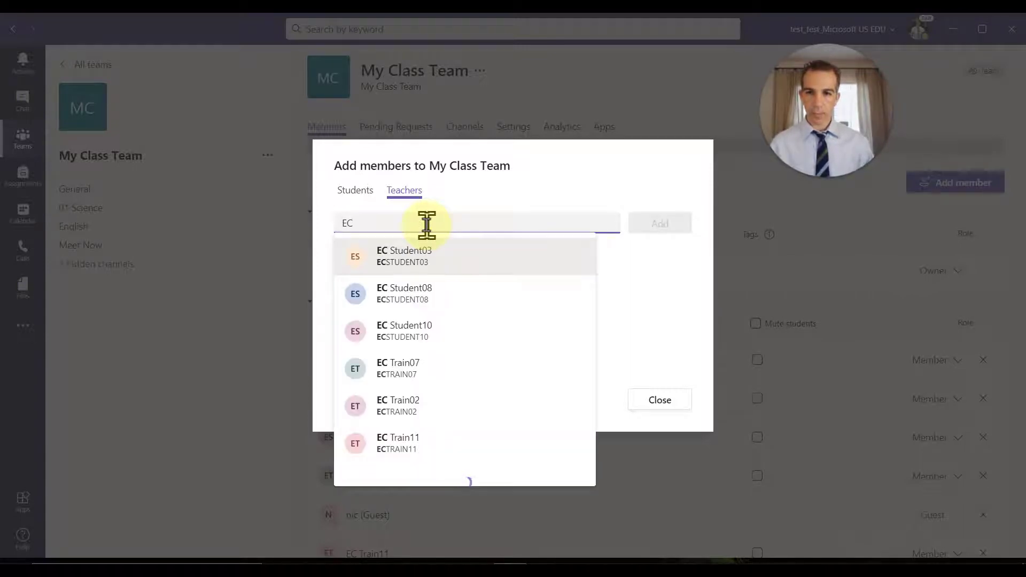
type("tr")
left_click(408, 257)
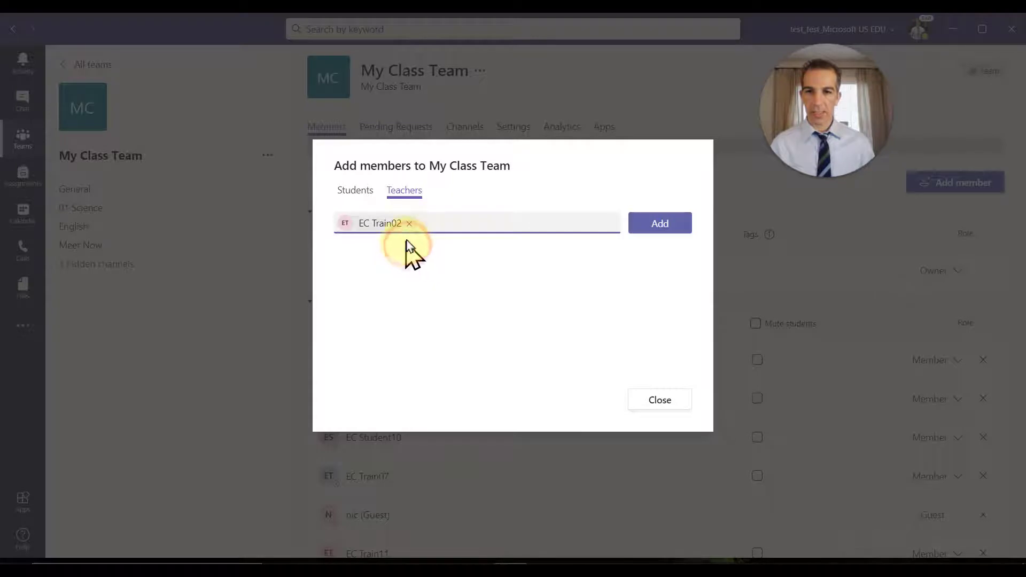
left_click(649, 227)
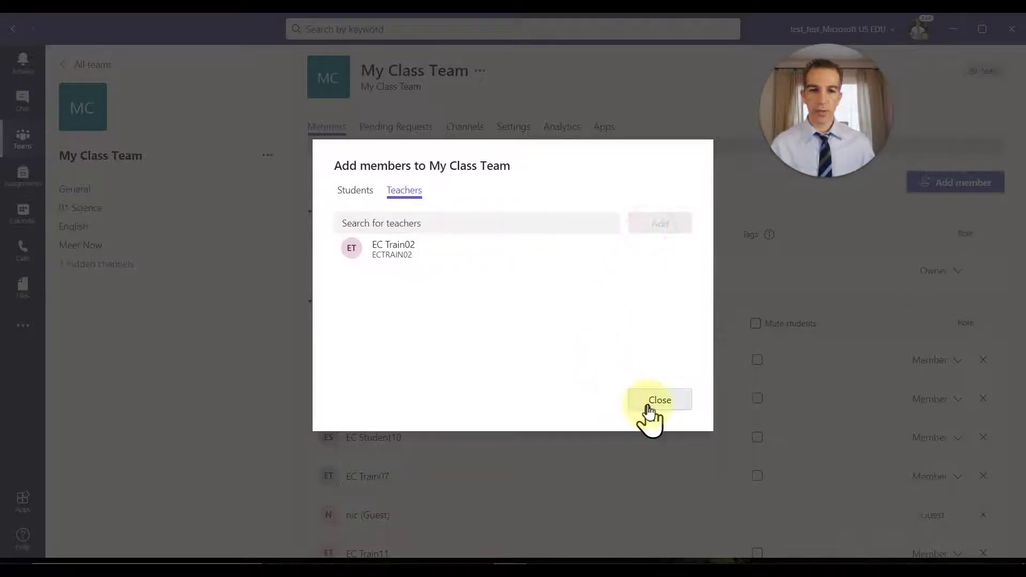
left_click(650, 402)
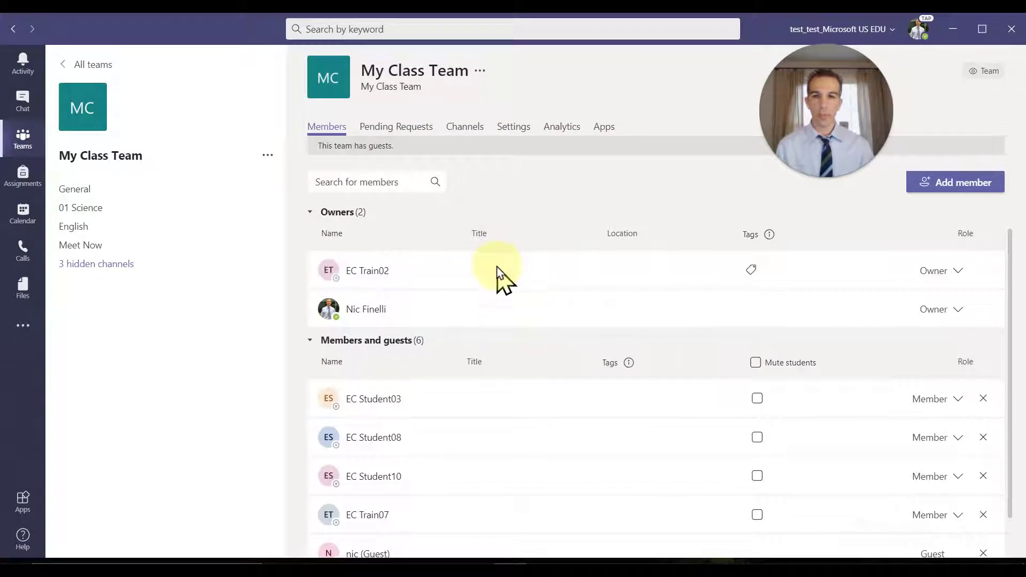
Change EC Train02's role to Member and back to Owner, and collapse and re-expand the members and guests list
left_click(960, 271)
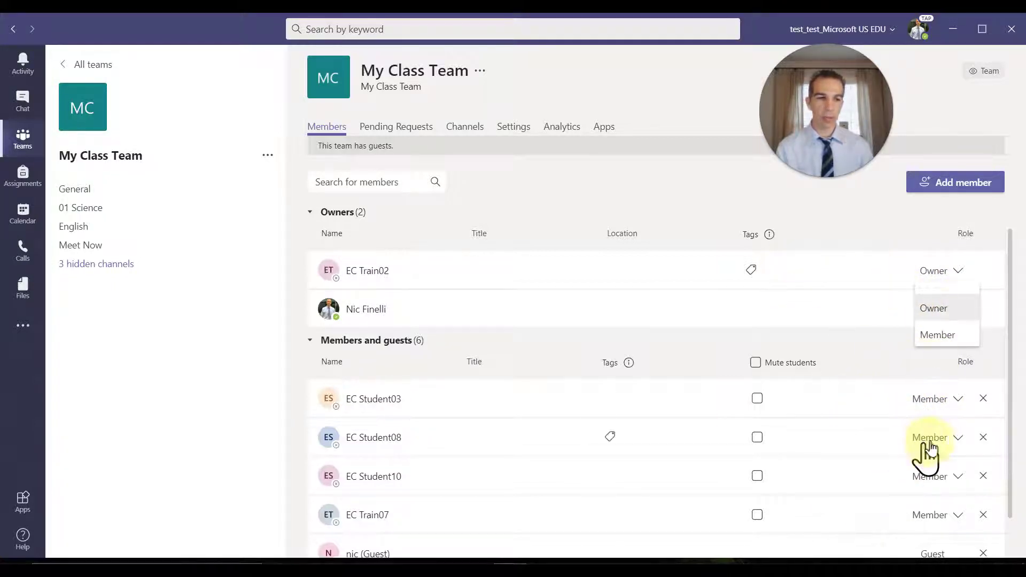
left_click(933, 336)
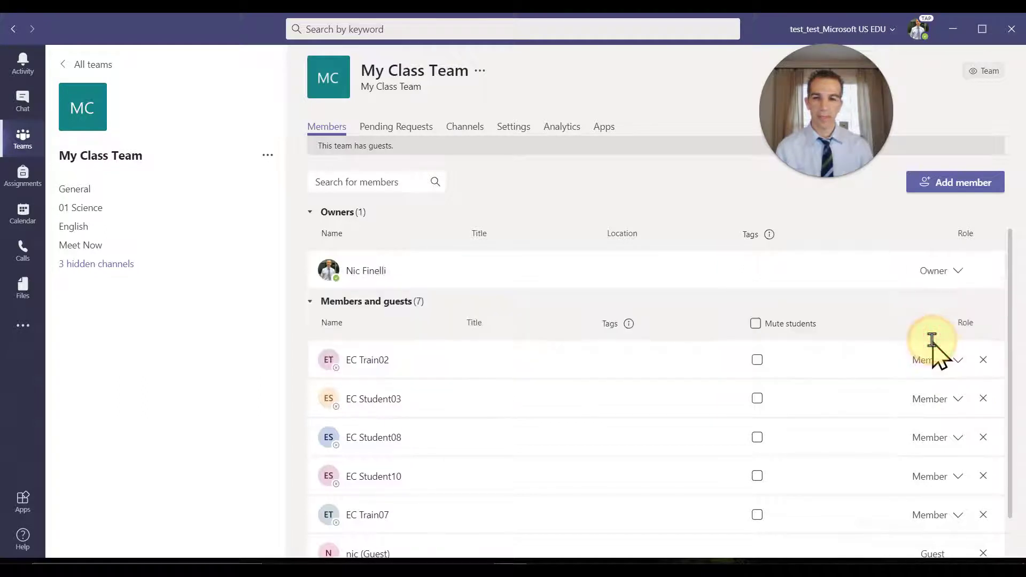
left_click(958, 360)
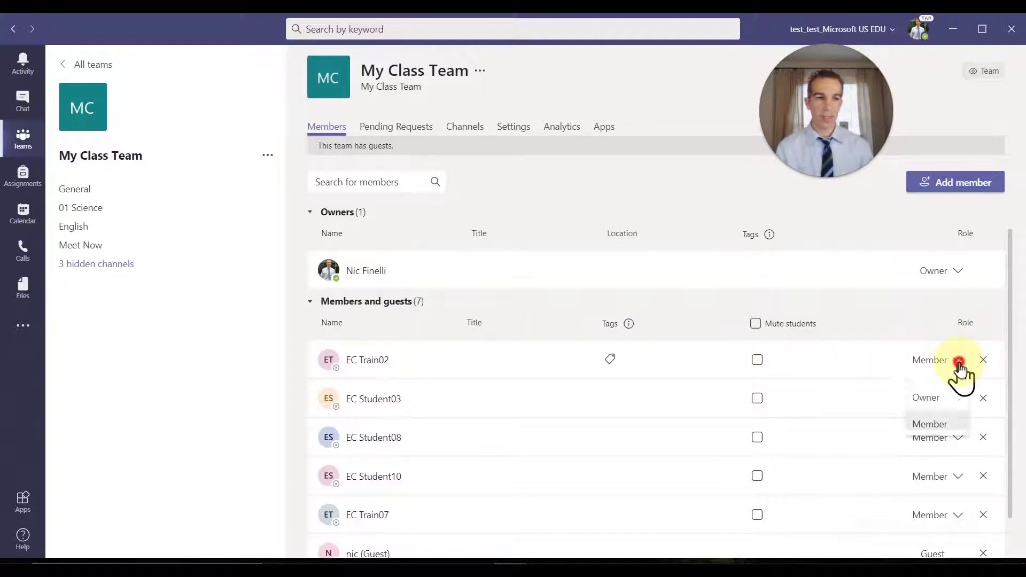
left_click(939, 397)
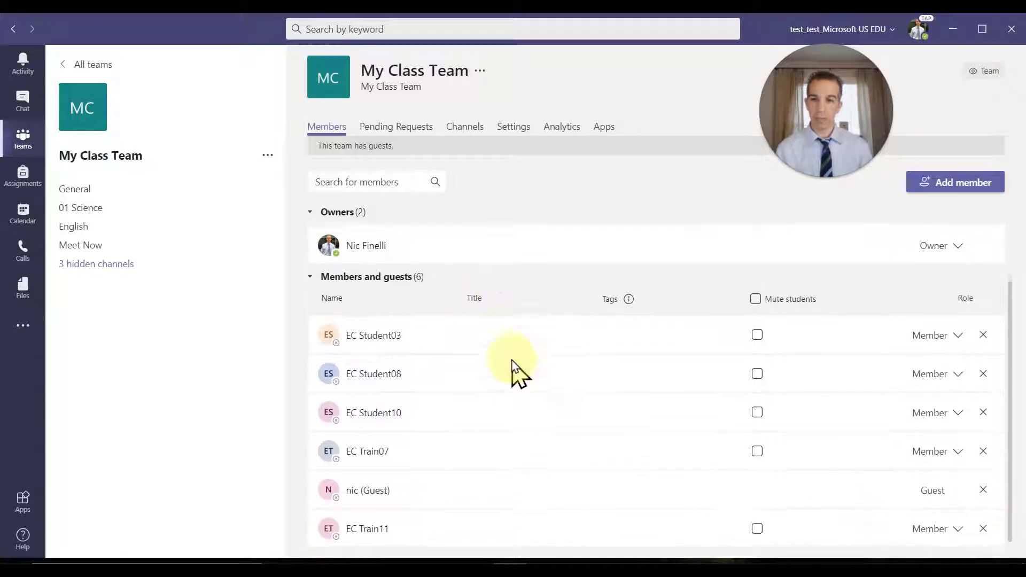
left_click(309, 278)
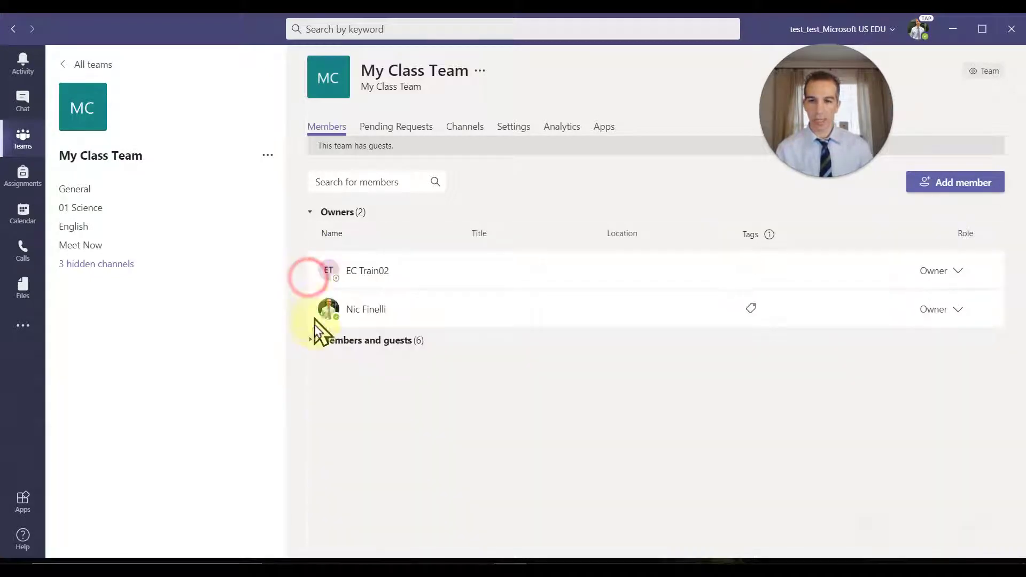
left_click(311, 341)
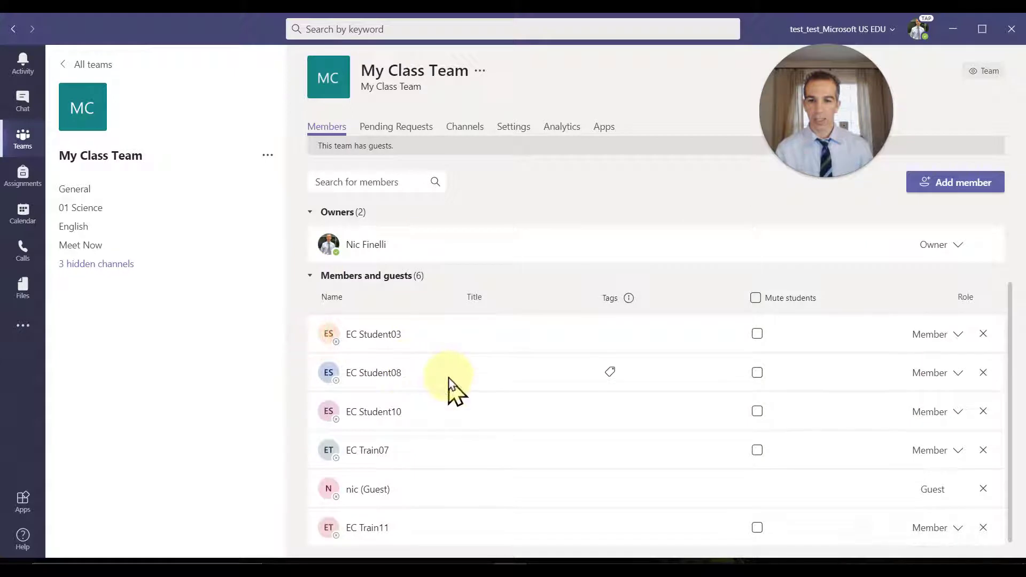
Search the team's members for "EC", "07" and "Student" in turn, and clear the search
left_click(377, 180)
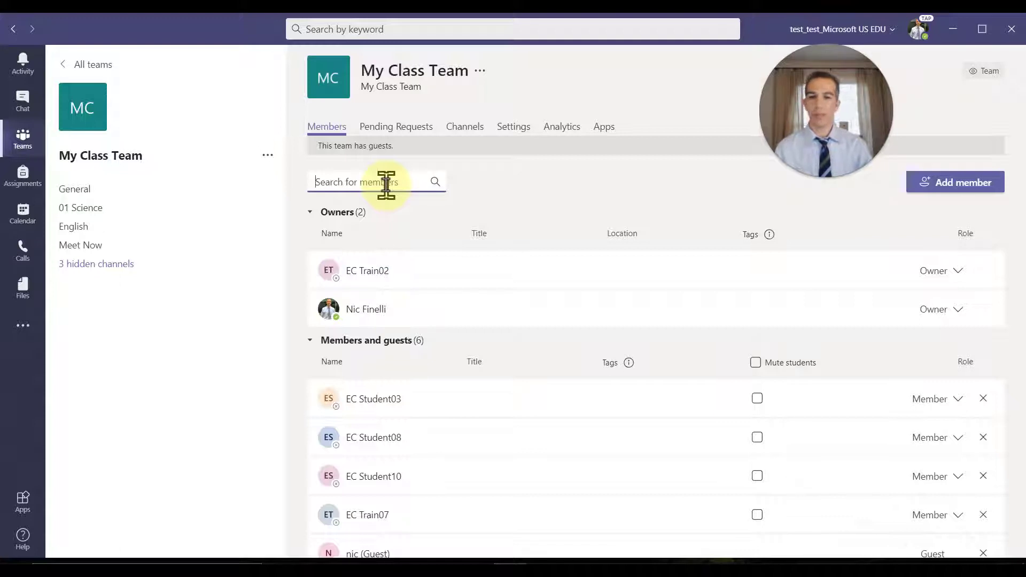
type("Ec")
type("C")
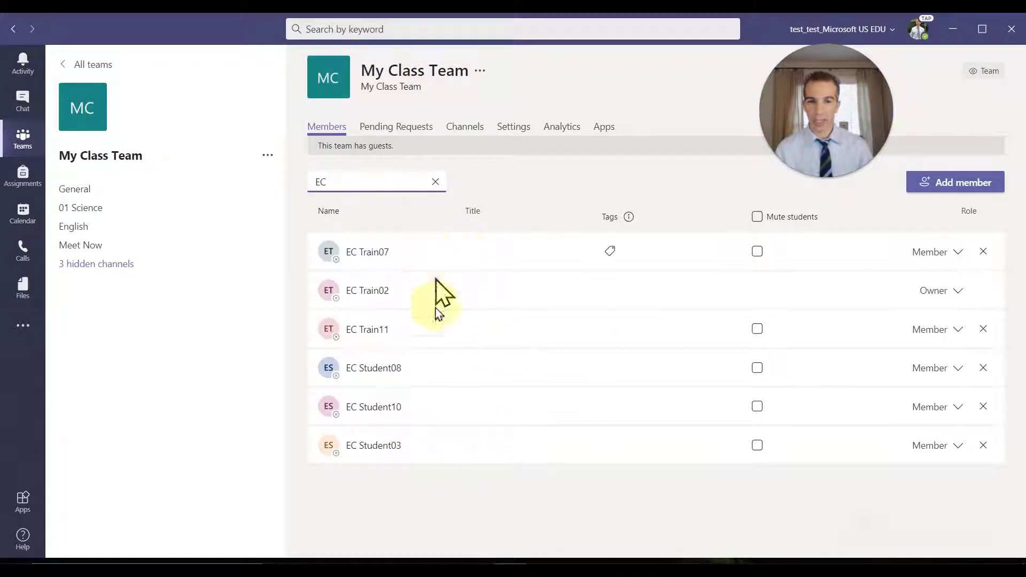
key("BackSpace")
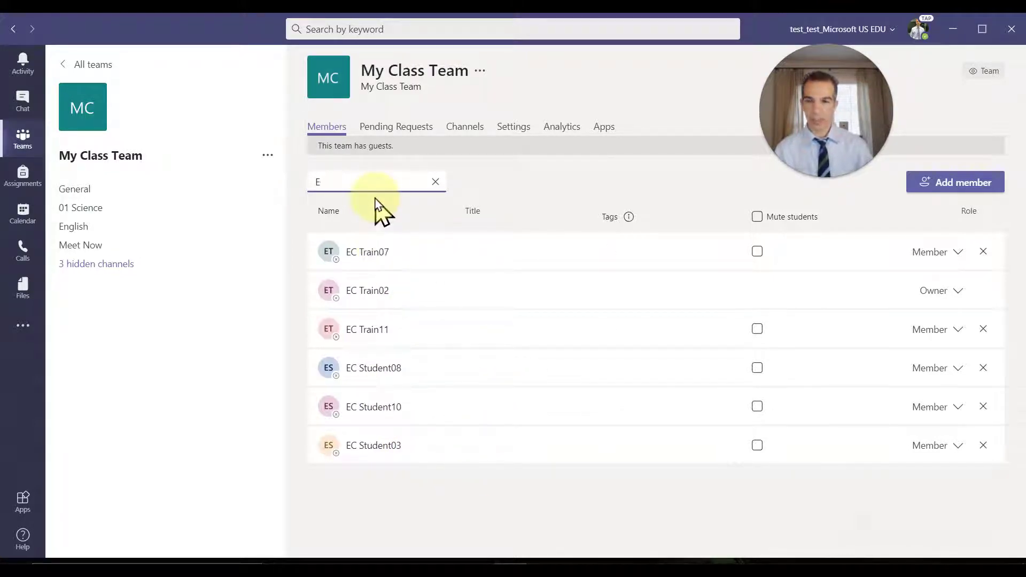
key("BackSpace")
type("07")
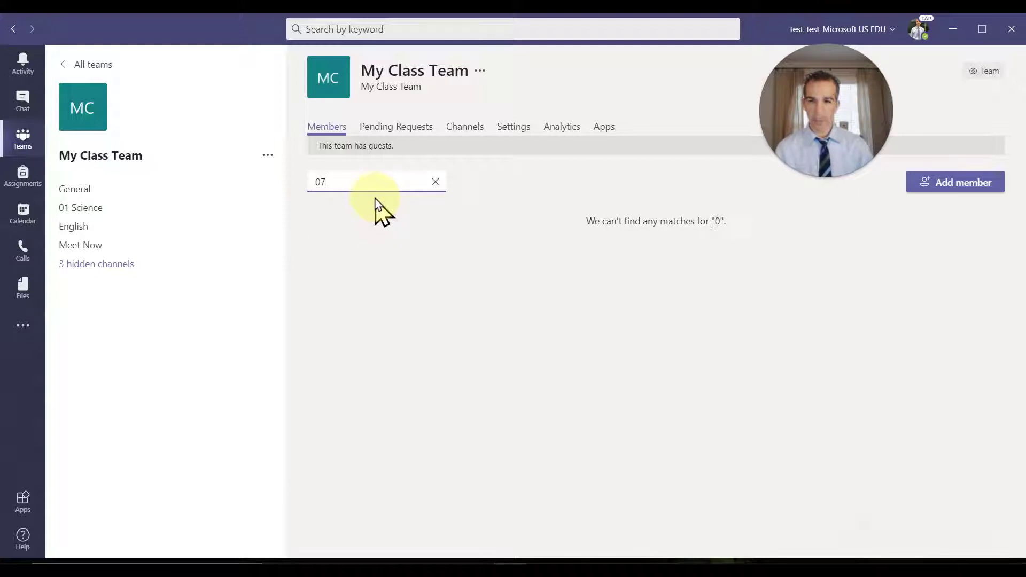
key("BackSpace")
key("BackSpace")
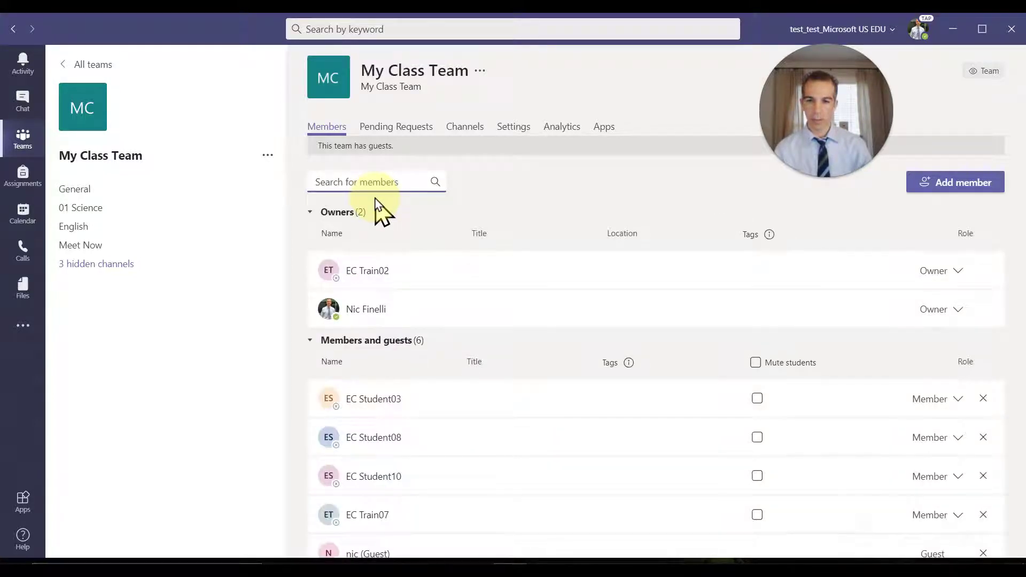
type("Student")
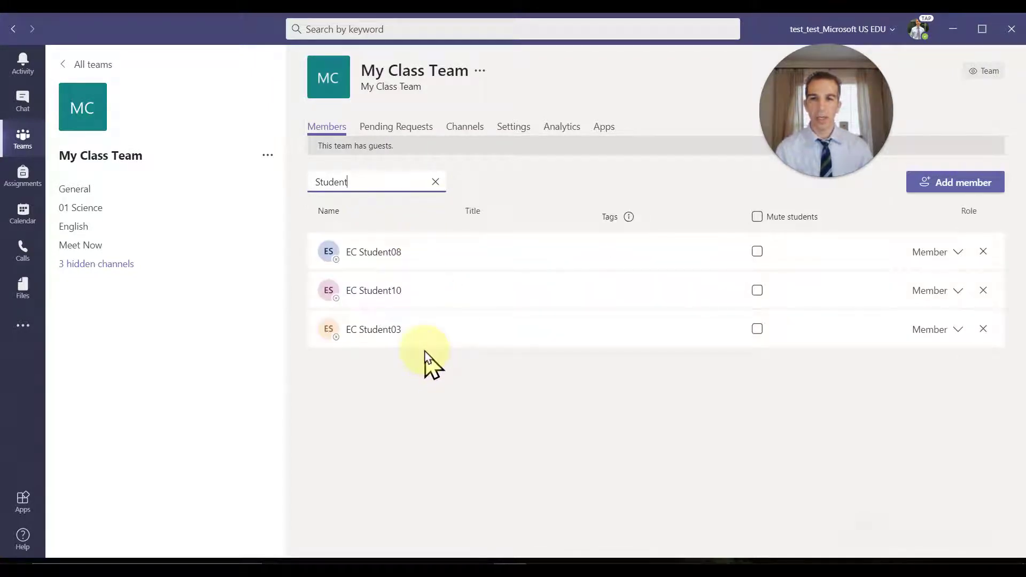
left_click(436, 181)
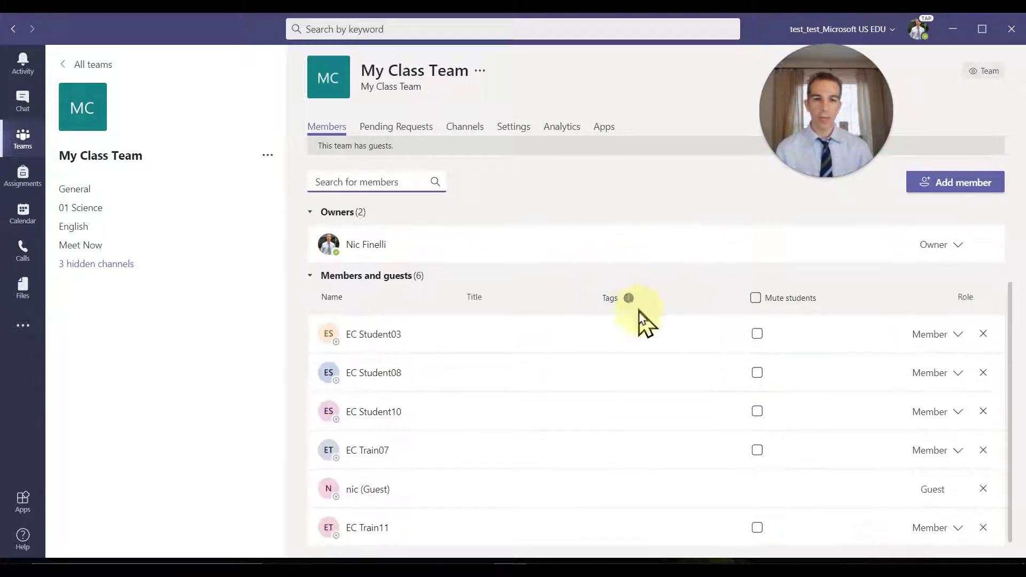
Create an "ESL" tag on the member EC Student03
mouse_move(636, 313)
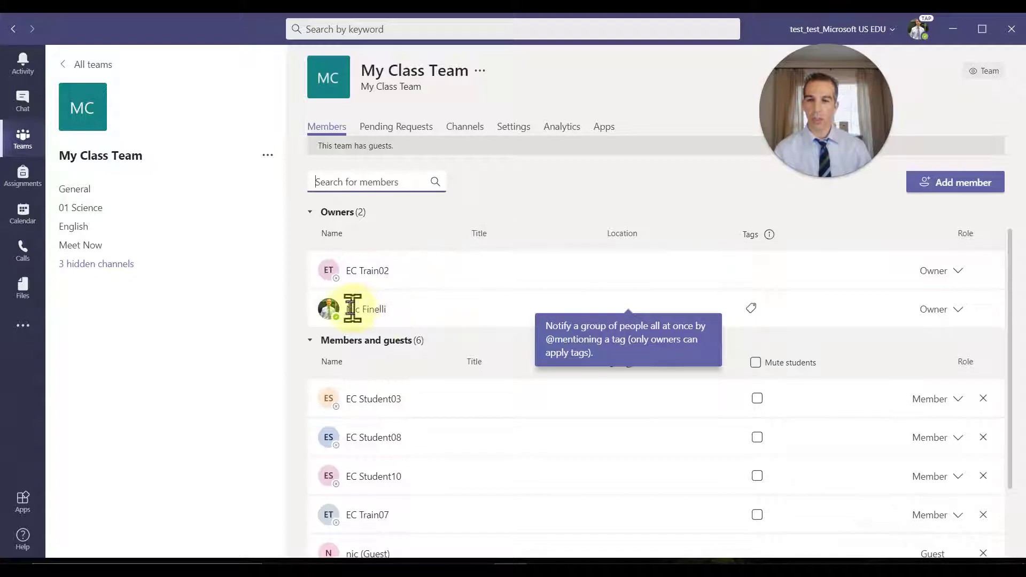
mouse_move(345, 317)
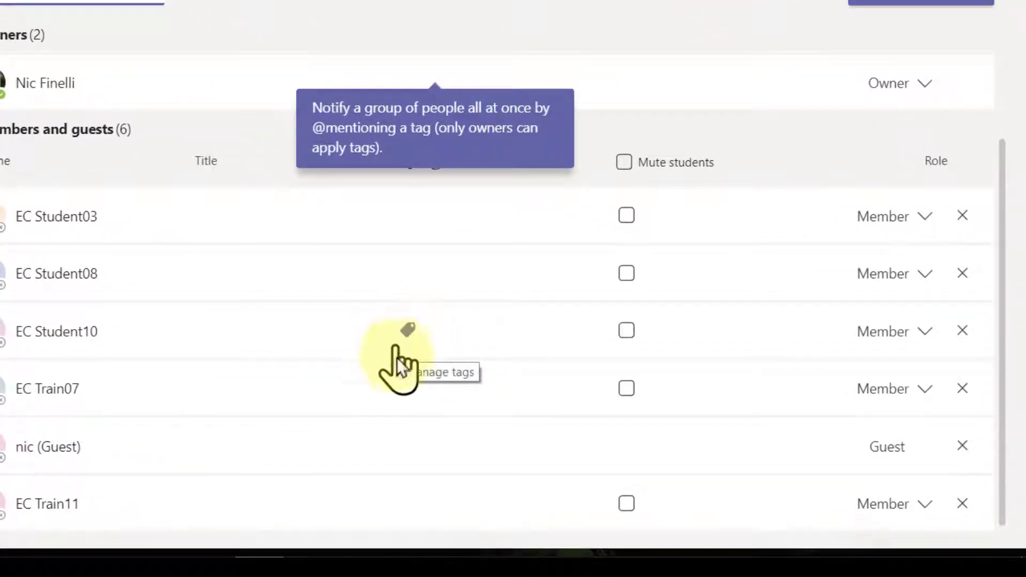
left_click(406, 390)
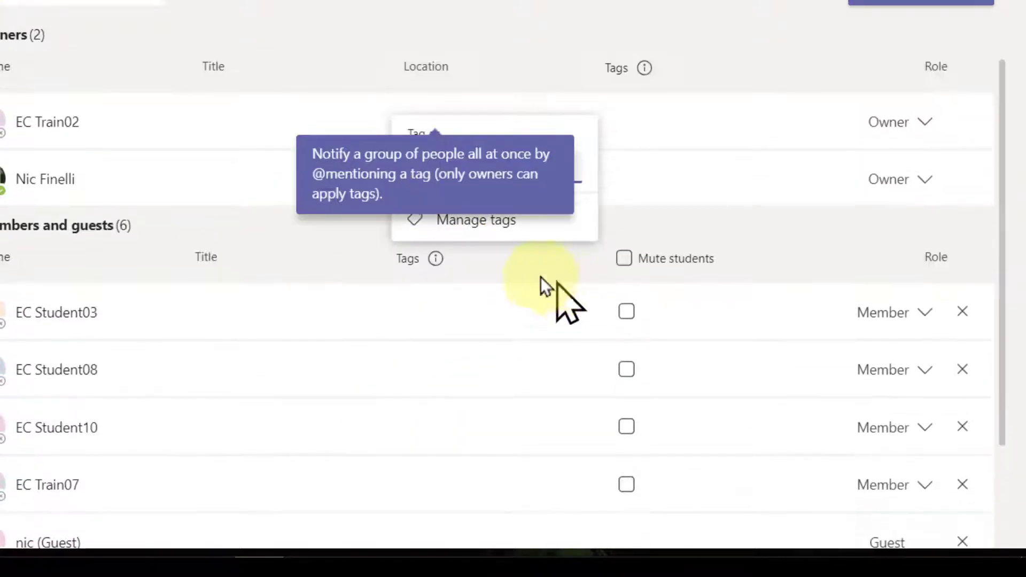
left_click(379, 326)
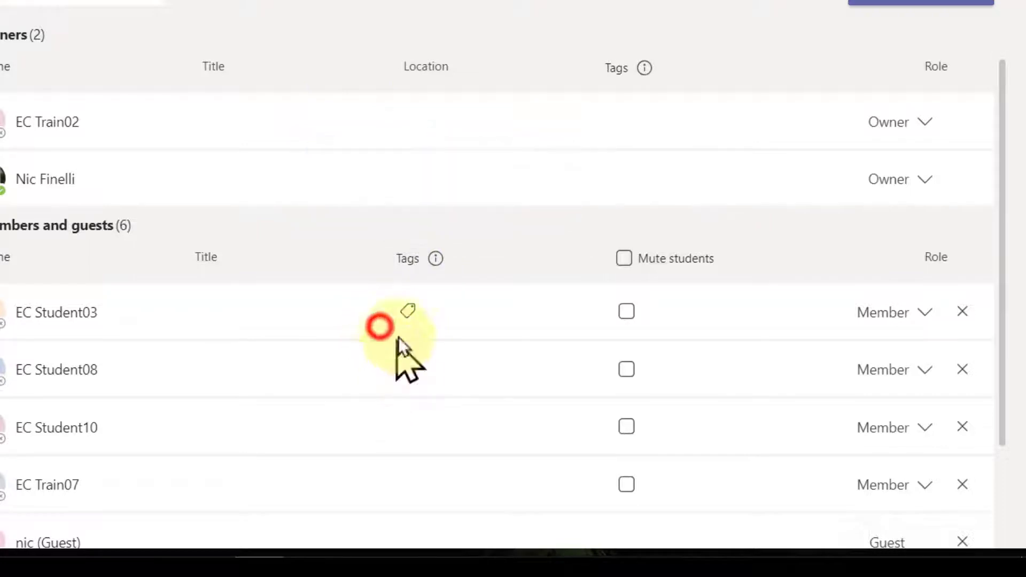
left_click(408, 312)
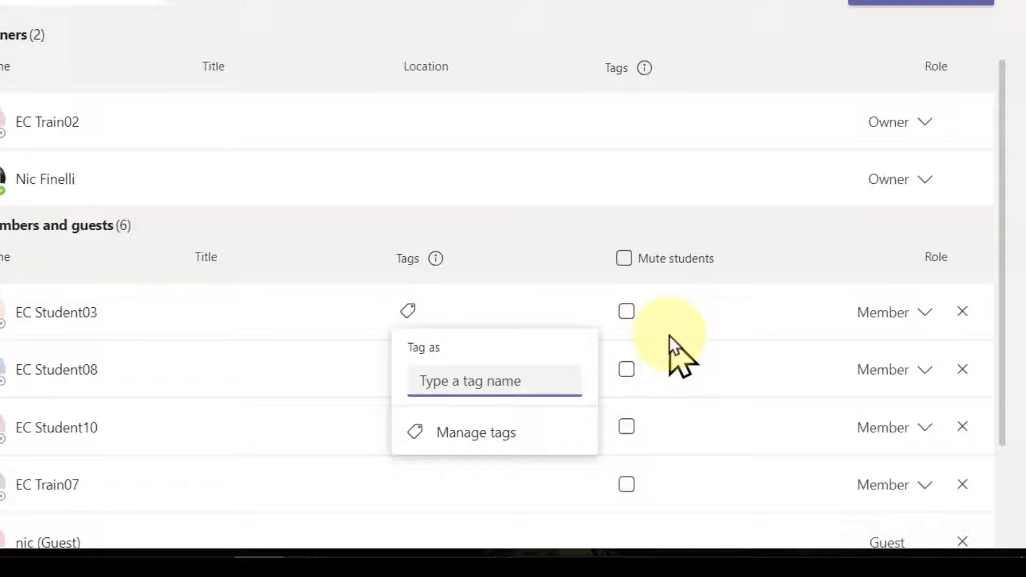
type("ESL")
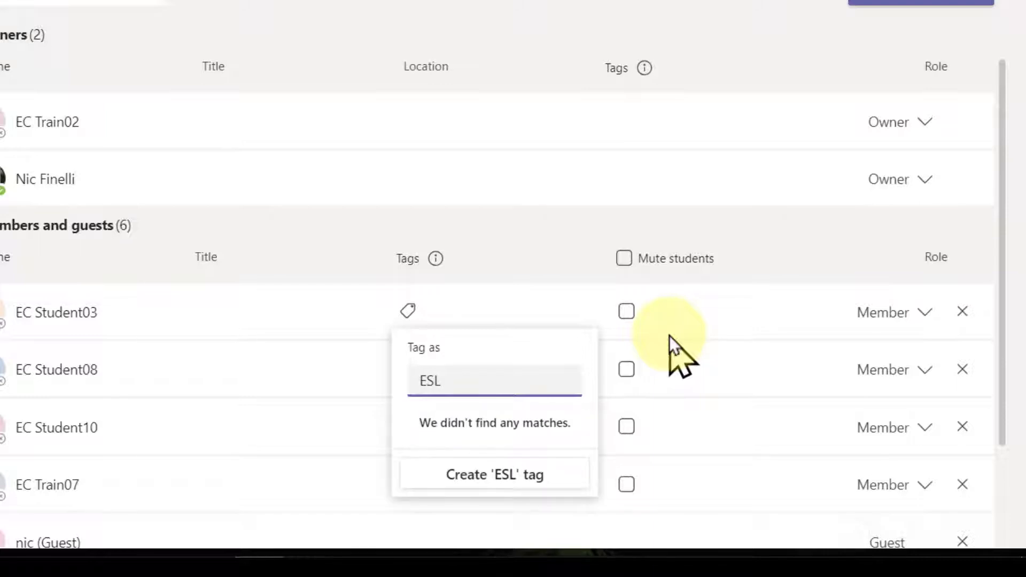
left_click(553, 473)
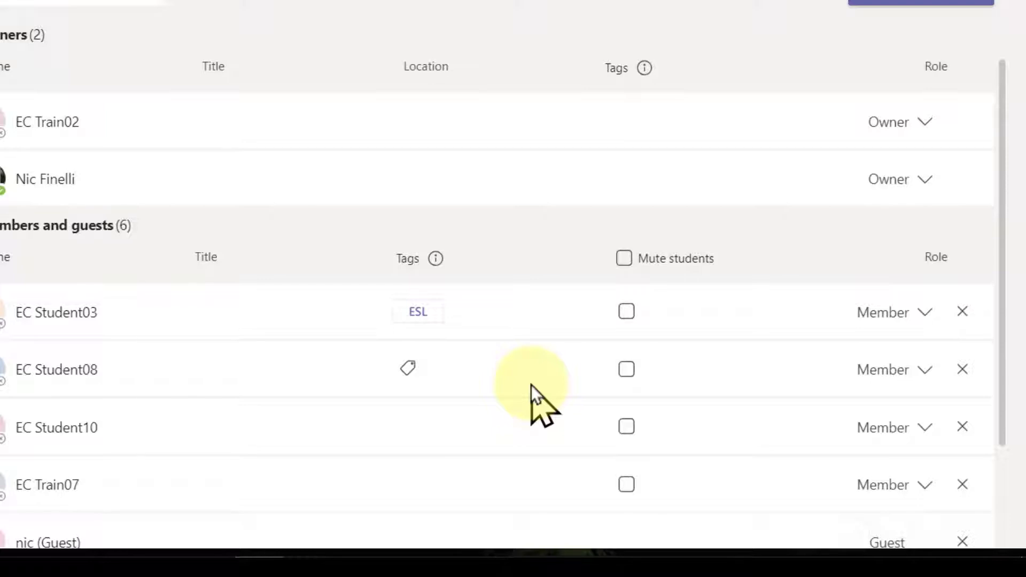
Assign the existing ESL tag to EC Student08 and apply it
left_click(406, 370)
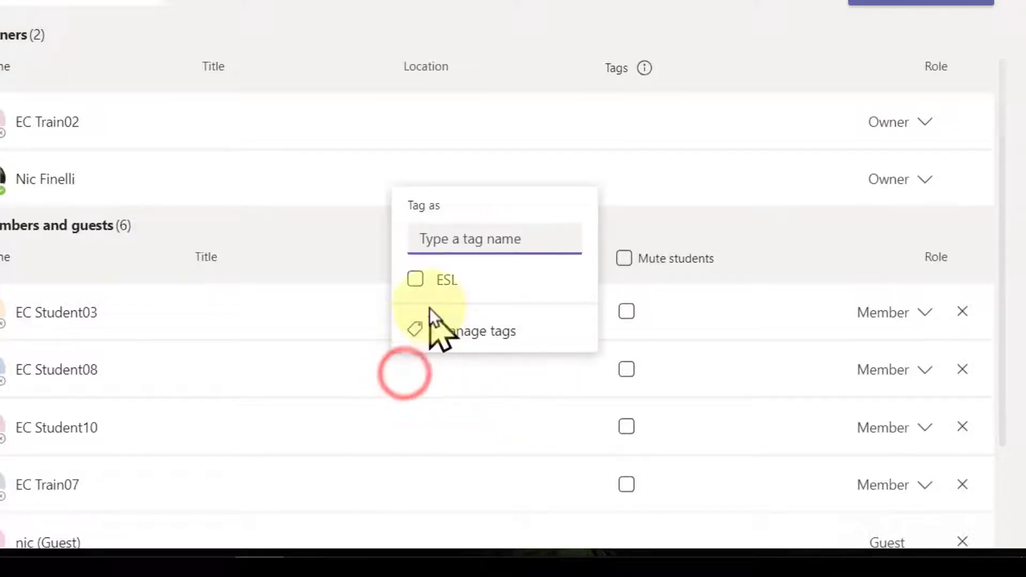
left_click(415, 280)
left_click(457, 331)
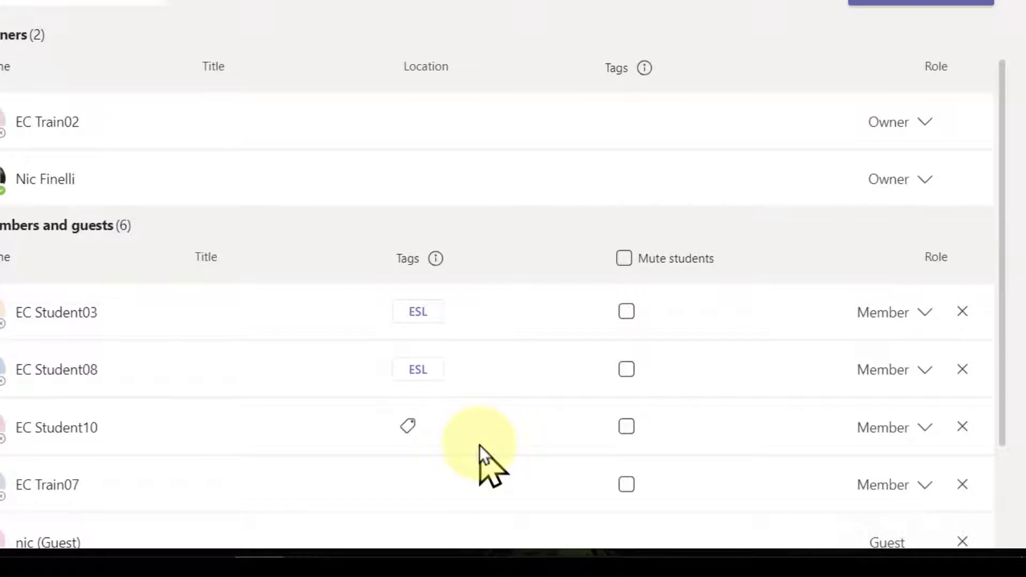
Create a "Coding" tag as an additional tag on EC Student03
mouse_move(436, 259)
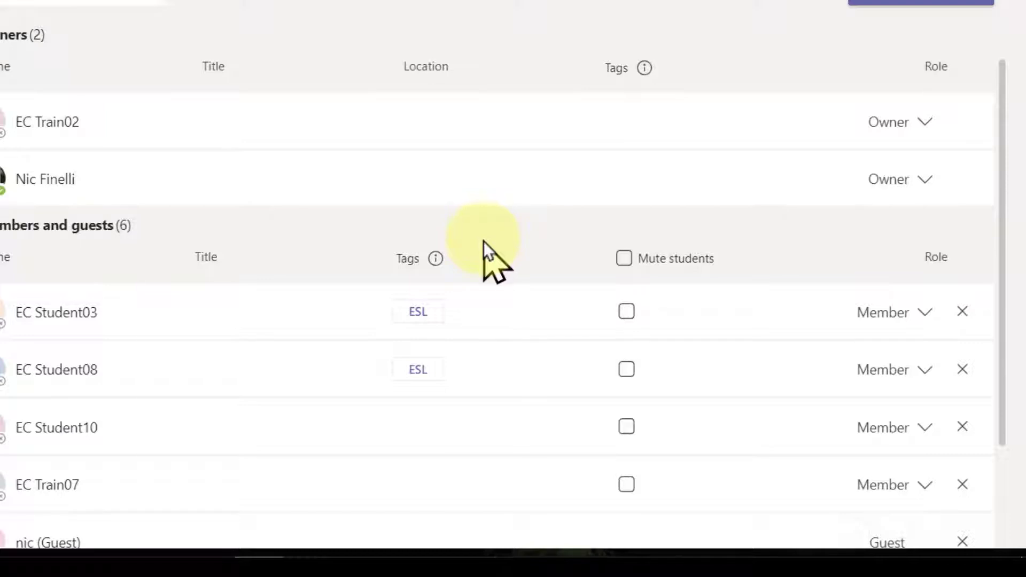
scroll(483, 242, "down", 2)
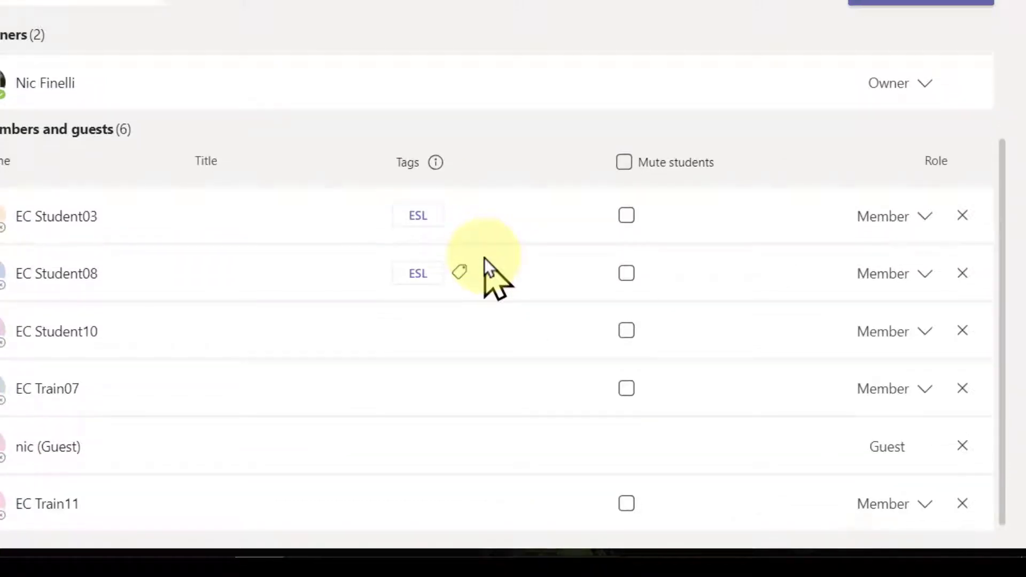
left_click(461, 213)
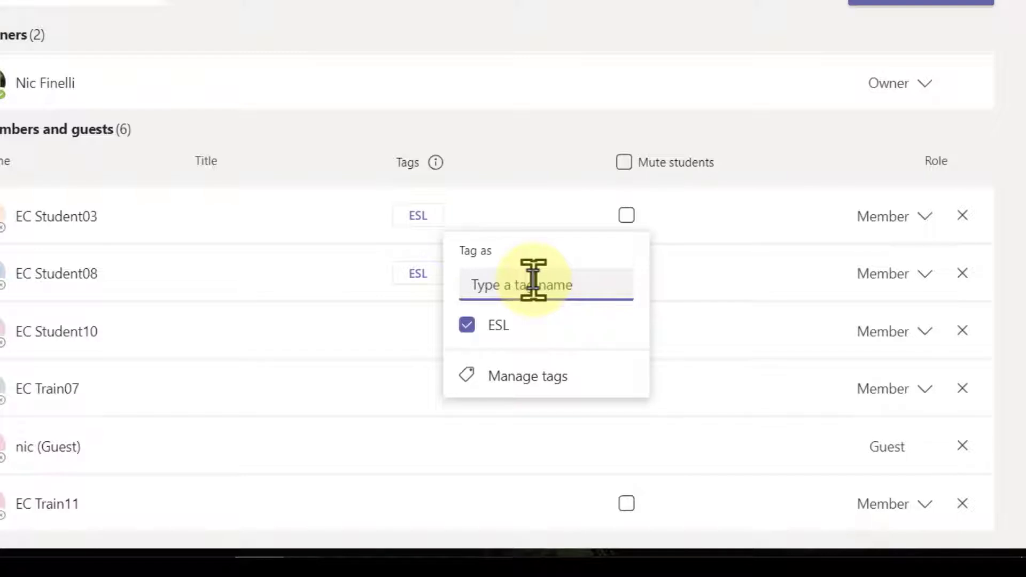
type("Coding")
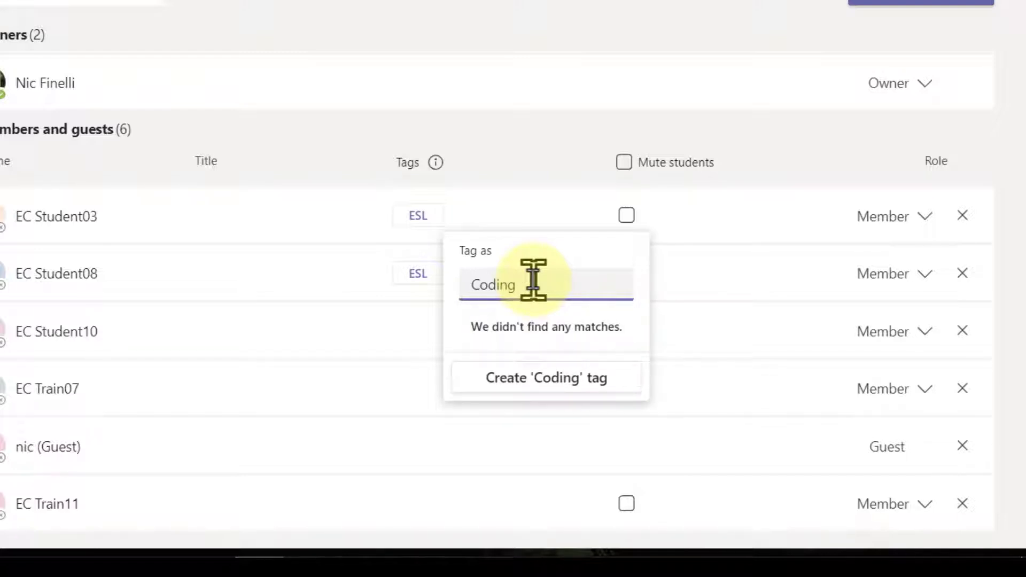
left_click(544, 373)
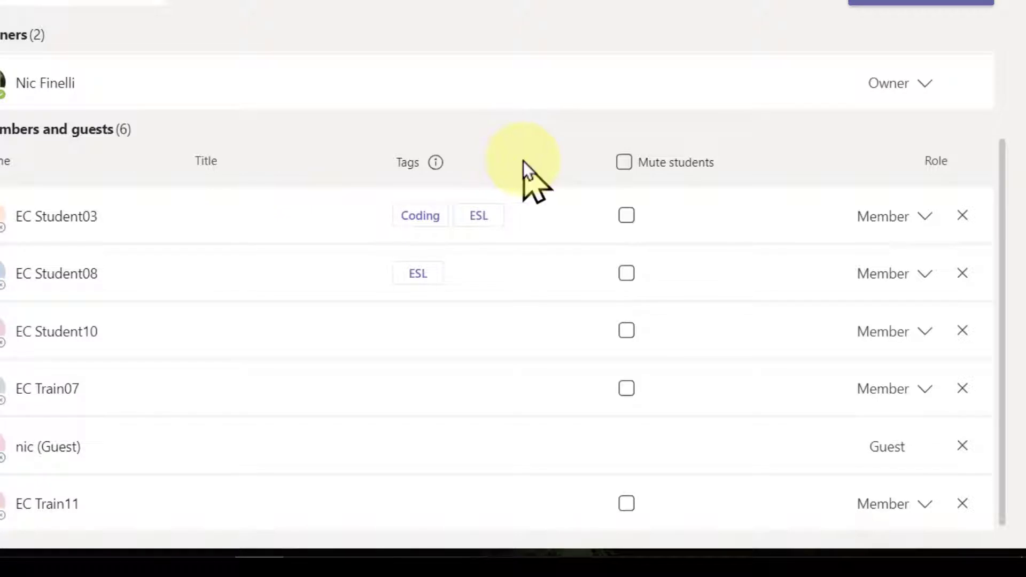
Mute all students in the team at once and unmute them all again
left_click(624, 162)
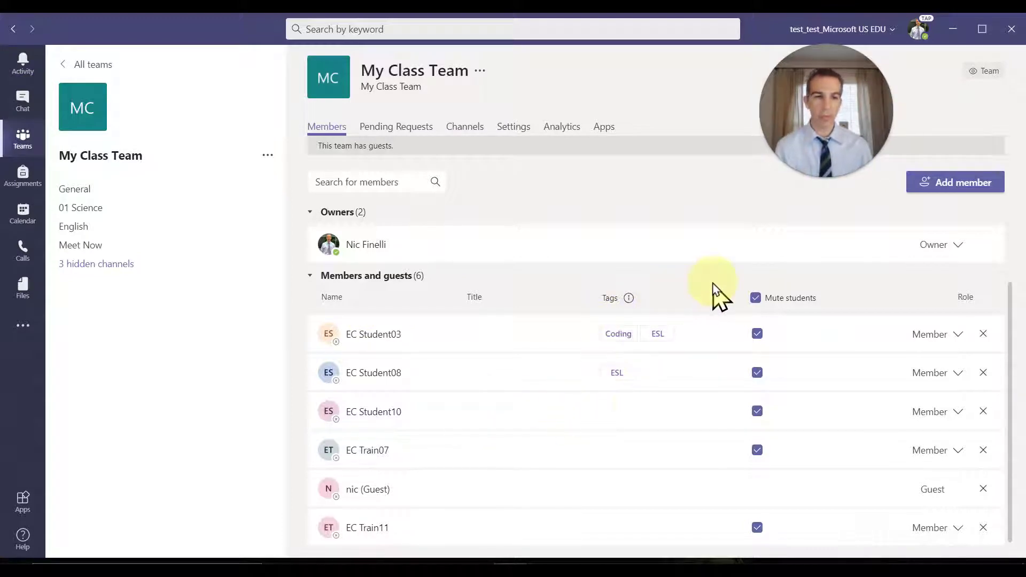
left_click(754, 298)
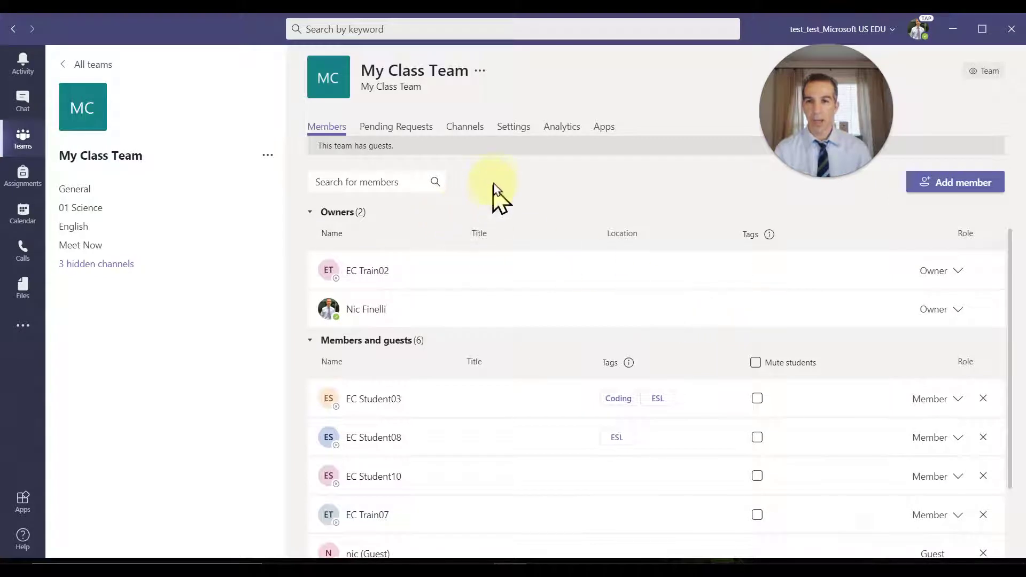
In the team's channel management, show the Group A, Chit Chat and 02 Math channels in the owner's own channel list
left_click(394, 132)
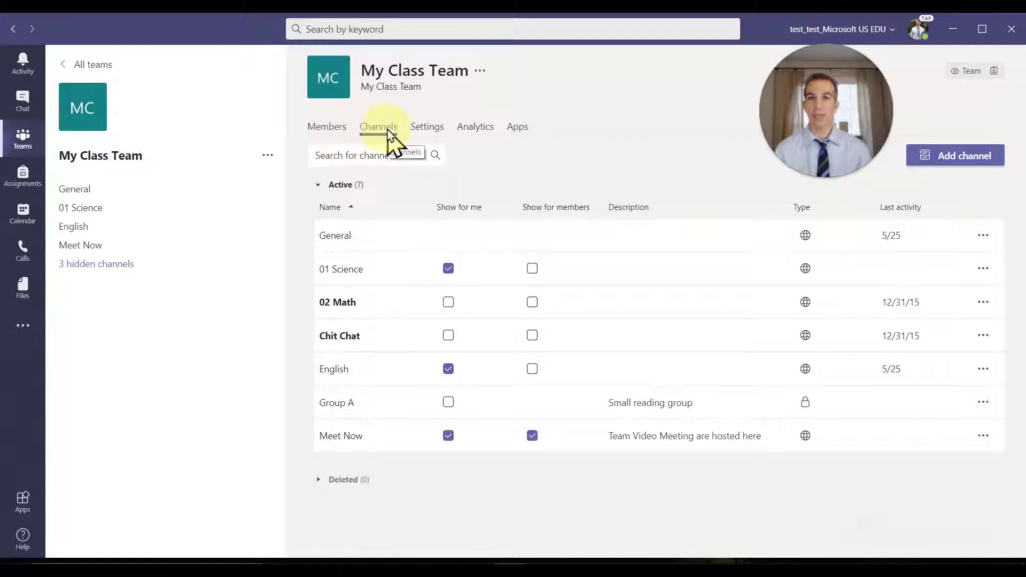
left_click(335, 130)
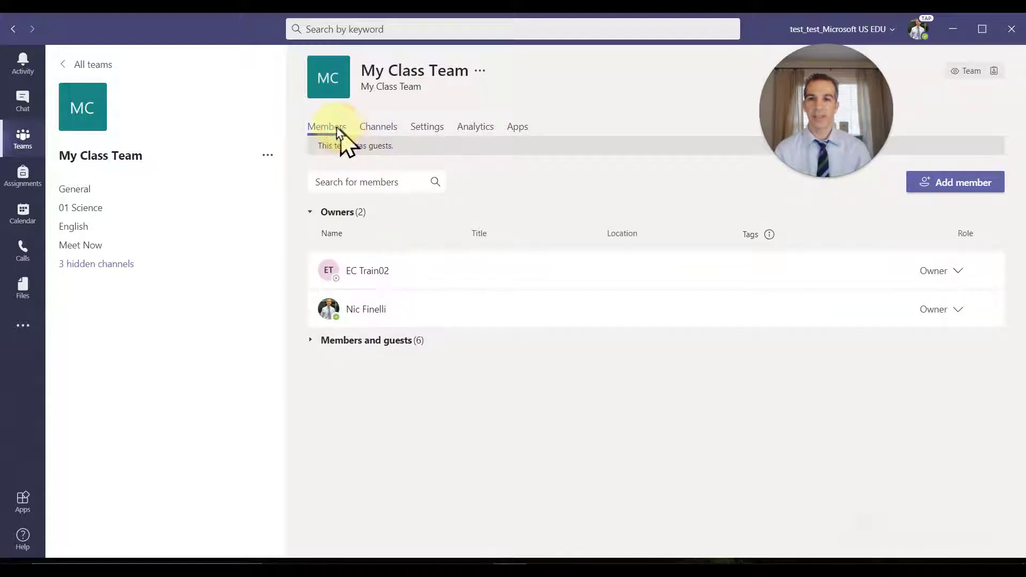
left_click(377, 131)
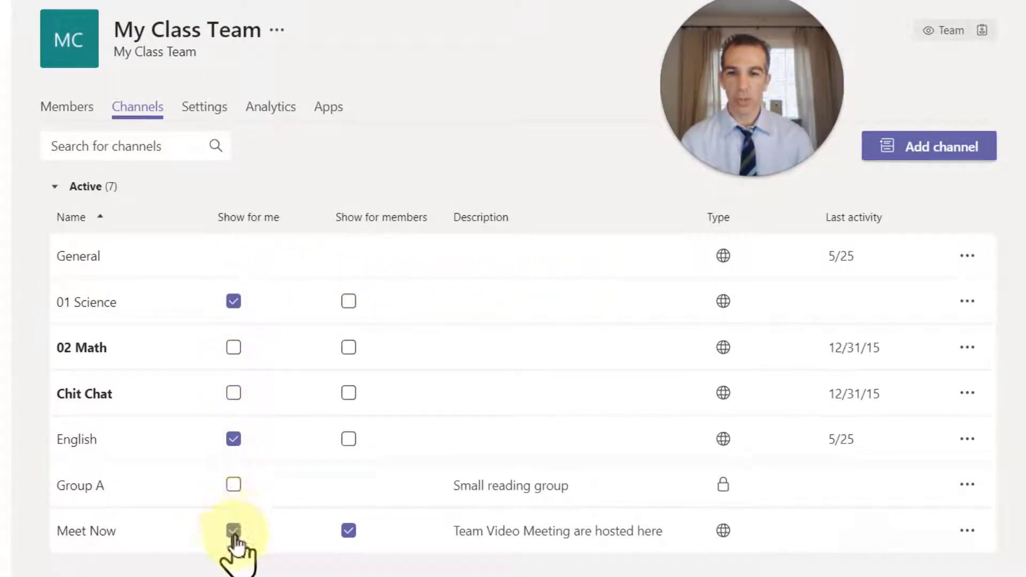
left_click(235, 485)
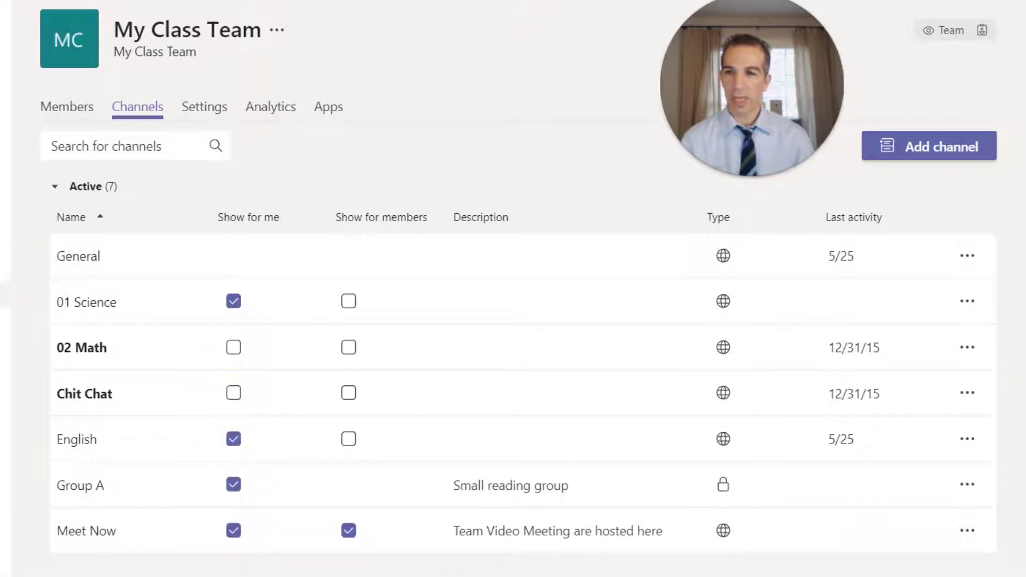
left_click(233, 394)
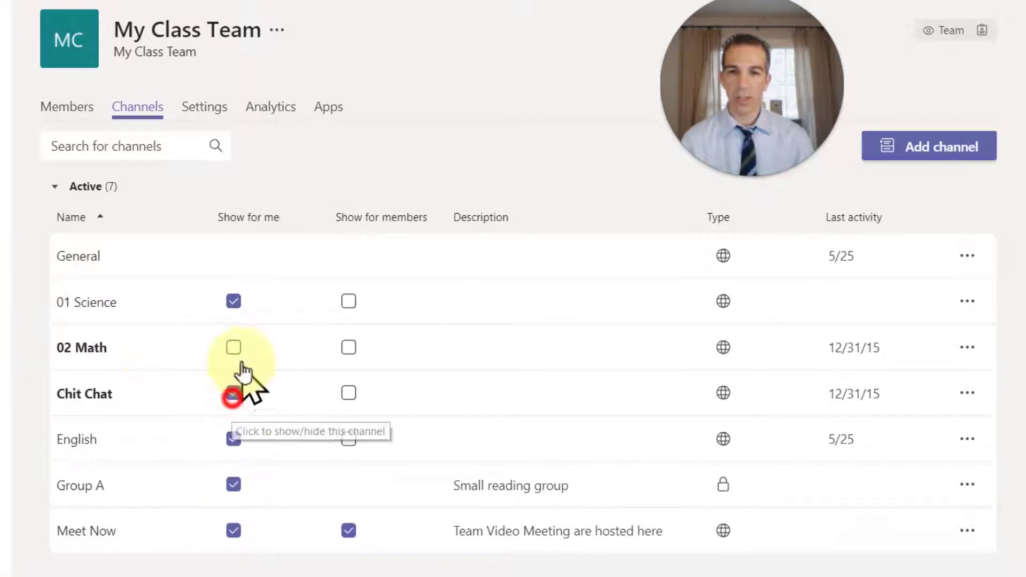
left_click(234, 349)
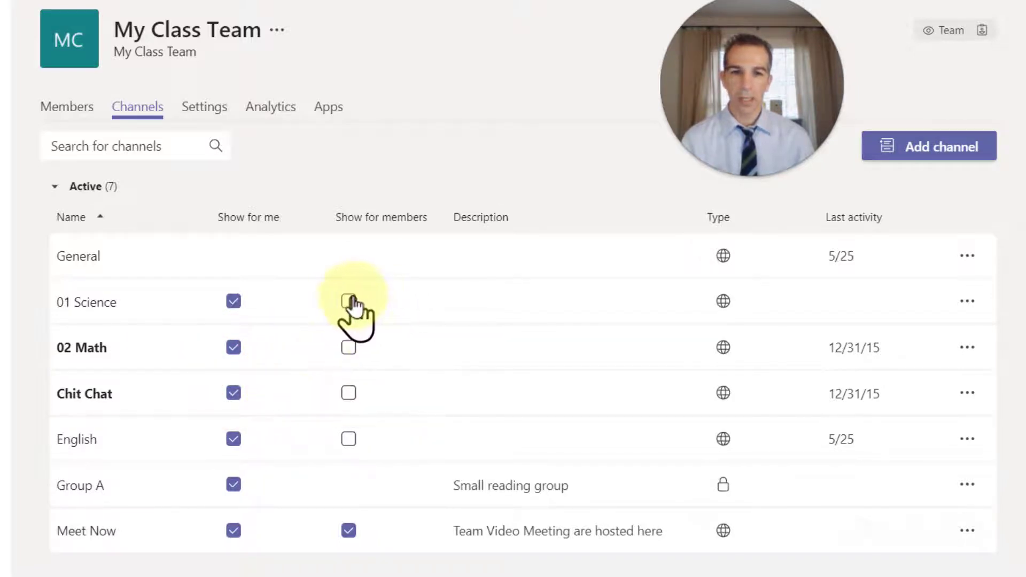
Make the English channel visible in every member's channel list and confirm the change
left_click(348, 441)
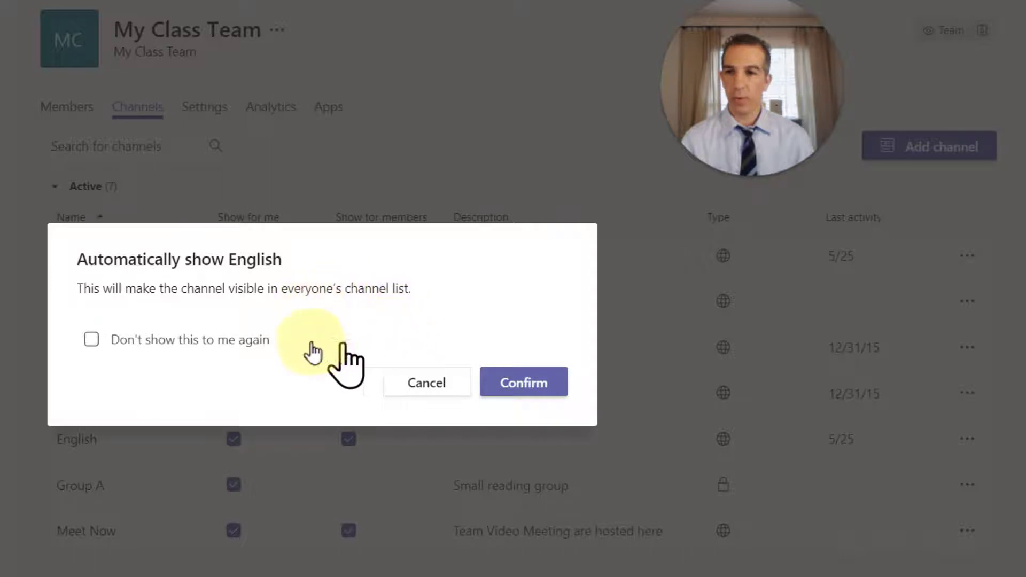
left_click(516, 382)
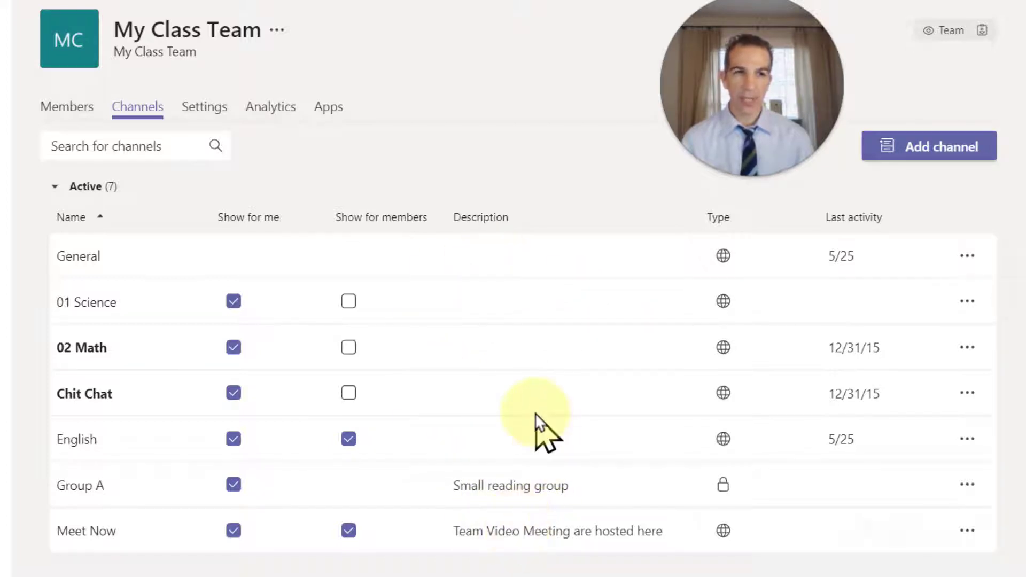
Examine the options offered for the Chit Chat channel and for the General channel
left_click(967, 393)
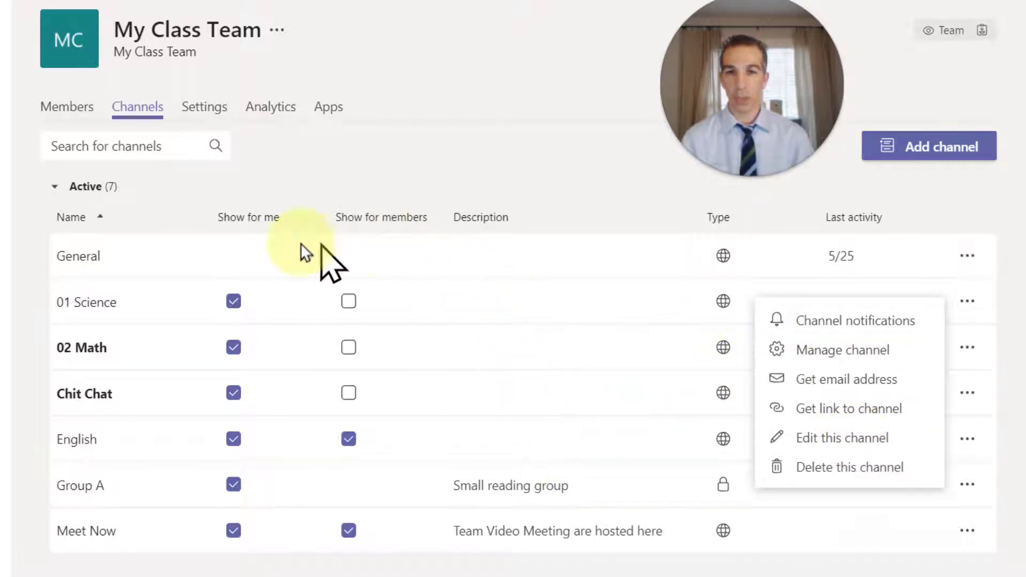
left_click(578, 313)
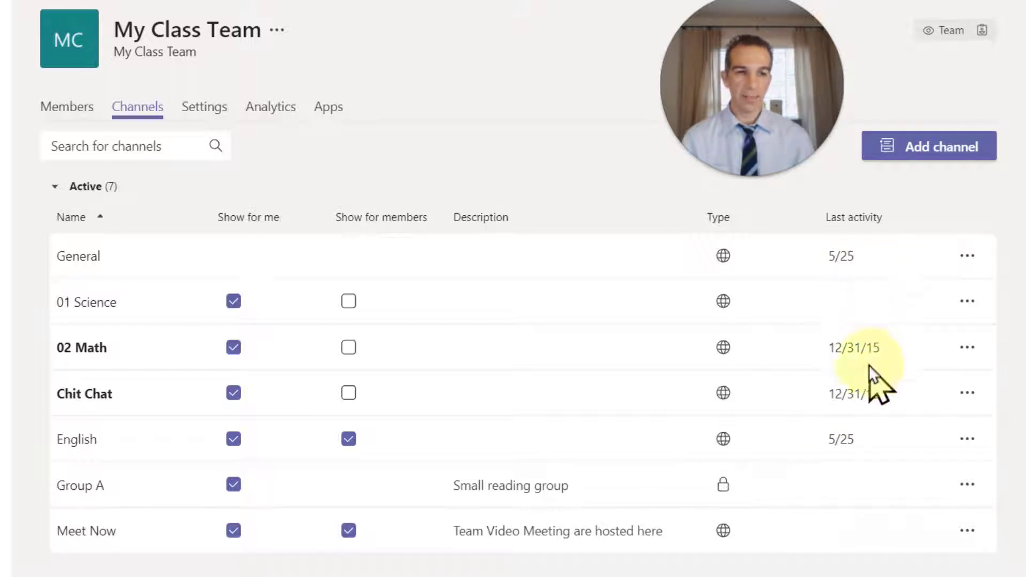
left_click(968, 257)
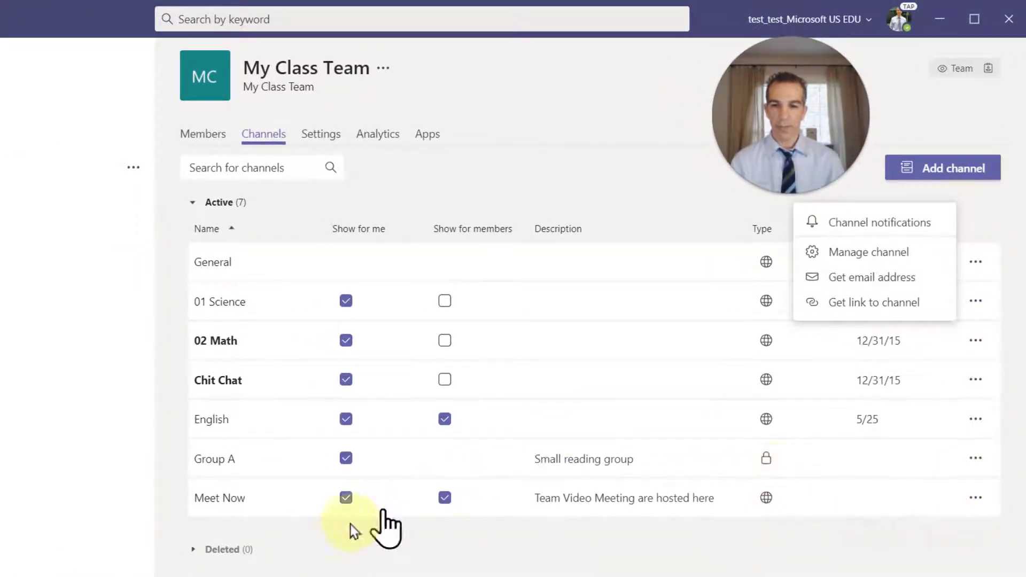
left_click(193, 550)
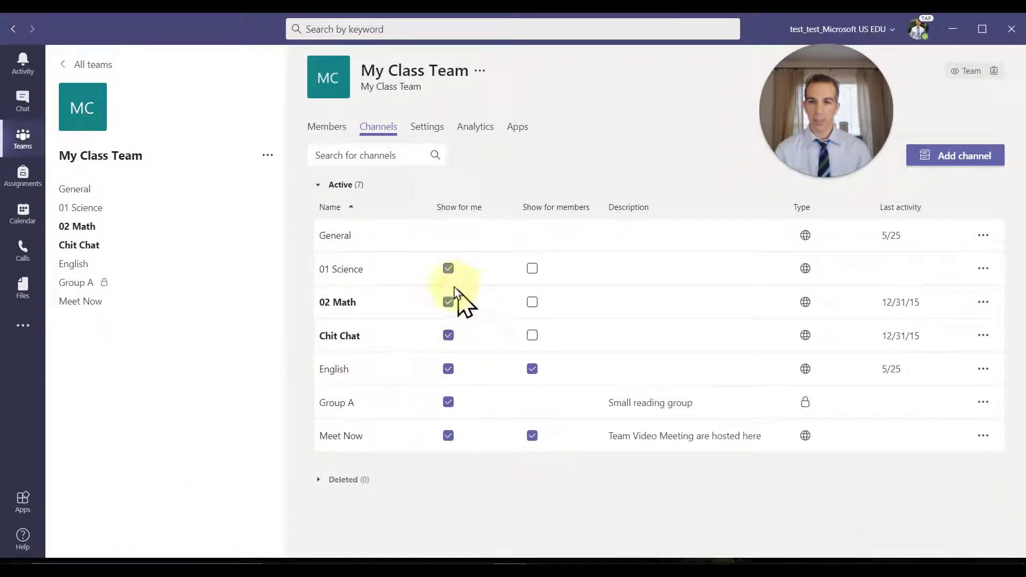
Delete the English channel from My Class Team and confirm the deletion
left_click(531, 370)
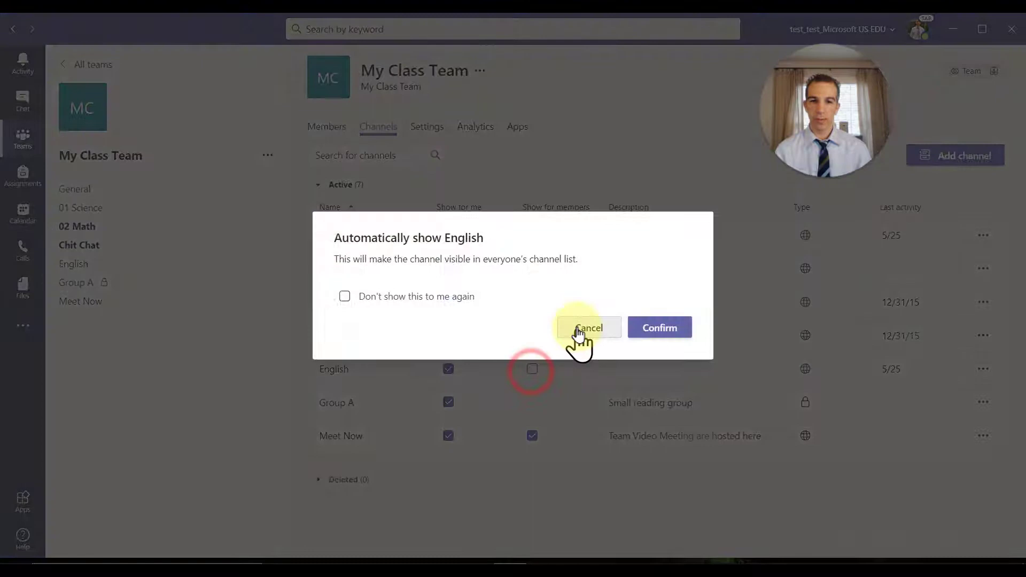
left_click(578, 326)
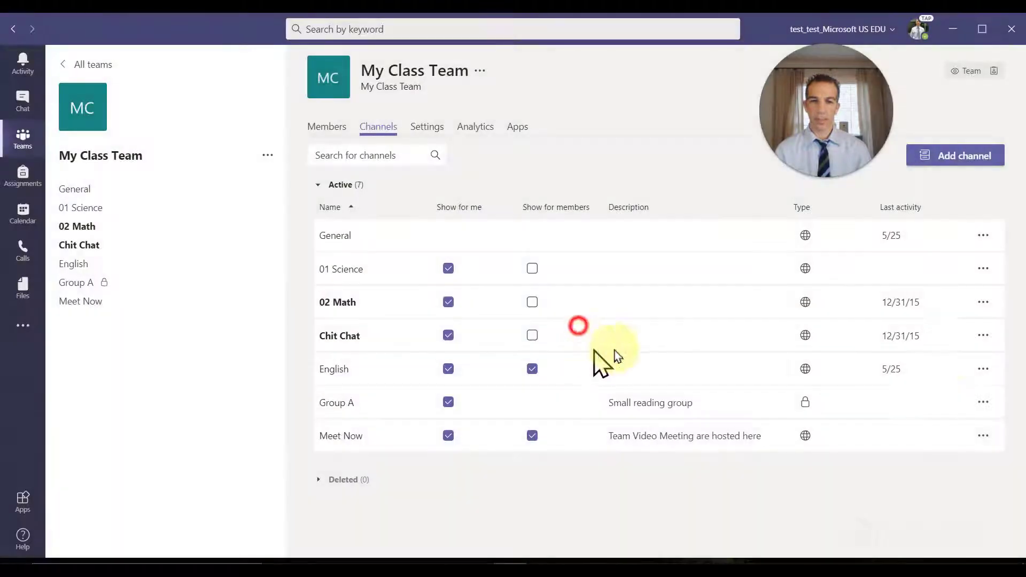
left_click(979, 368)
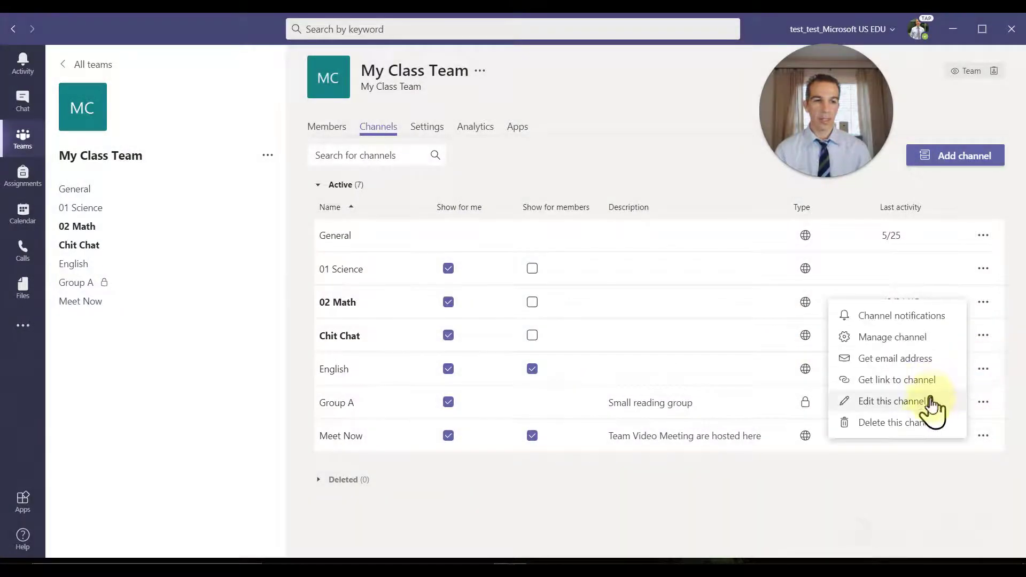
left_click(928, 425)
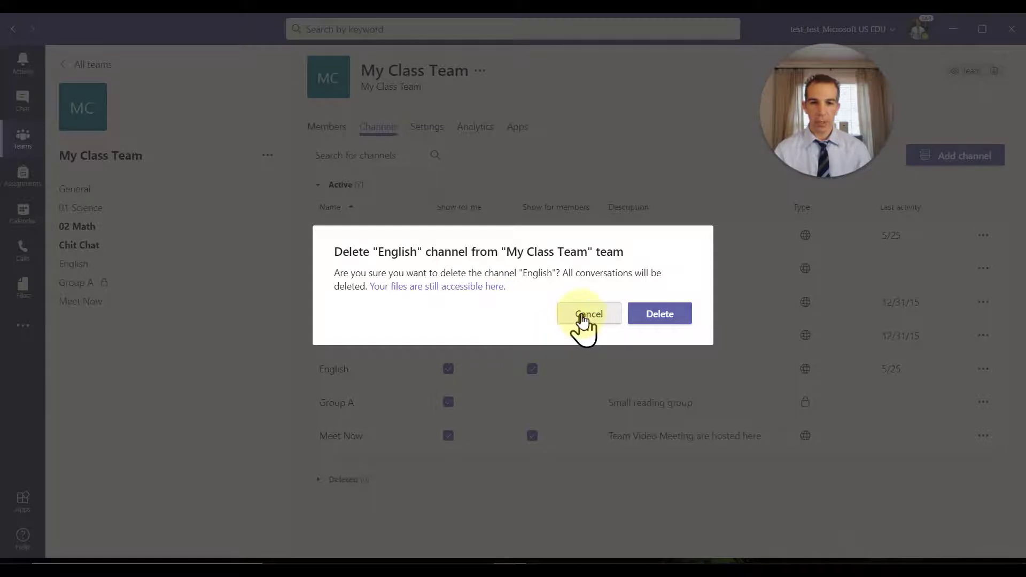
left_click(665, 315)
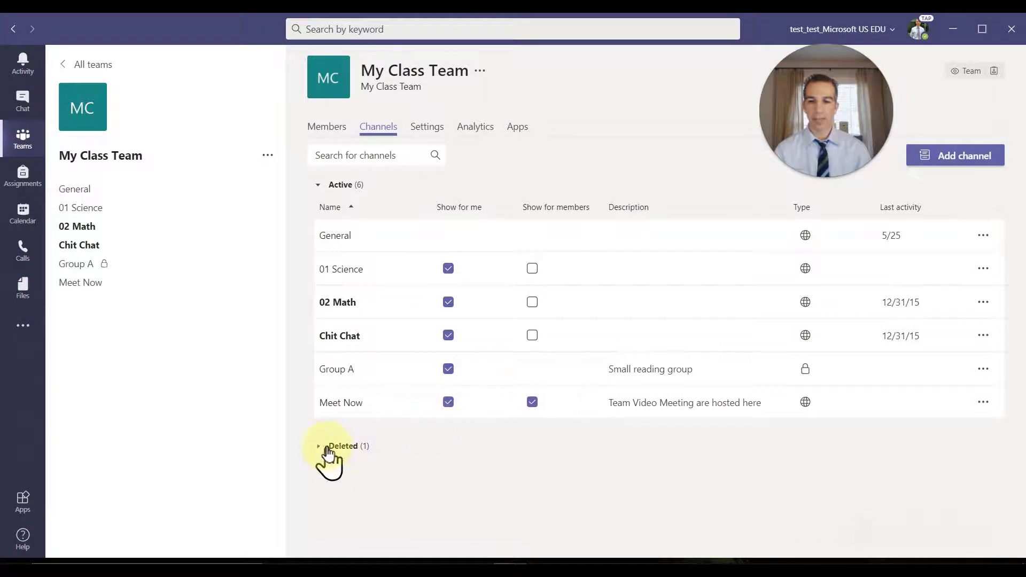
Restore the English channel from the team's deleted channels, including its conversations and content
left_click(328, 446)
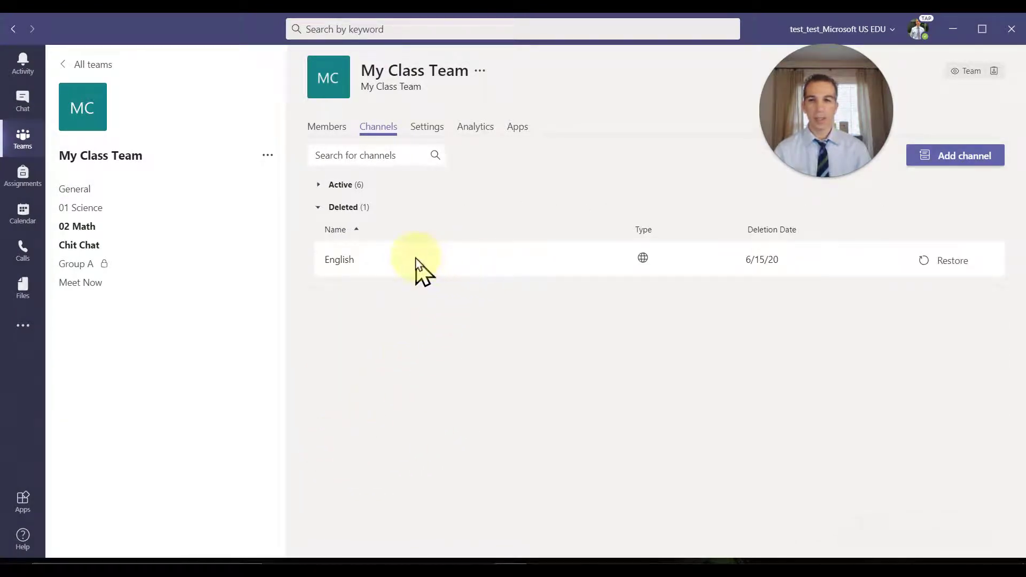
left_click(957, 269)
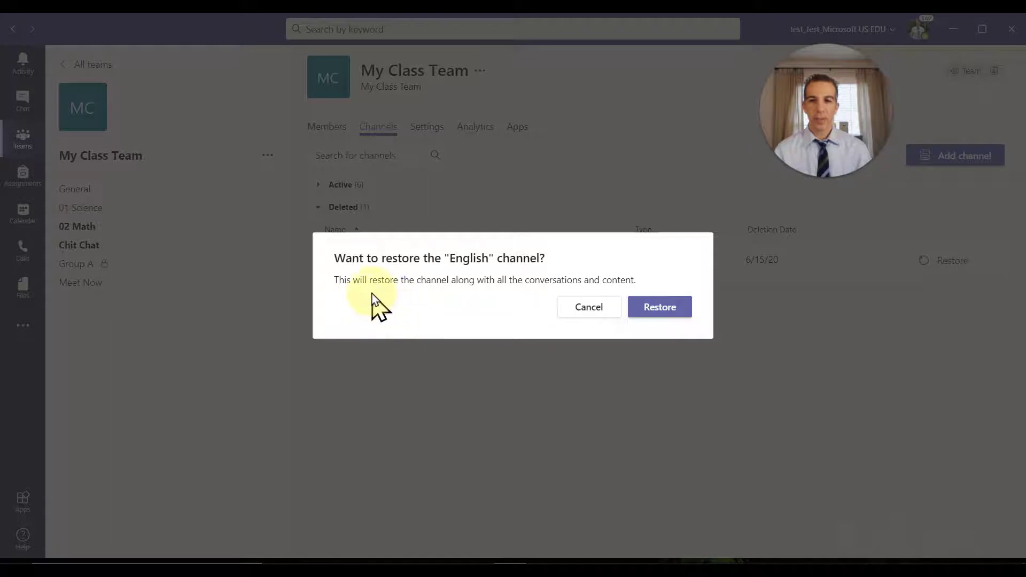
left_click(674, 309)
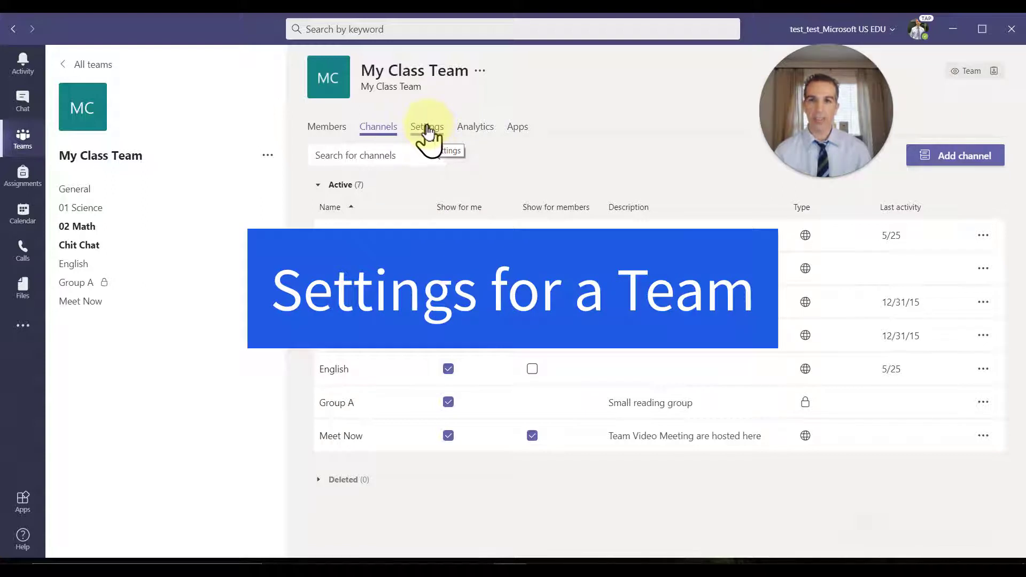
In the team's theme settings, edit the class details and set the grade level to Post-Secondary
left_click(428, 130)
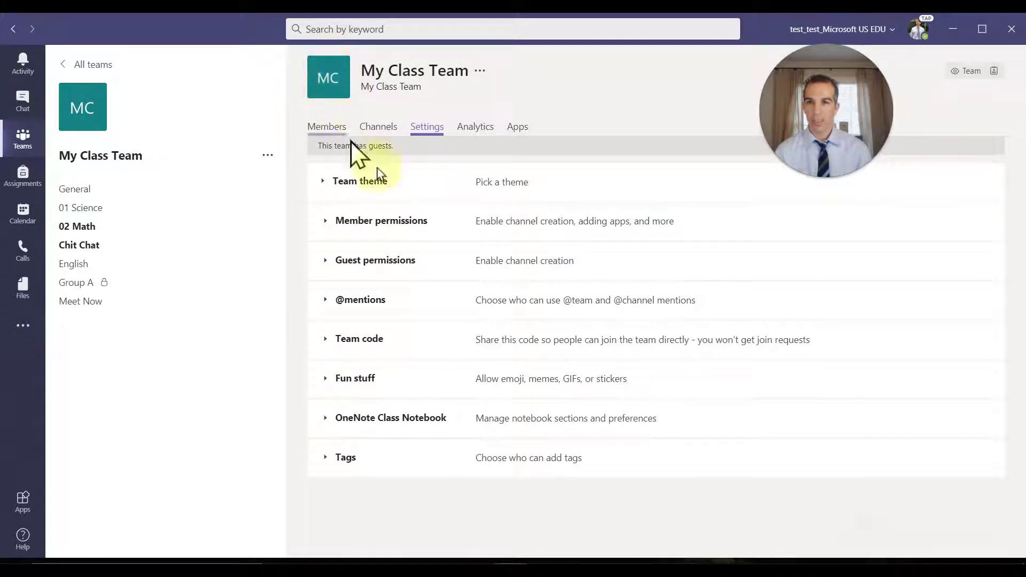
left_click(372, 181)
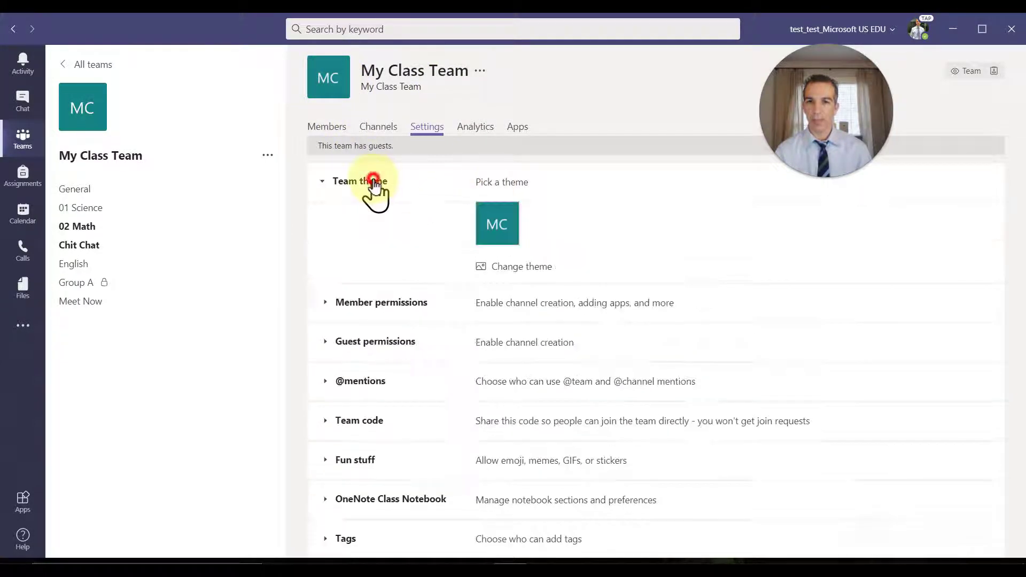
left_click(511, 270)
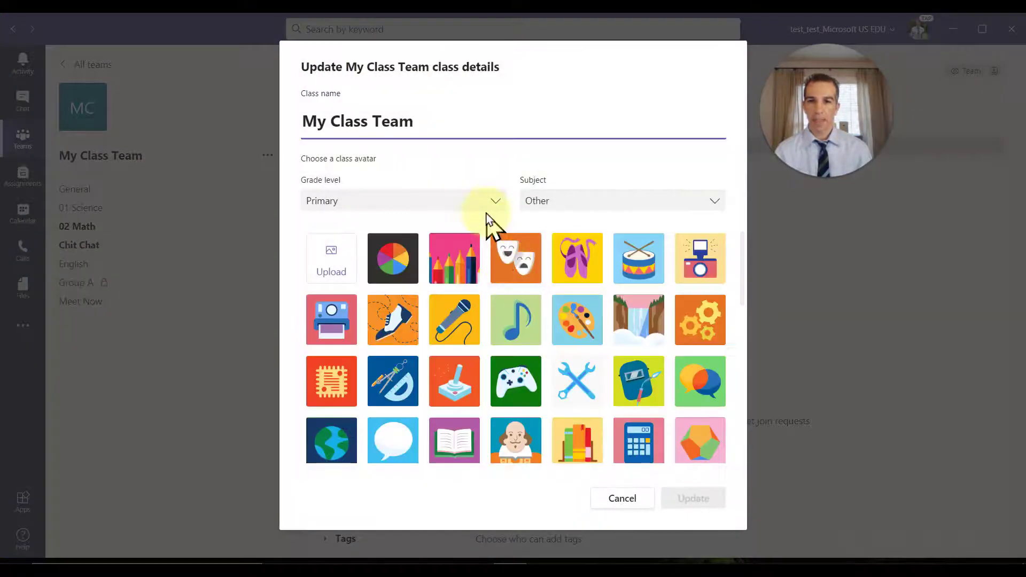
left_click(496, 208)
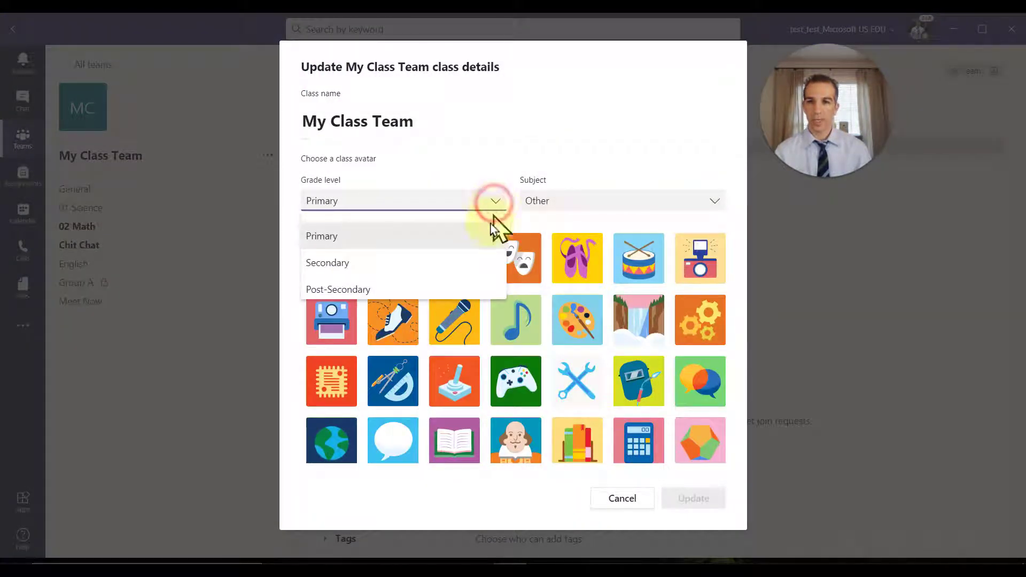
left_click(477, 289)
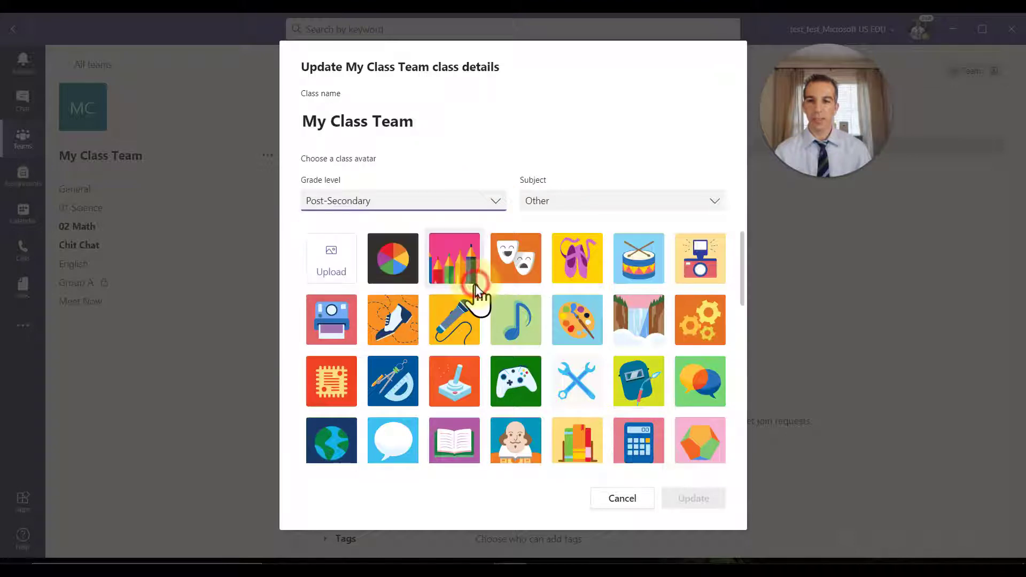
Set the class subject to Social Sciences and update the team with the blue wave on pink avatar
left_click(577, 251)
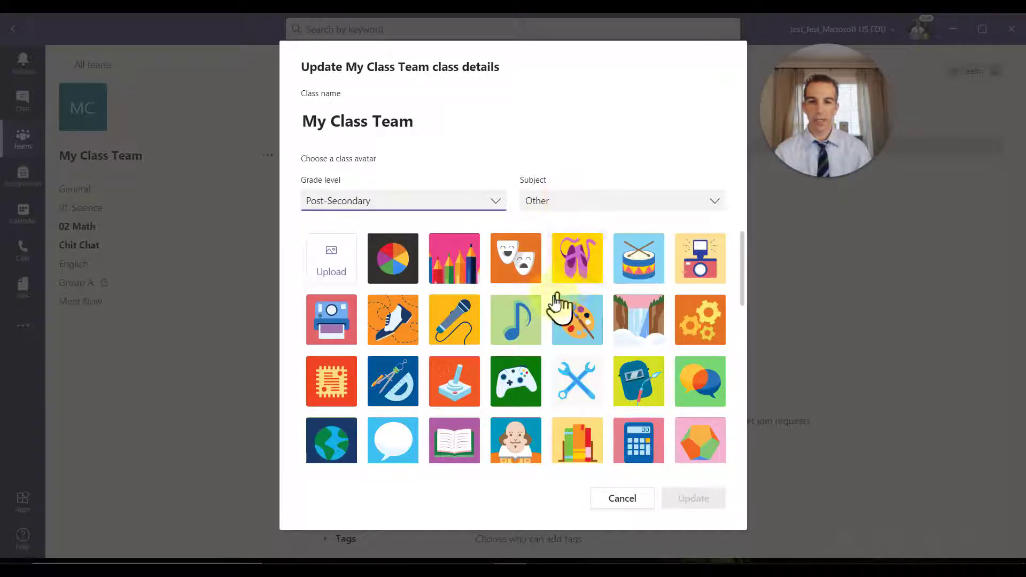
scroll(609, 252, "down", 8)
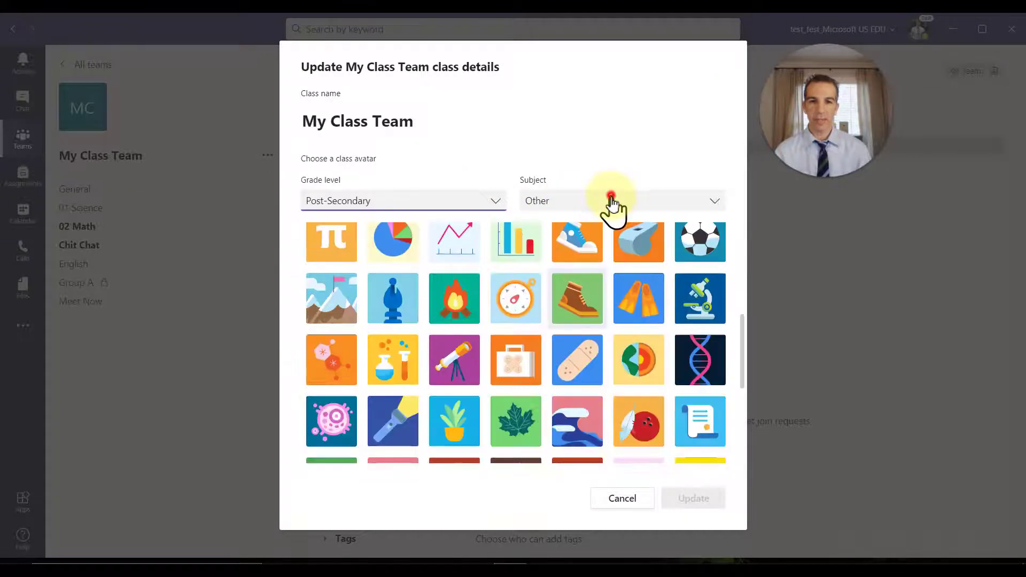
left_click(612, 203)
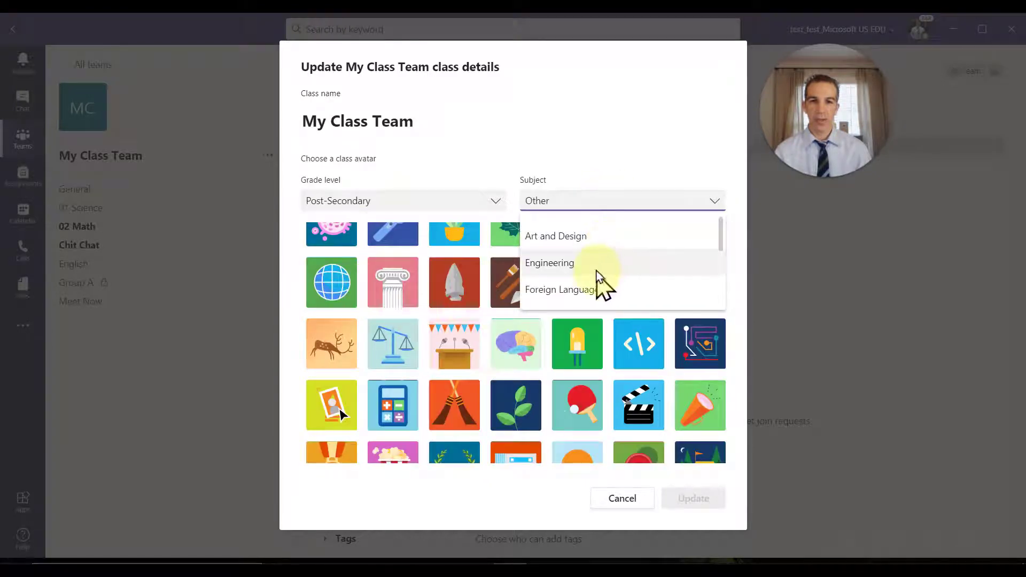
scroll(601, 278, "down", 5)
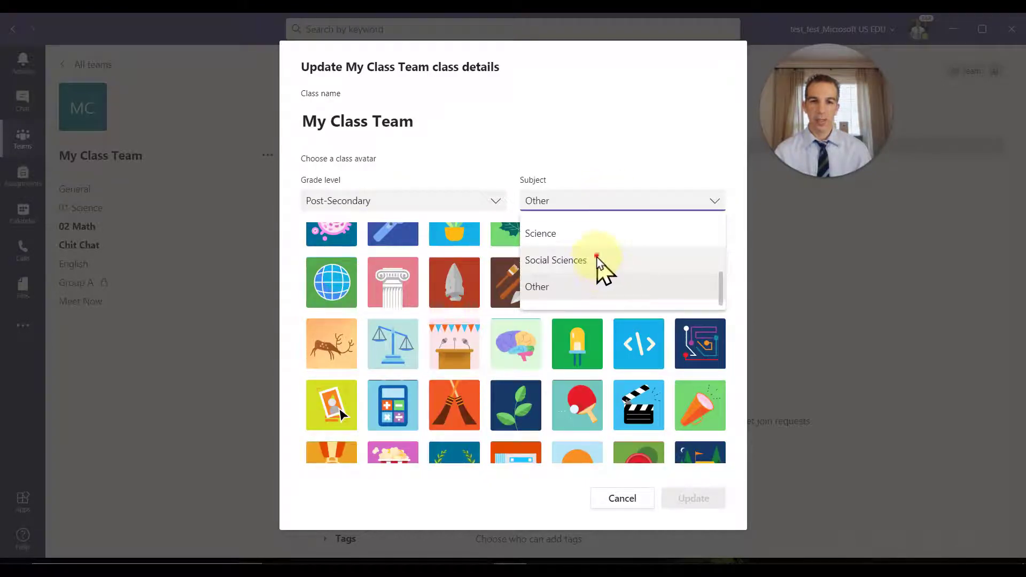
left_click(597, 259)
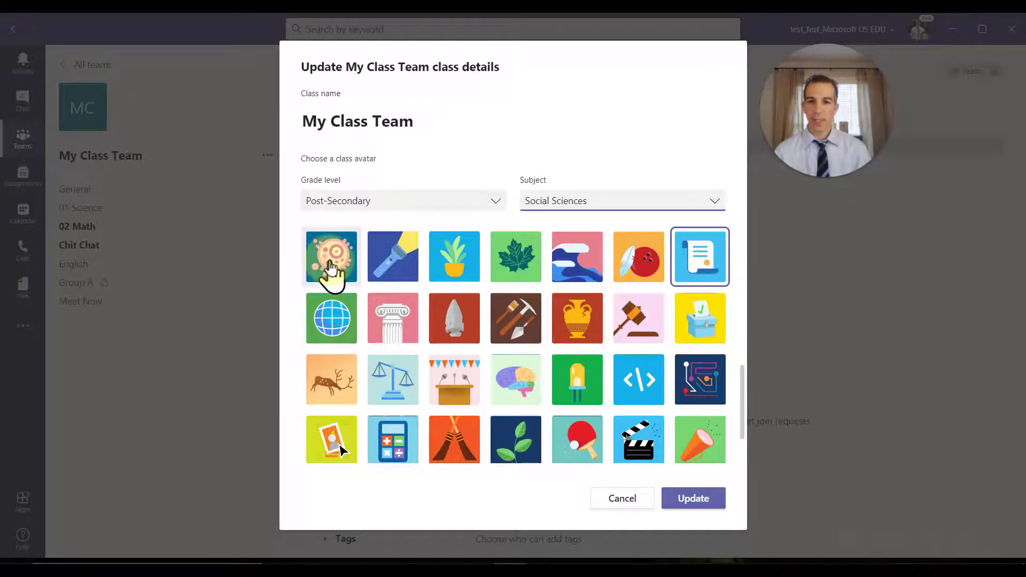
left_click(577, 273)
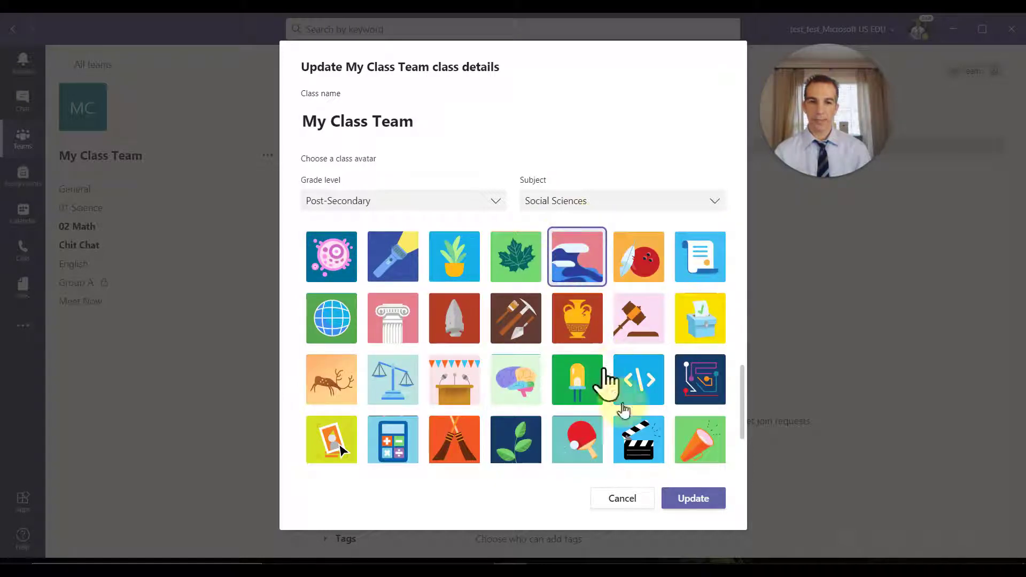
left_click(704, 500)
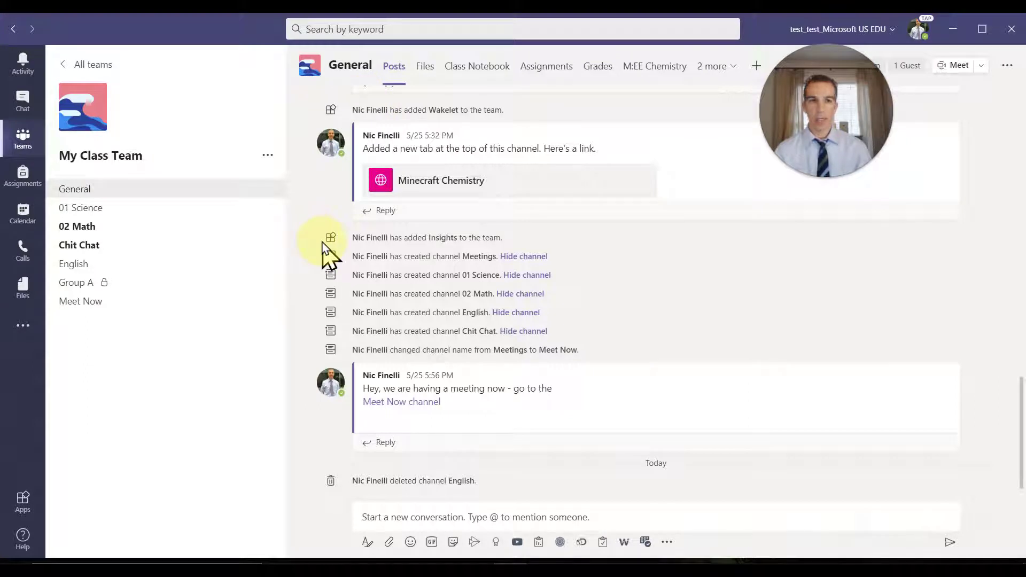
In My Class Team's member permissions, turn off the option for members to delete their messages
left_click(267, 156)
left_click(289, 180)
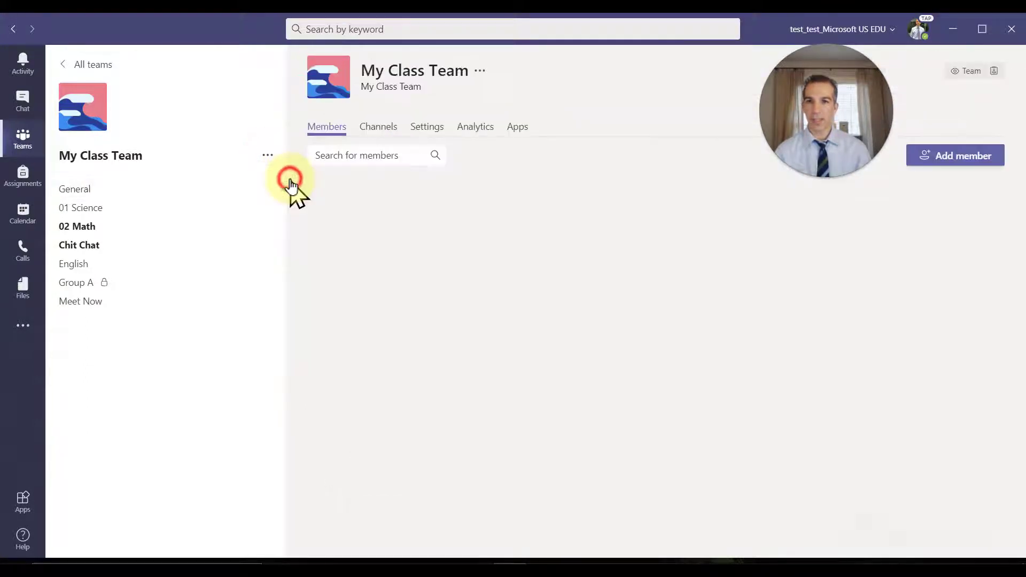
left_click(437, 128)
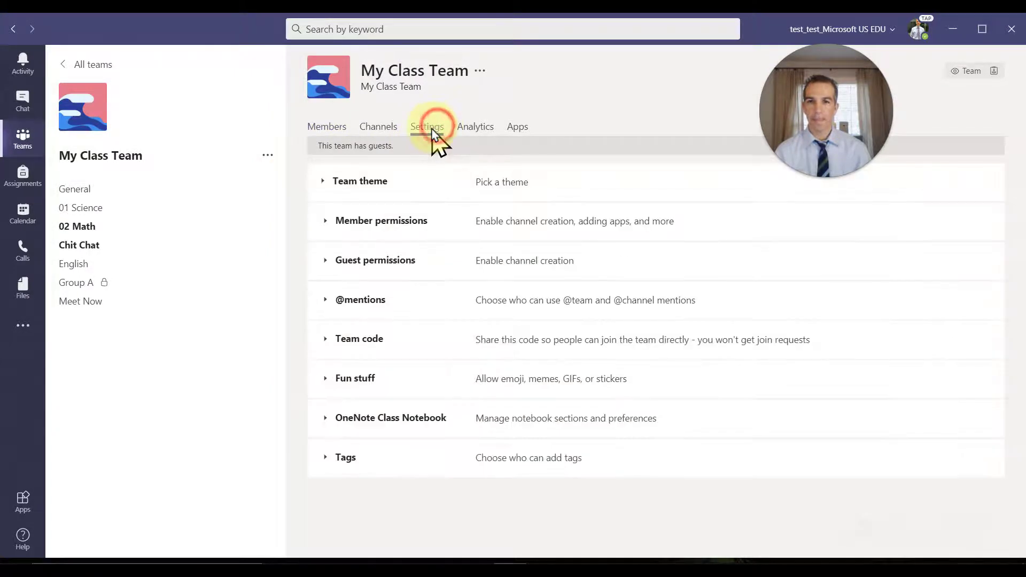
left_click(466, 185)
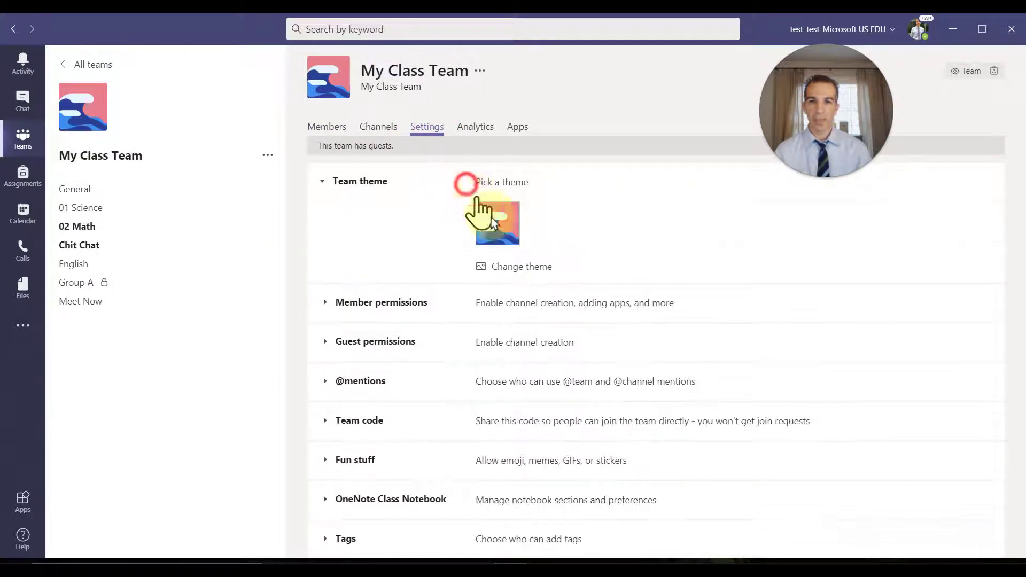
left_click(406, 304)
scroll(427, 369, "down", 2)
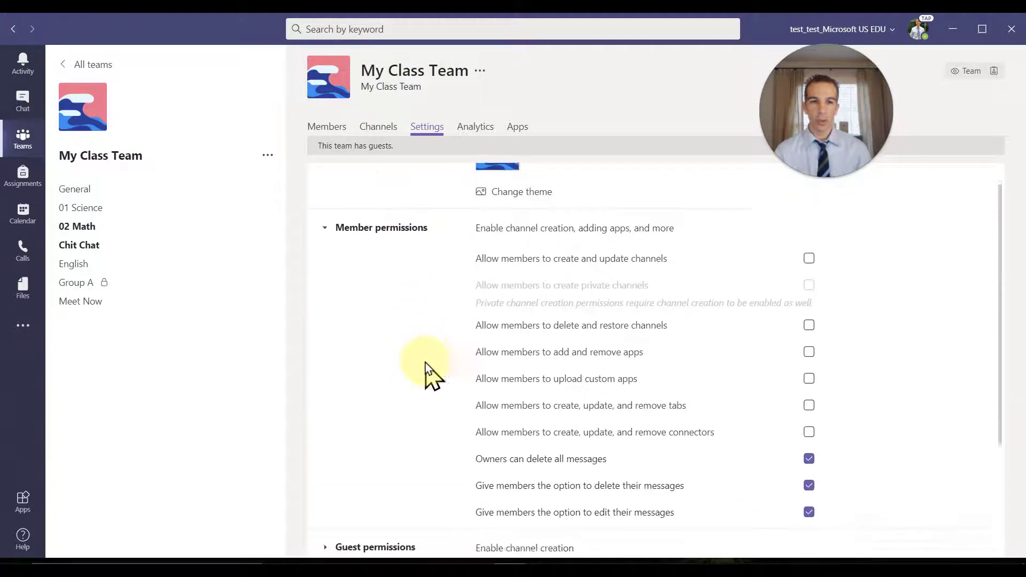
scroll(428, 368, "up", 2)
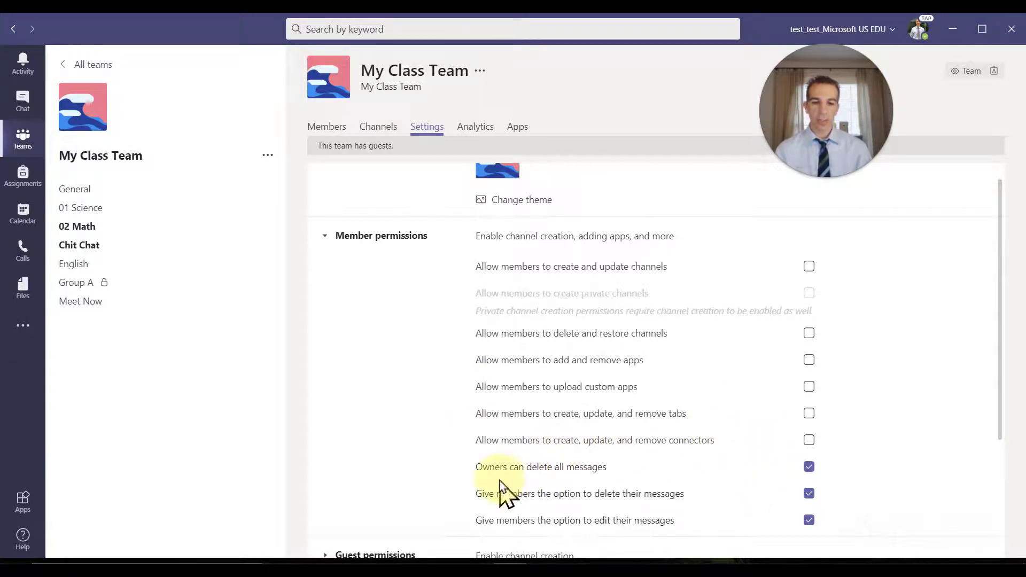
scroll(767, 489, "down", 1)
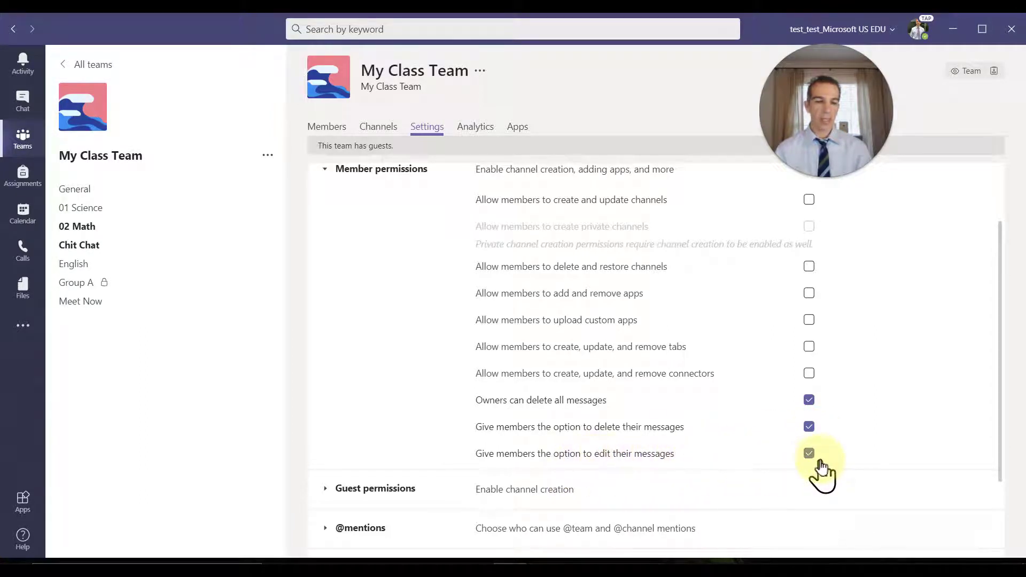
left_click(810, 428)
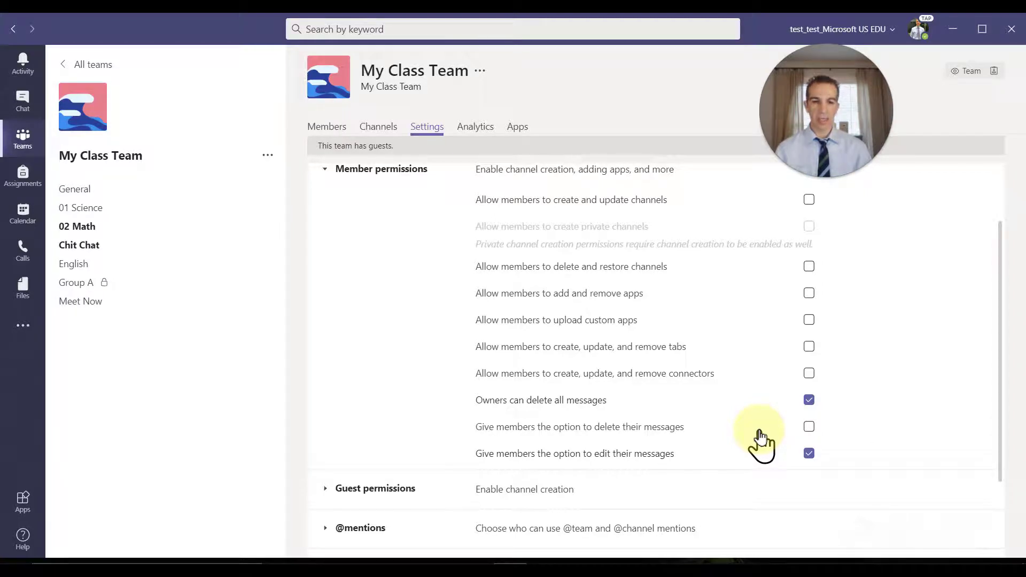
scroll(762, 420, "down", 1)
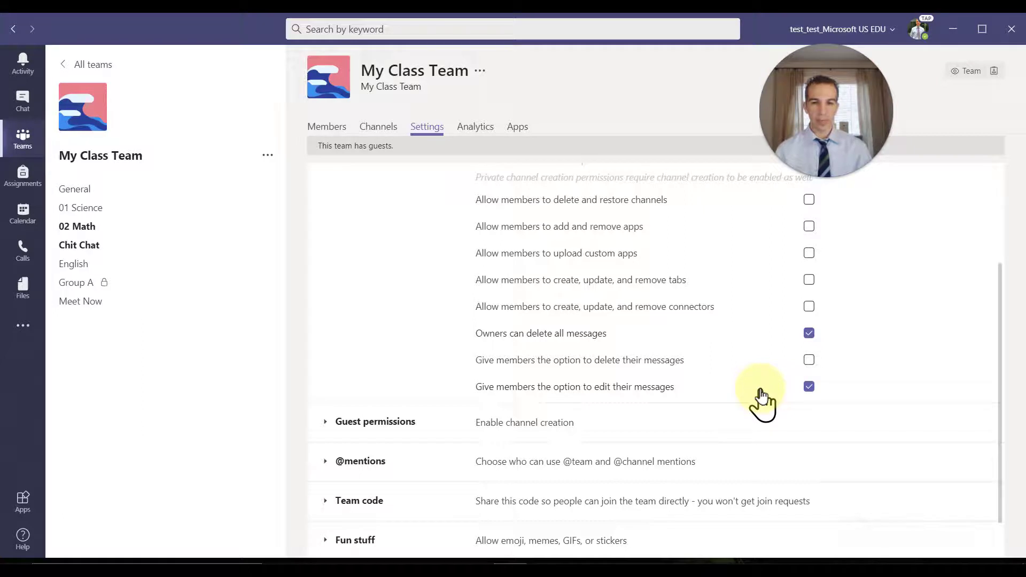
scroll(765, 396, "down", 1)
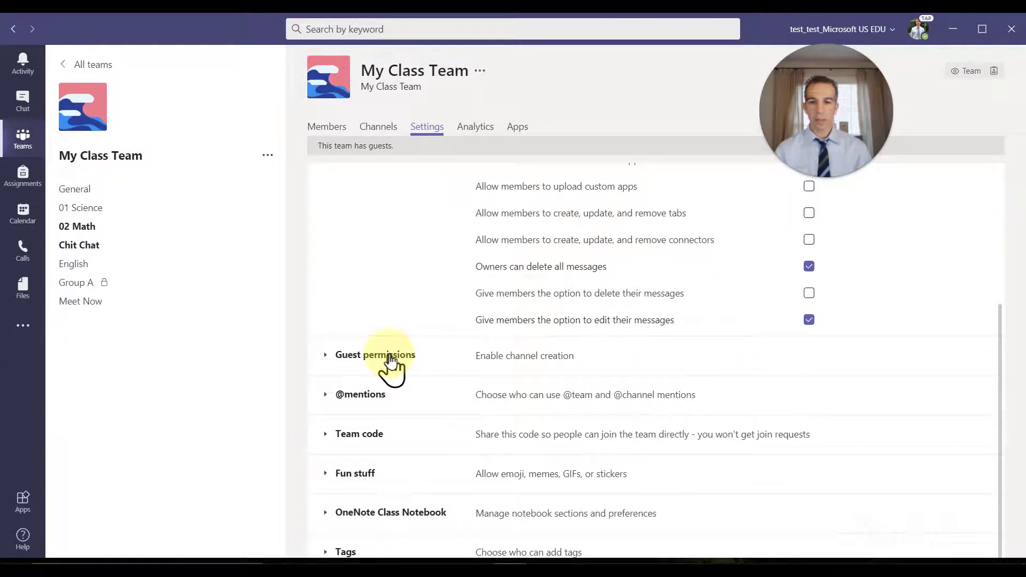
left_click(390, 357)
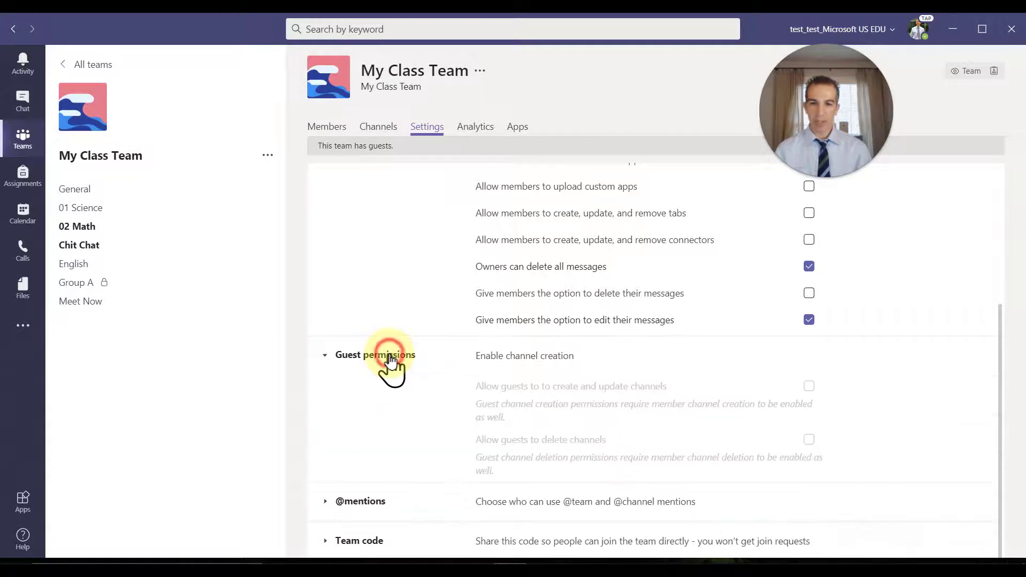
scroll(630, 379, "down", 1)
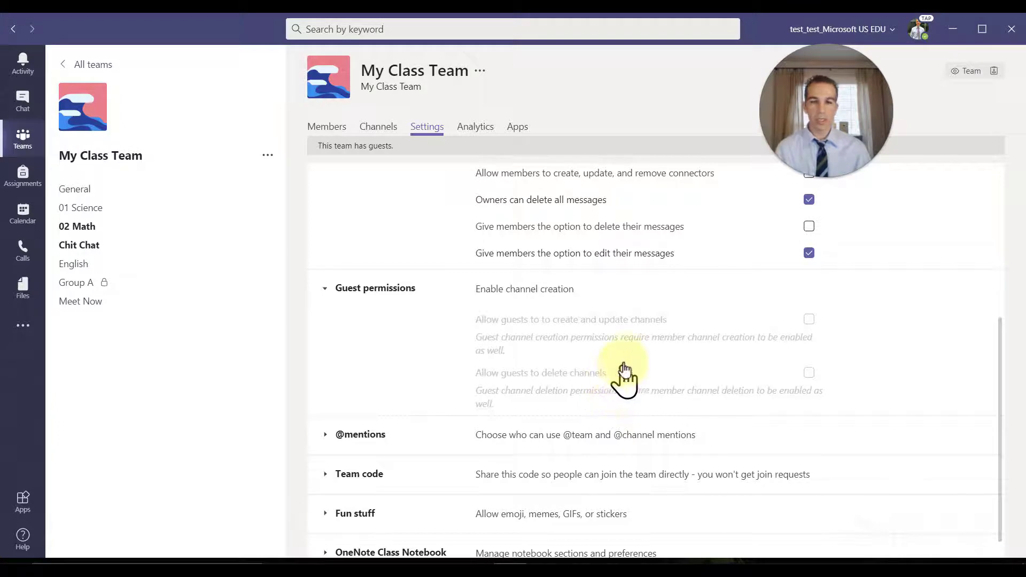
scroll(636, 360, "down", 1)
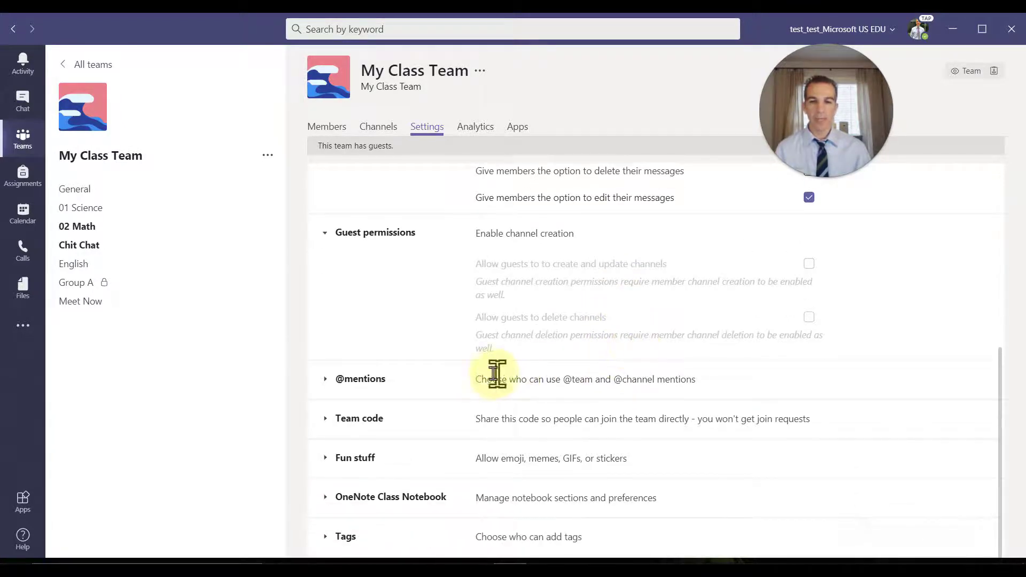
left_click(326, 382)
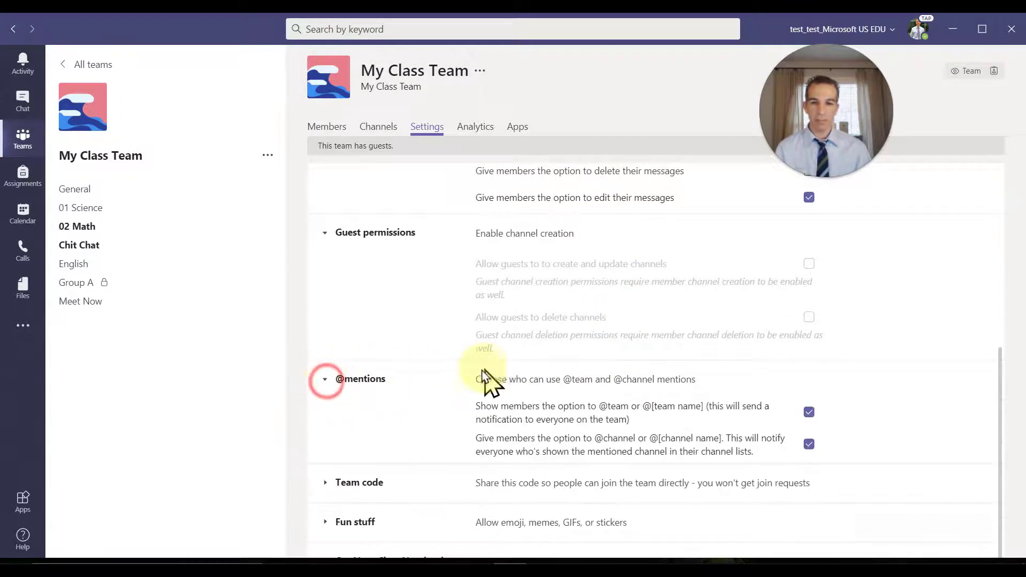
scroll(484, 382, "down", 1)
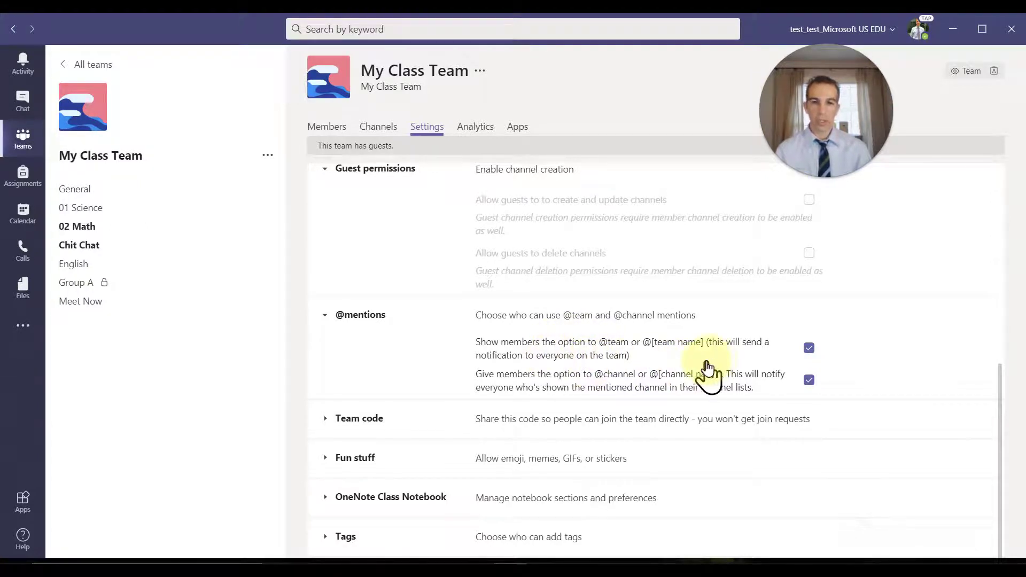
Generate a team code for joining My Class Team, show it in full screen, and exit the full-screen view
left_click(361, 419)
scroll(607, 389, "down", 1)
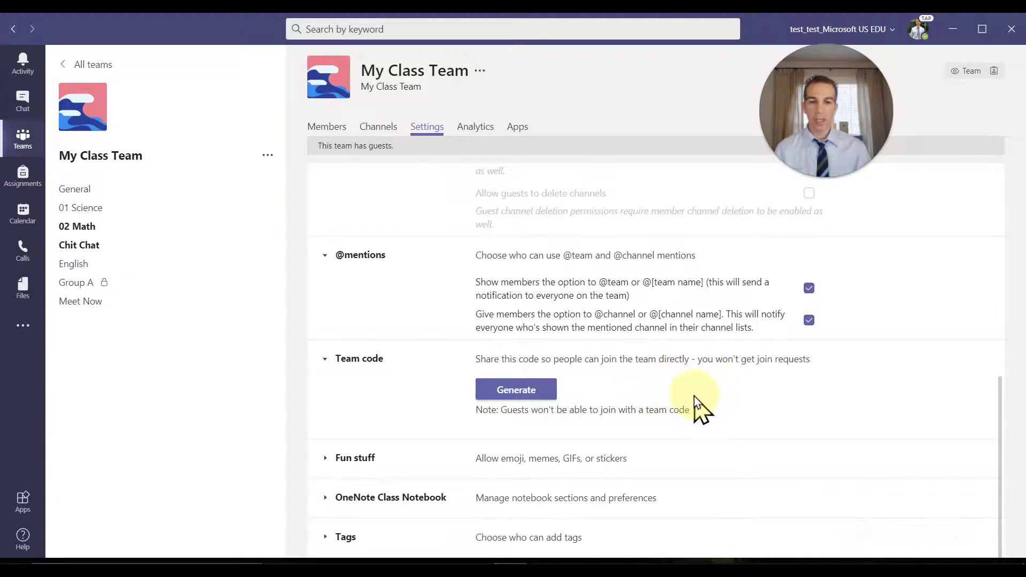
left_click(522, 390)
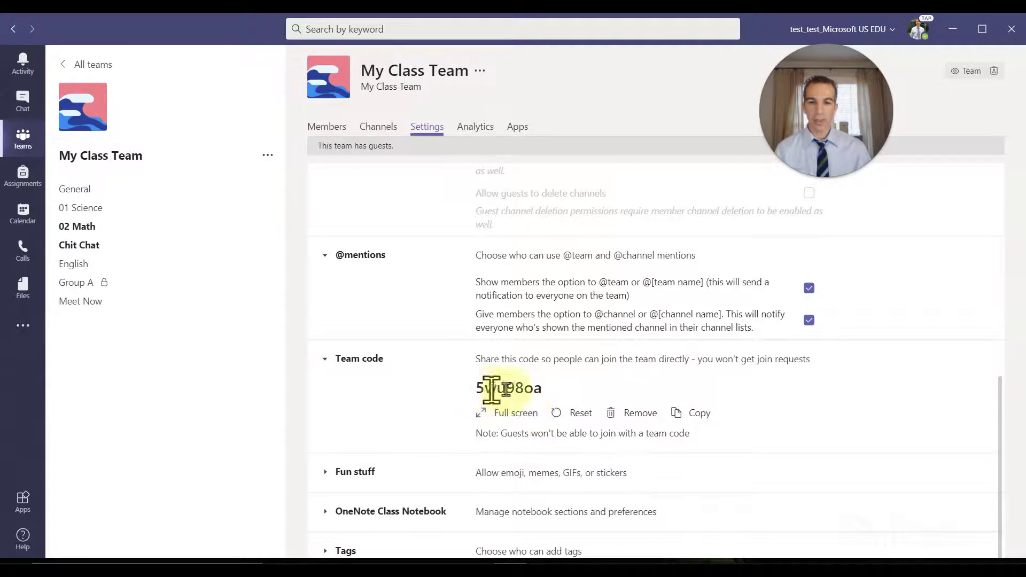
left_click(517, 414)
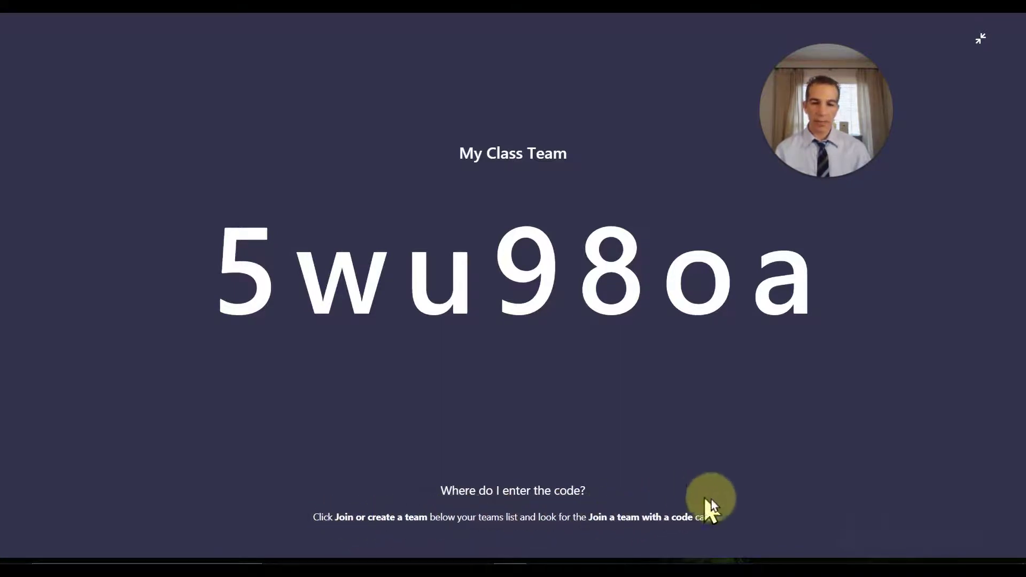
left_click(983, 41)
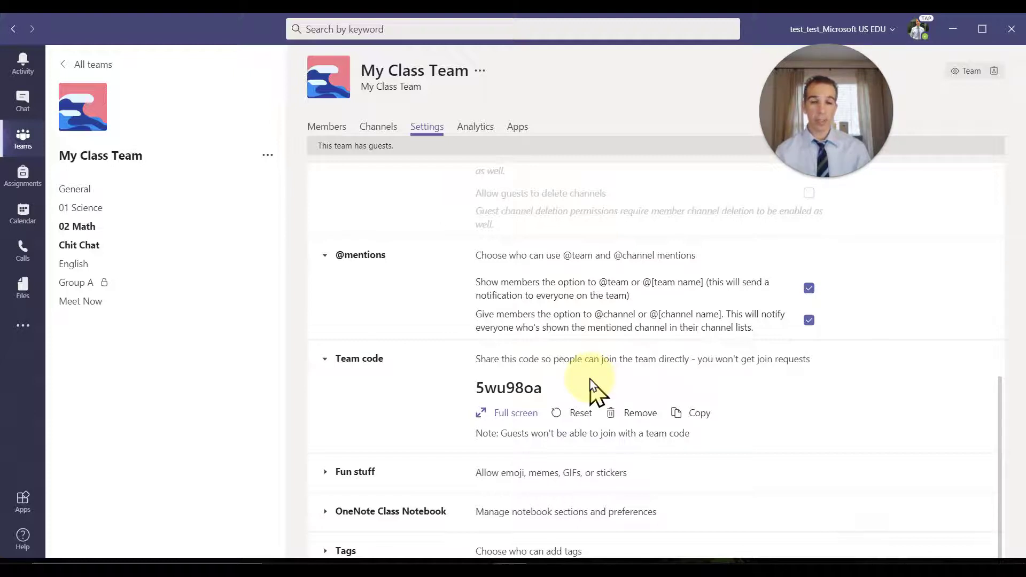
Reset the team code and paste the new code into an unsent message in the General channel
left_click(581, 414)
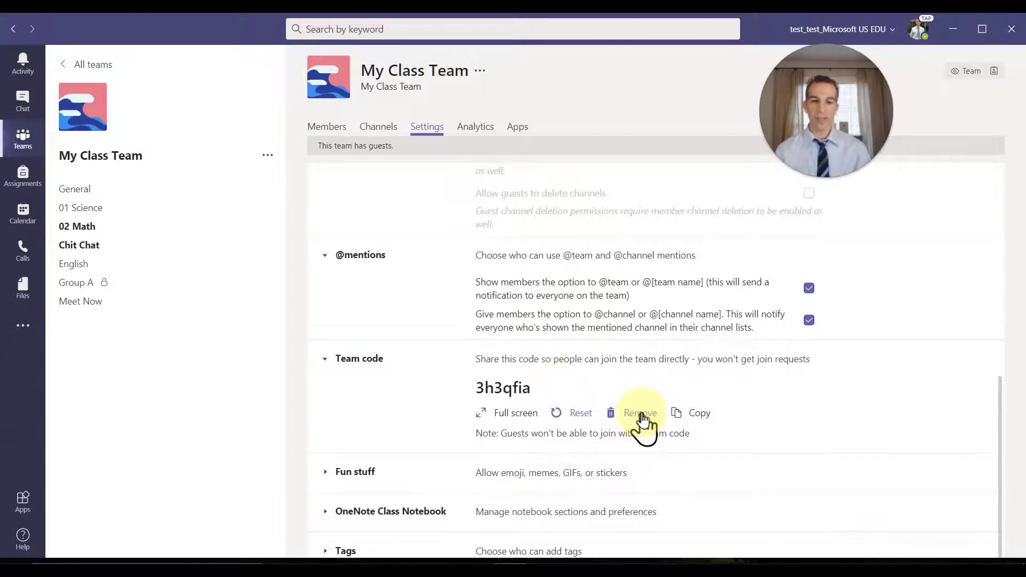
left_click(699, 414)
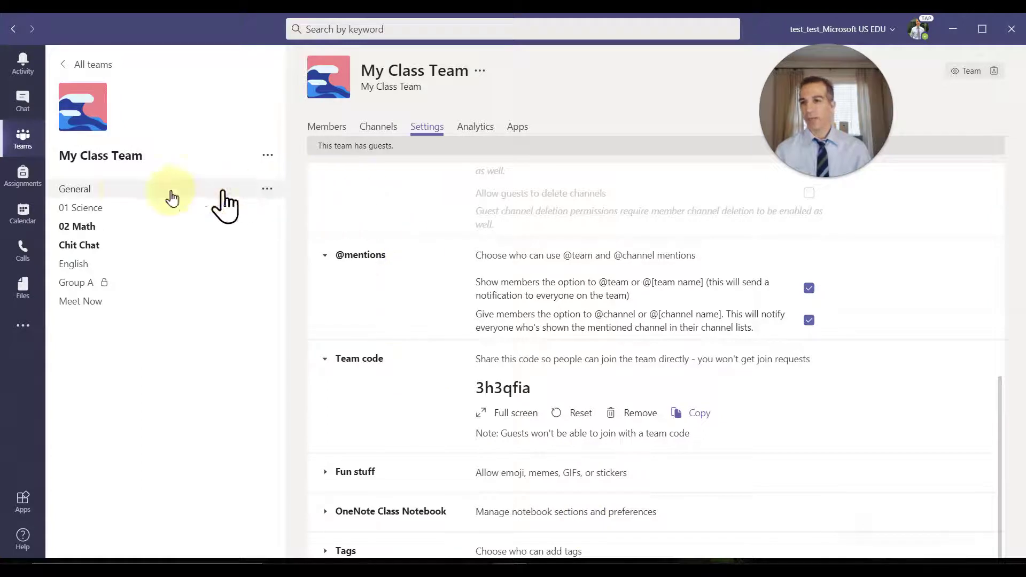
left_click(124, 197)
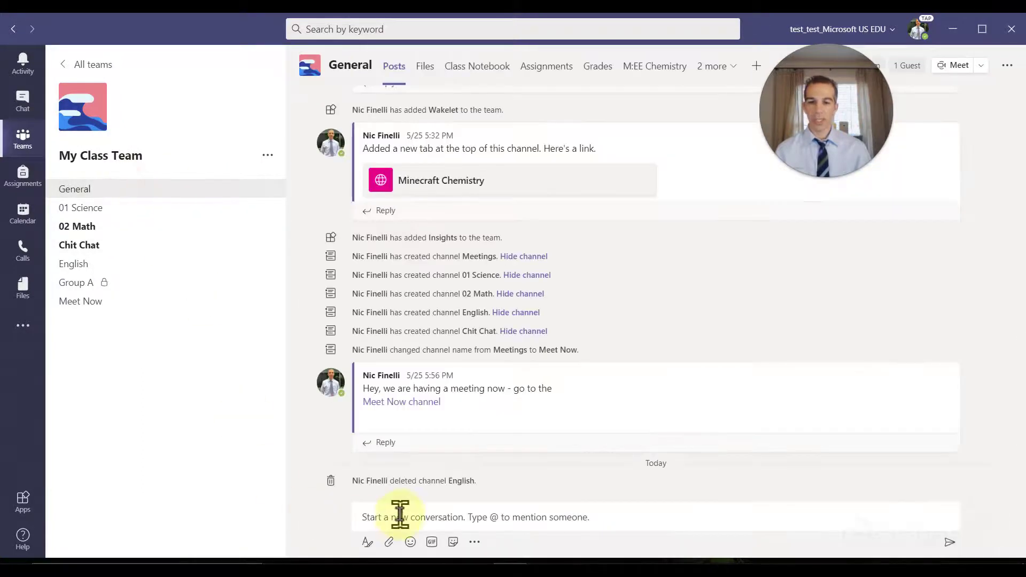
left_click(400, 514)
key("ctrl+v")
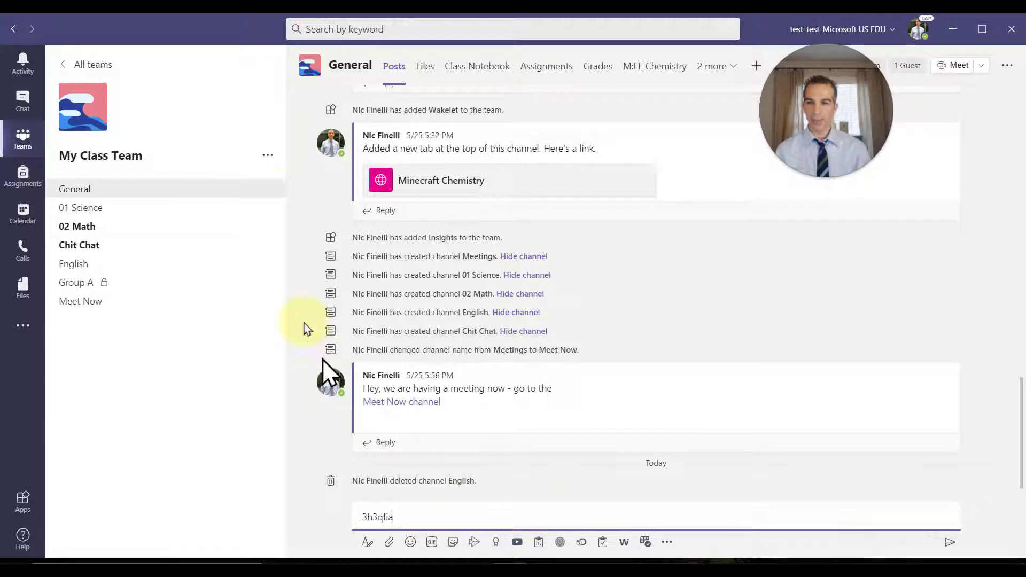
Return to My Class Team's settings and expand the Fun stuff section, leaving the team code section collapsed
left_click(266, 156)
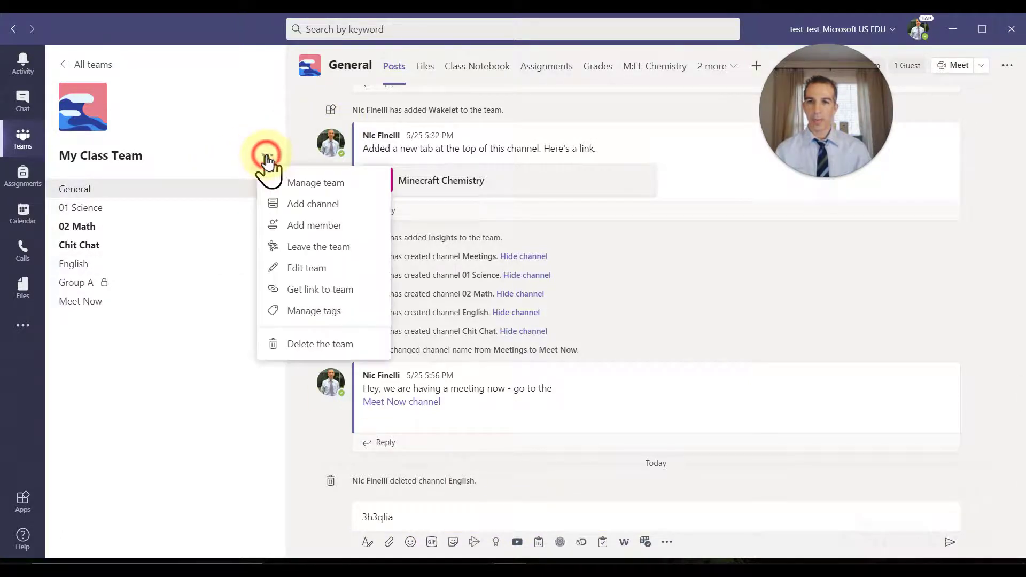
left_click(295, 183)
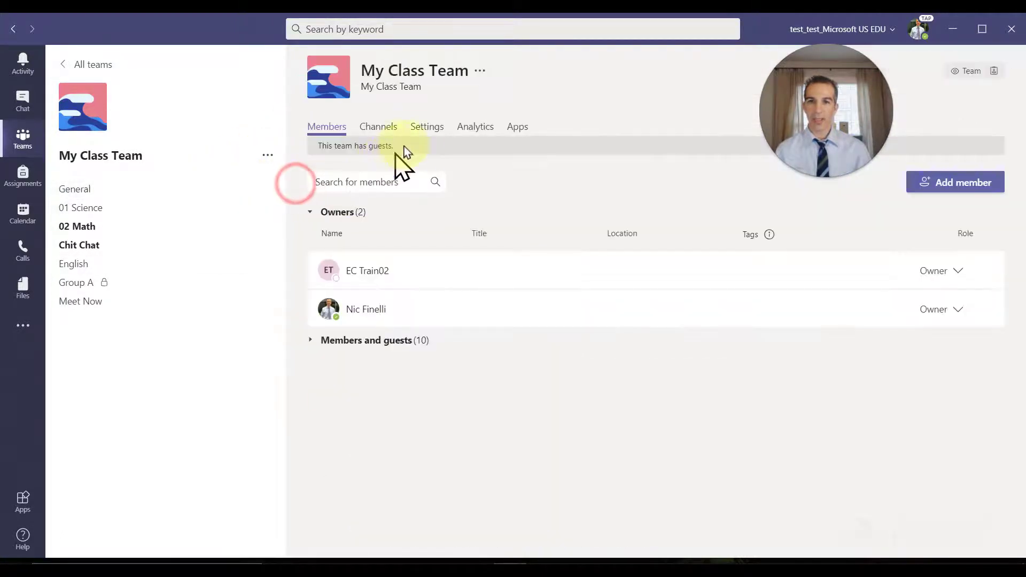
left_click(426, 127)
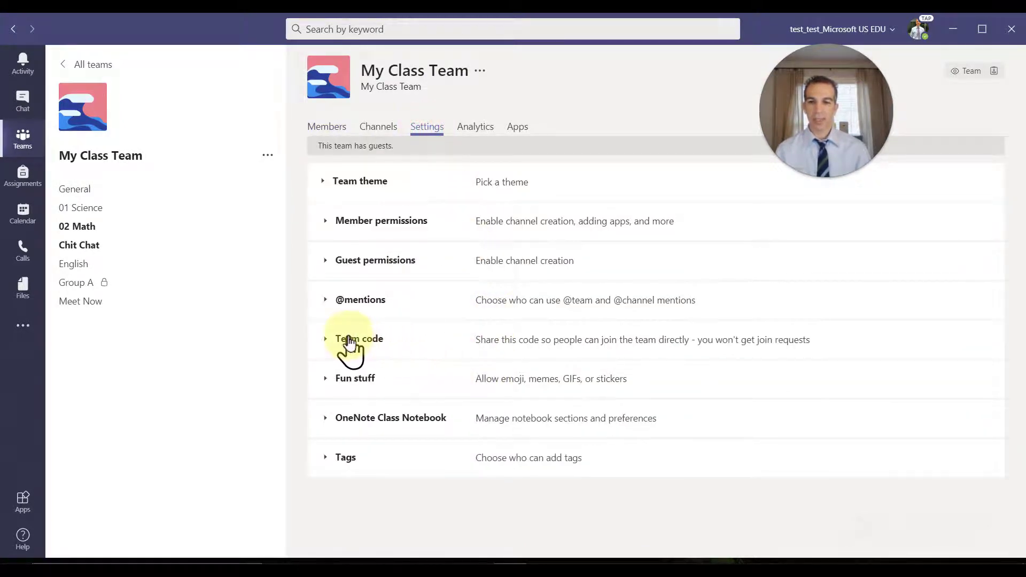
left_click(329, 339)
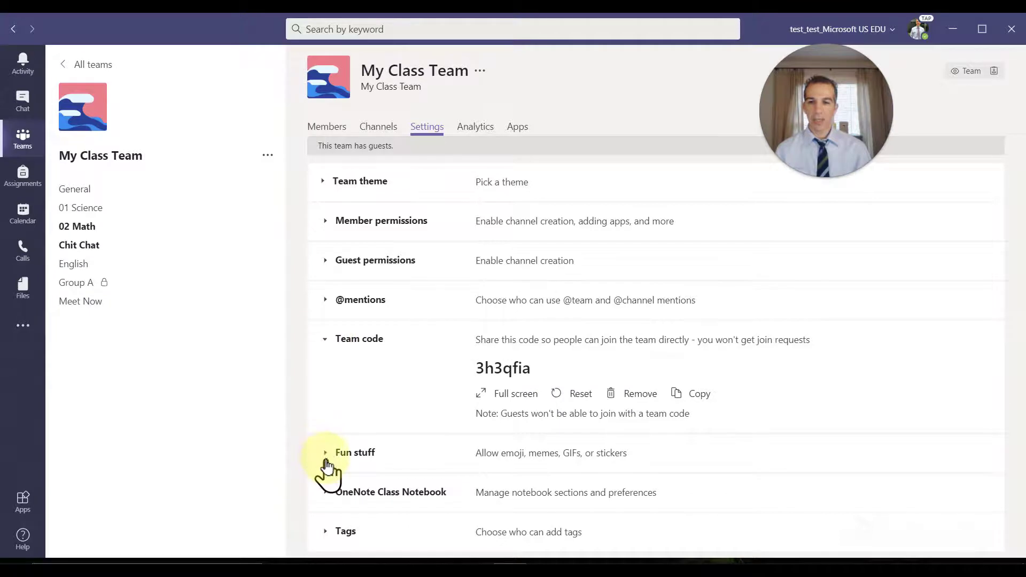
left_click(325, 454)
left_click(321, 341)
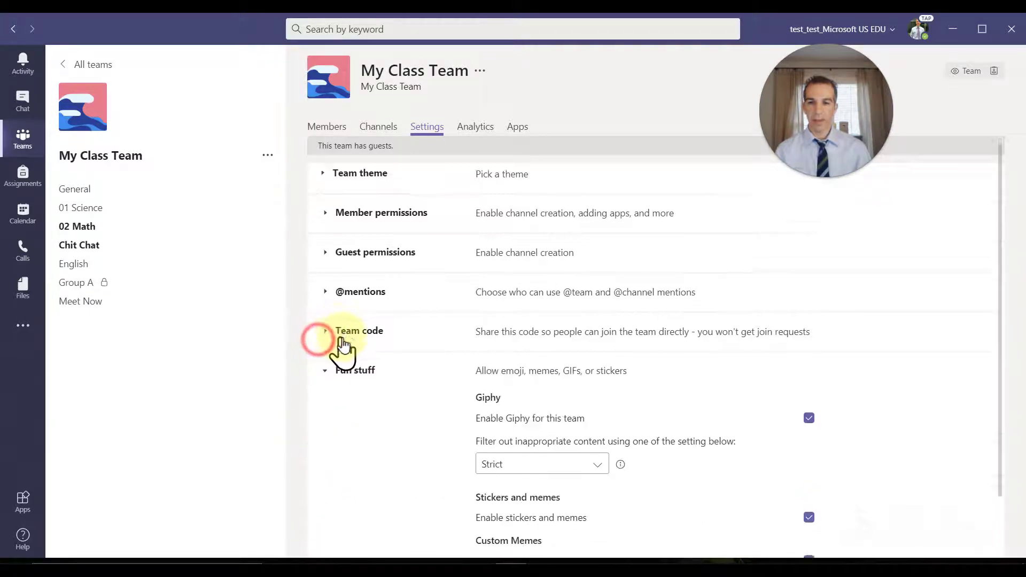
Switch Giphy and stickers and memes off and back on, leaving meme uploads off and the Giphy content filter at Strict
scroll(350, 347, "down", 2)
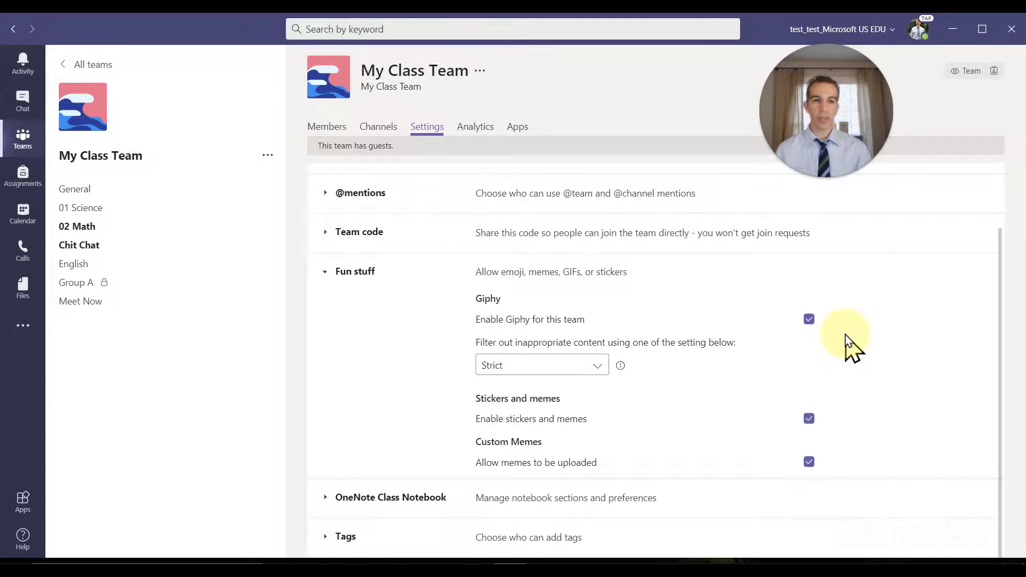
left_click(809, 320)
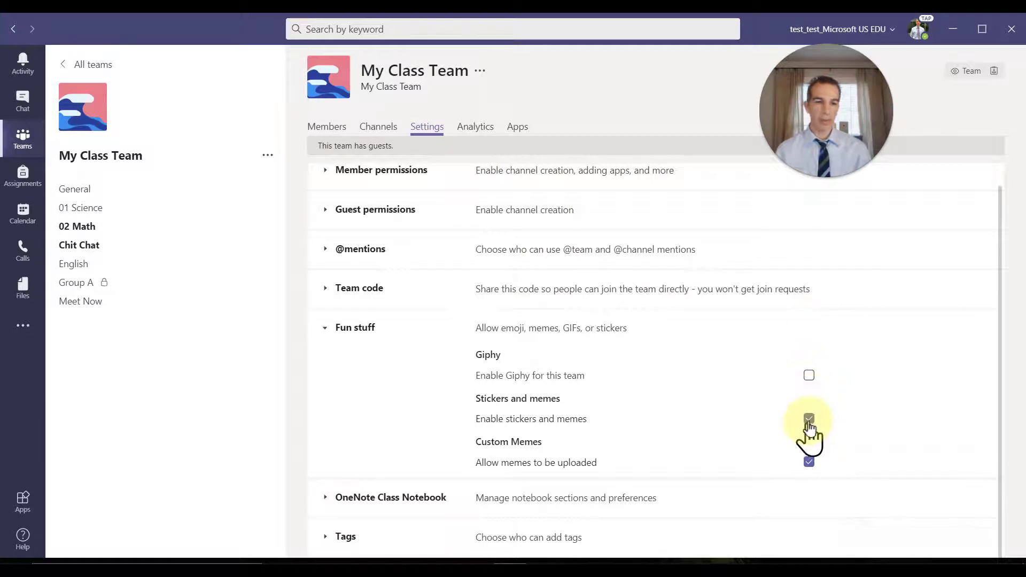
left_click(808, 419)
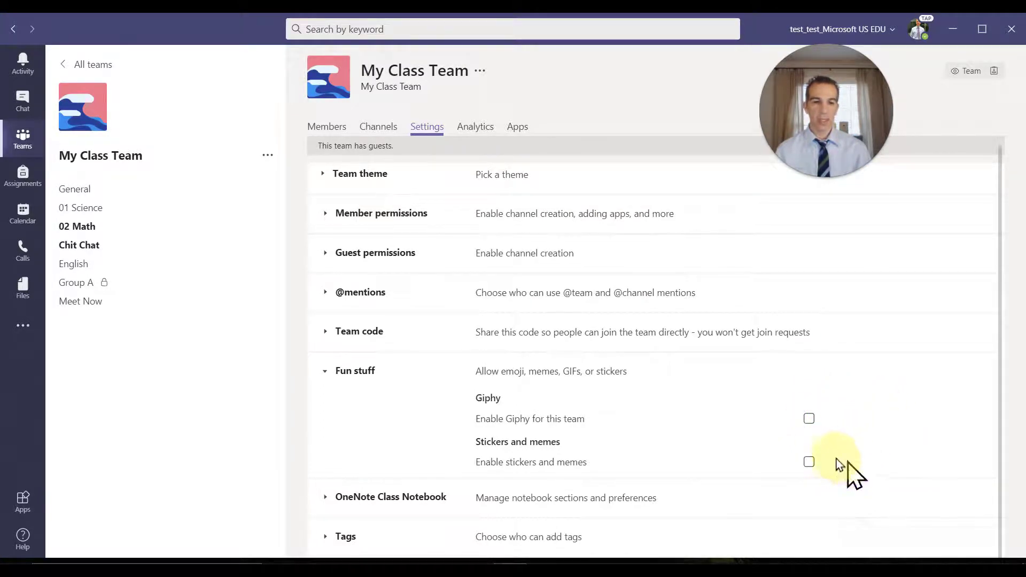
left_click(810, 462)
left_click(809, 375)
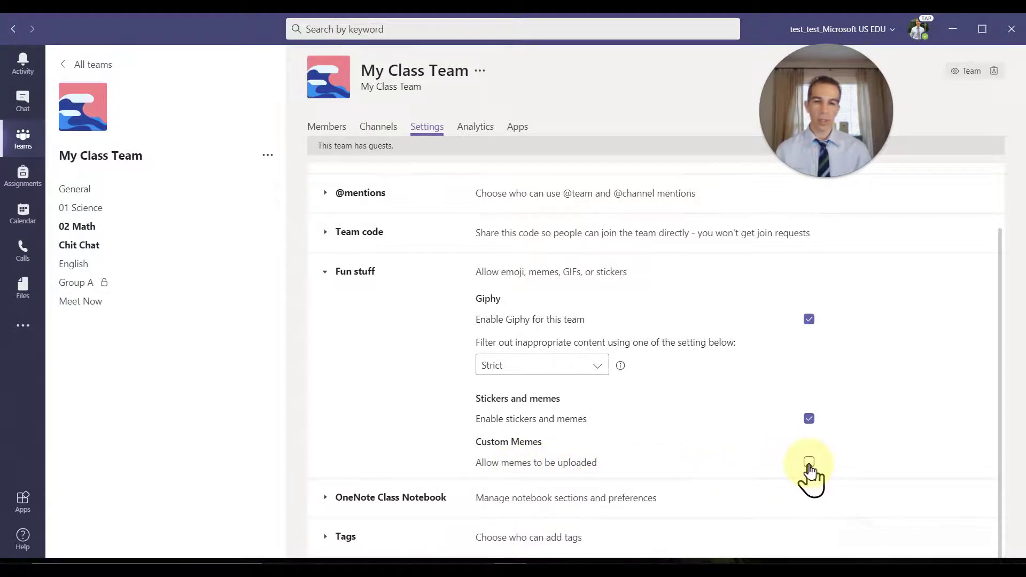
left_click(589, 368)
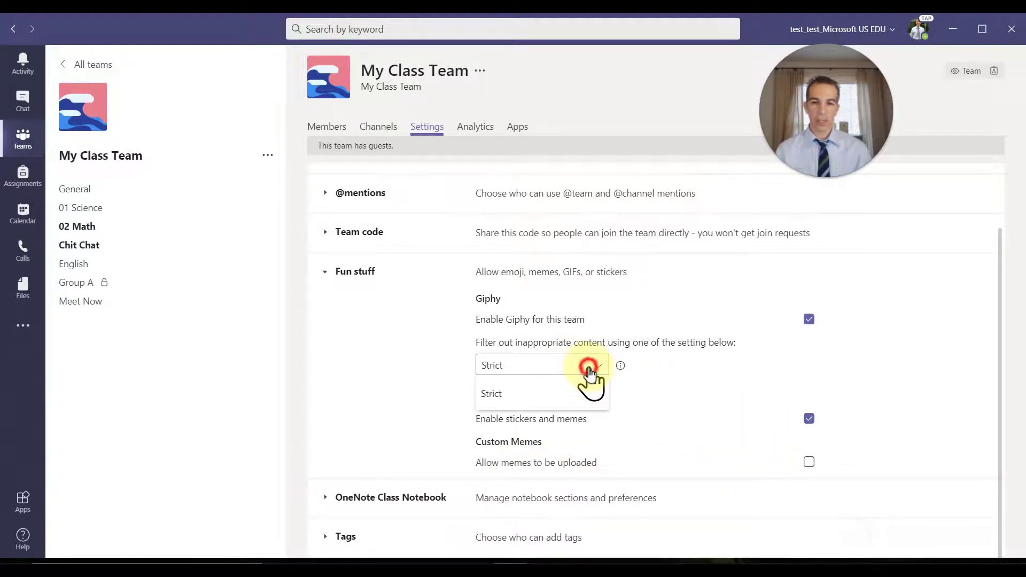
left_click(588, 368)
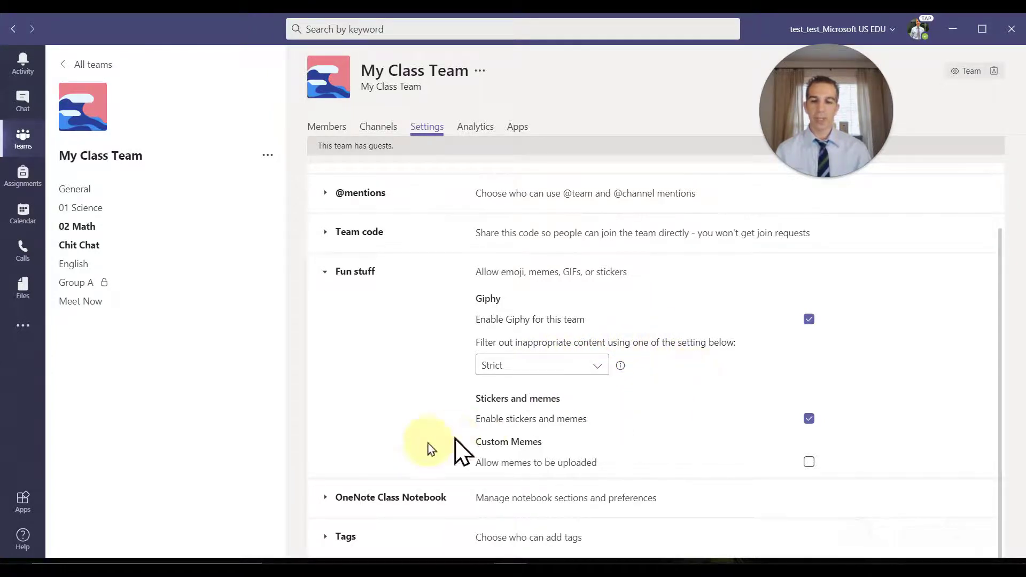
Check the OneNote Class Notebook setting, and switch who can add tags to All members and back to Owners only
left_click(326, 498)
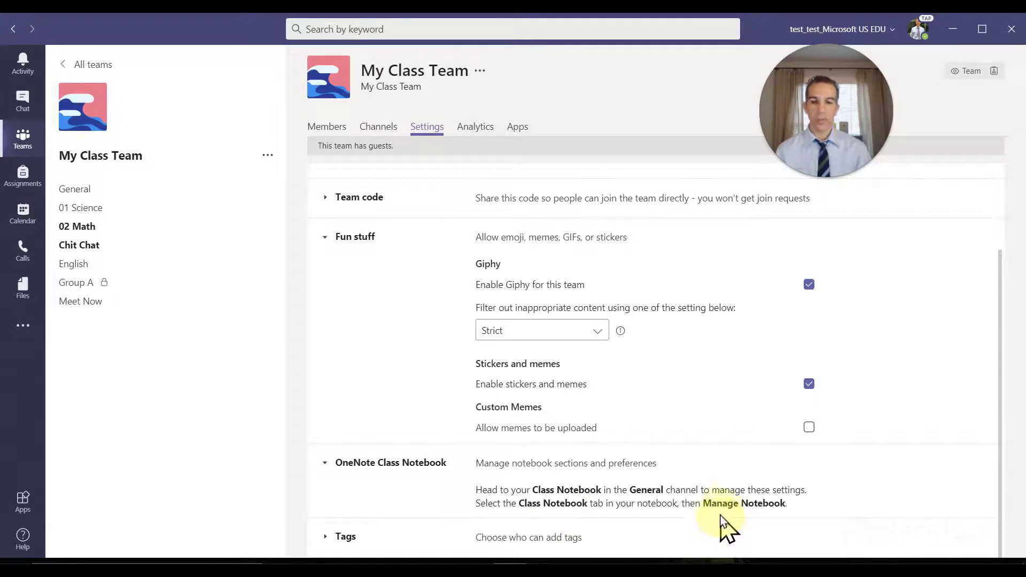
left_click(326, 464)
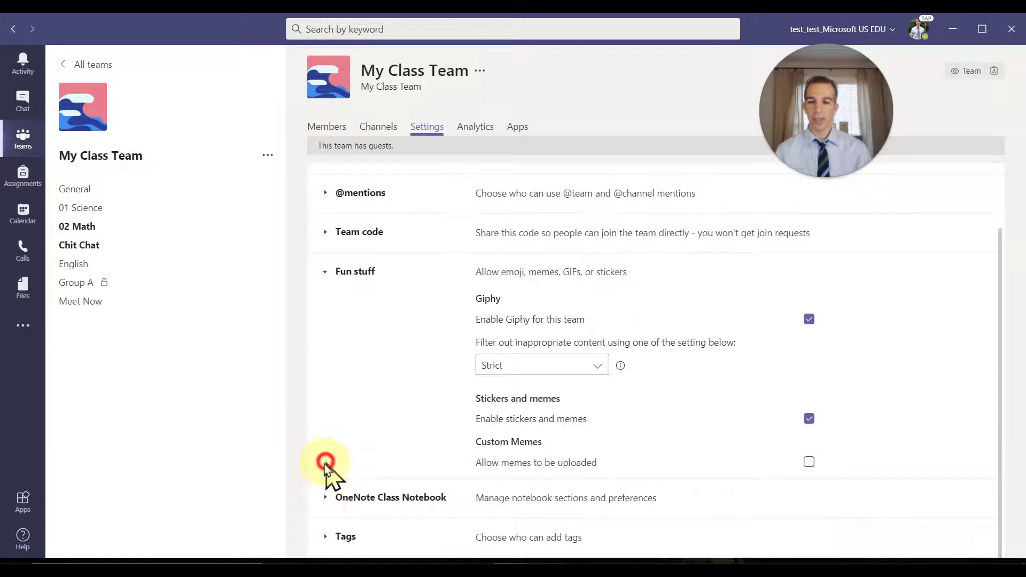
left_click(329, 533)
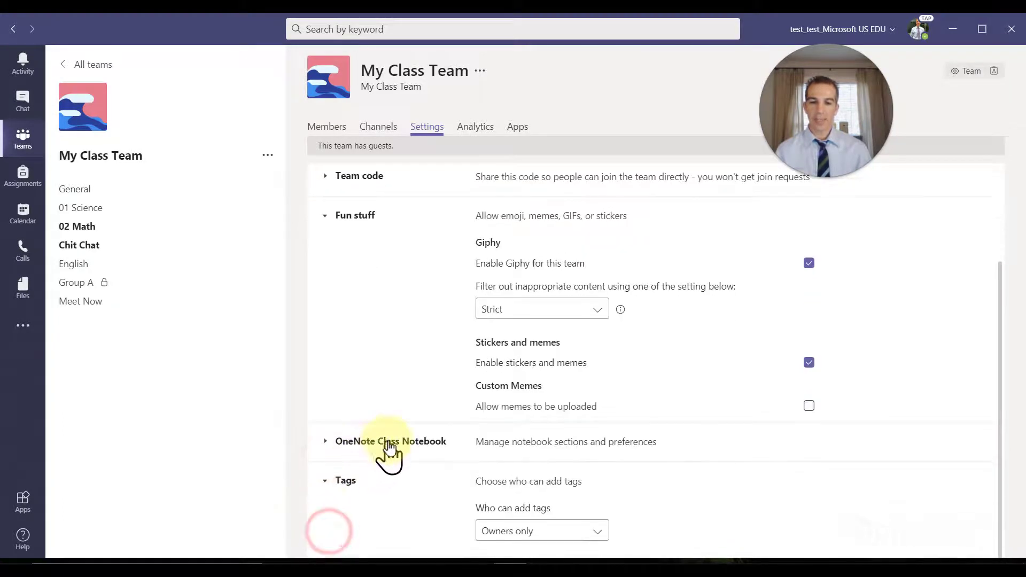
left_click(599, 534)
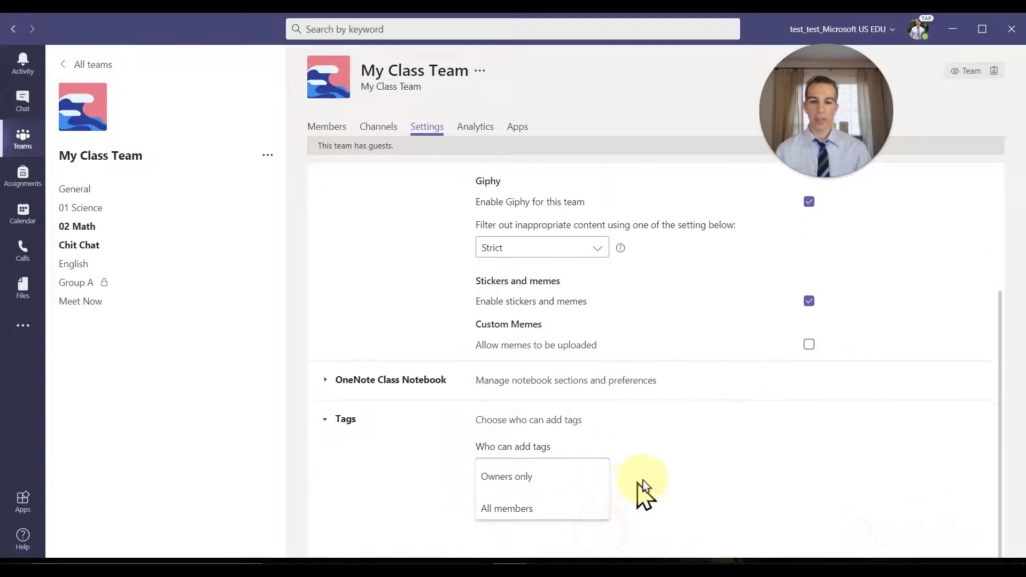
left_click(553, 509)
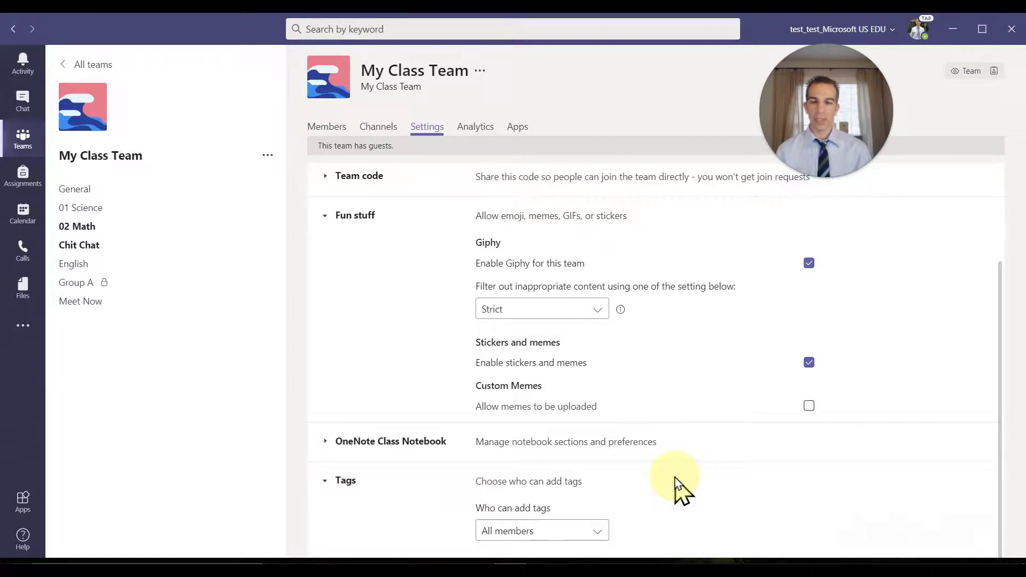
left_click(573, 534)
left_click(539, 477)
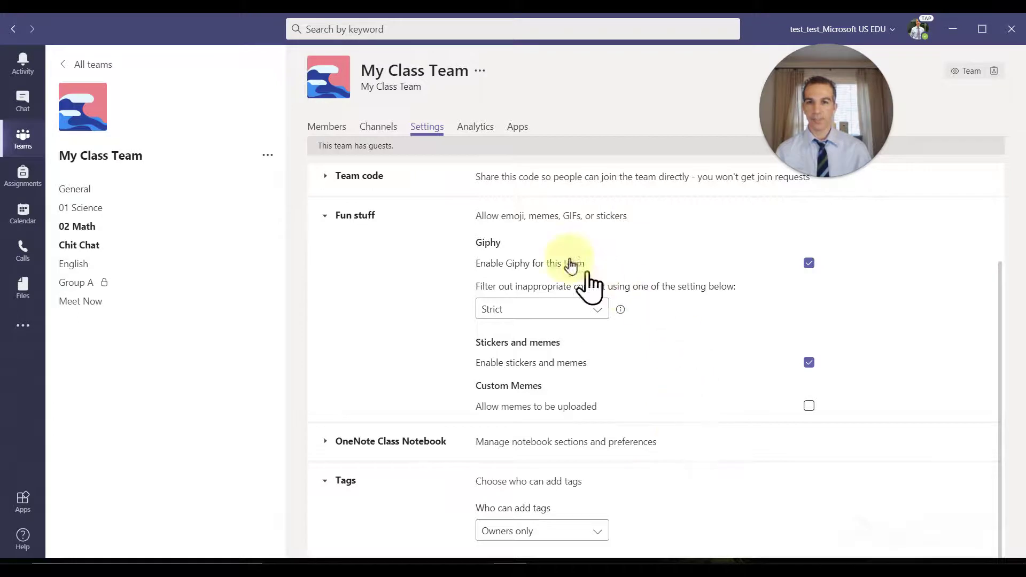
View My Class Team's analytics for all channels over the last 30 days
left_click(475, 131)
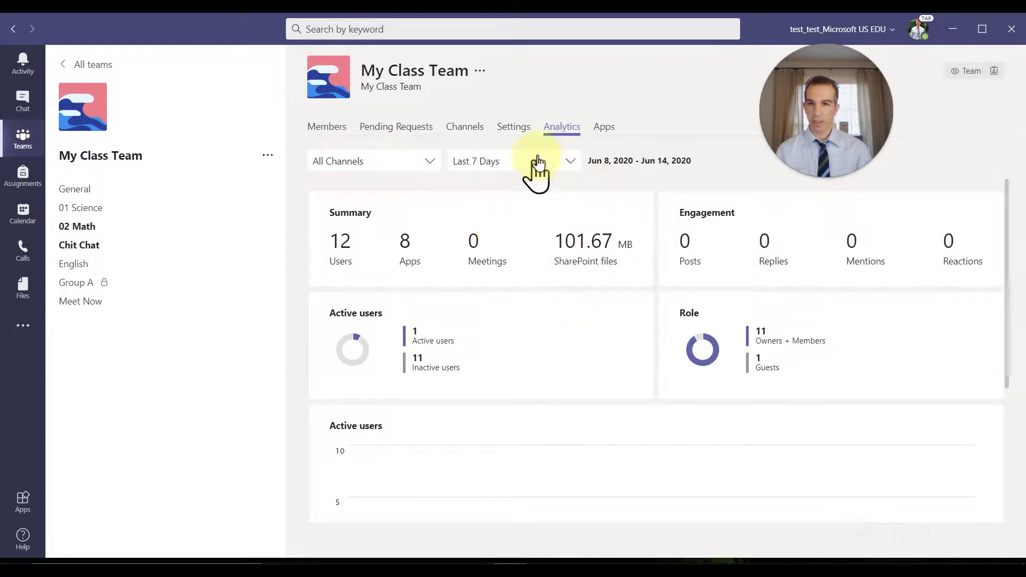
left_click(568, 160)
left_click(537, 223)
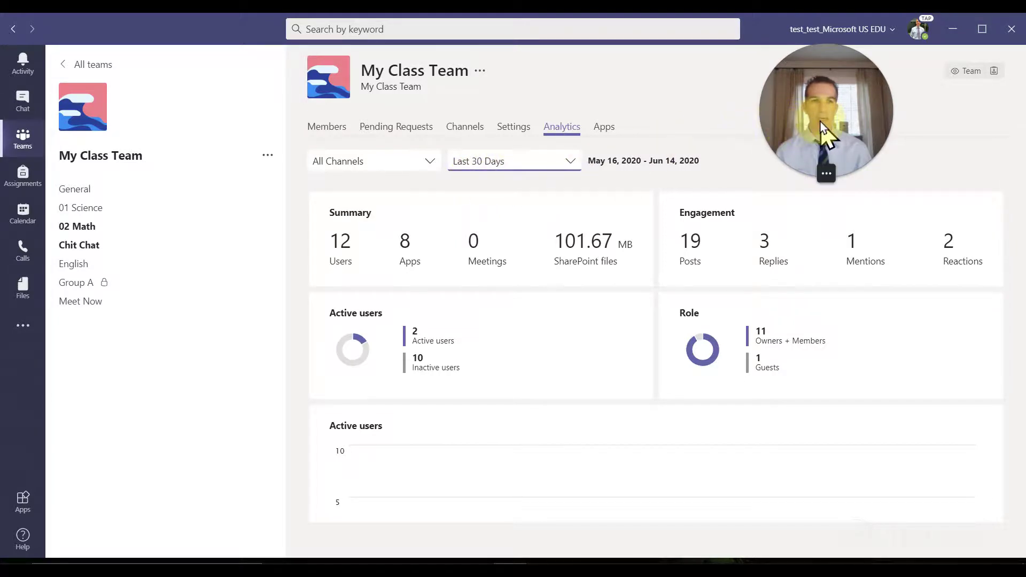
left_click_drag(820, 120, 212, 158)
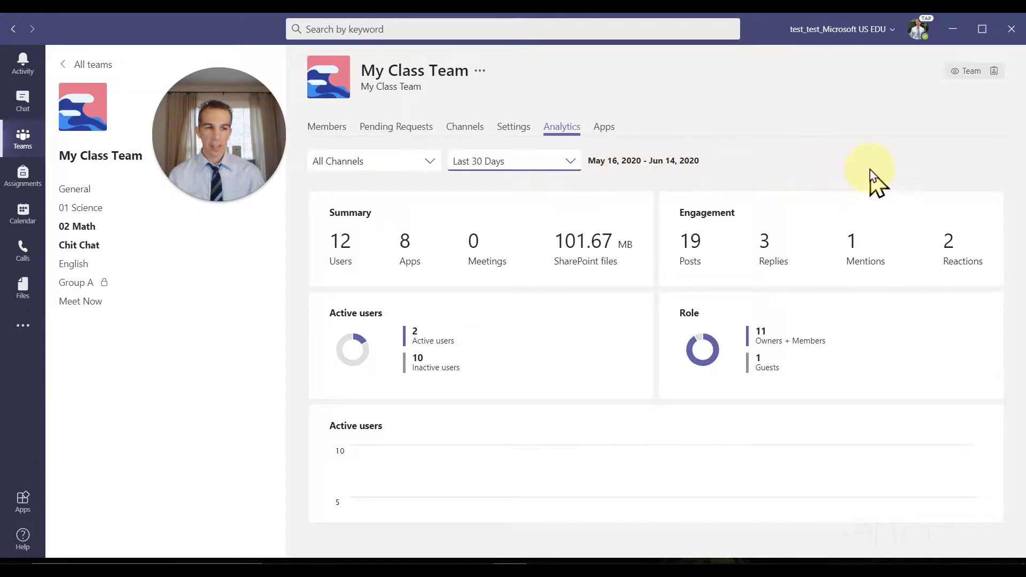
Review My Class Team's analytics charts for all channels, including meetings and engagement, and show the analytics for the General channel only
scroll(744, 424, "down", 5)
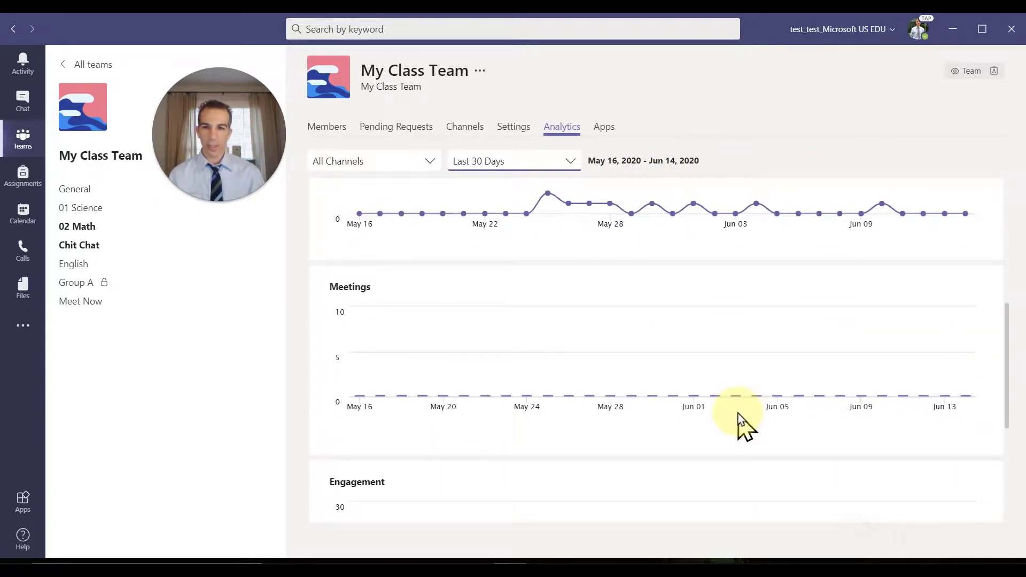
scroll(716, 369, "down", 4)
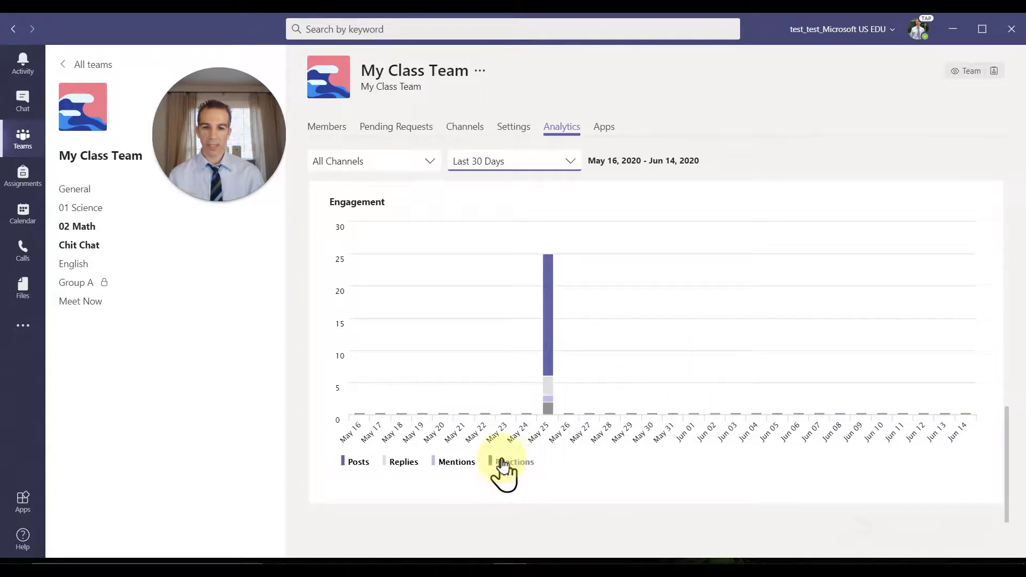
scroll(529, 356, "up", 6)
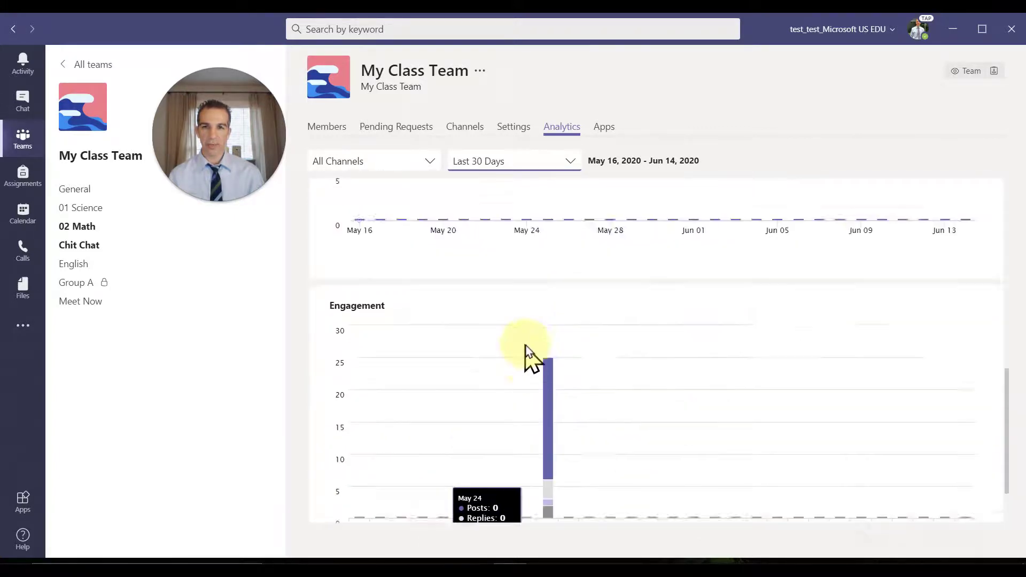
scroll(531, 356, "up", 3)
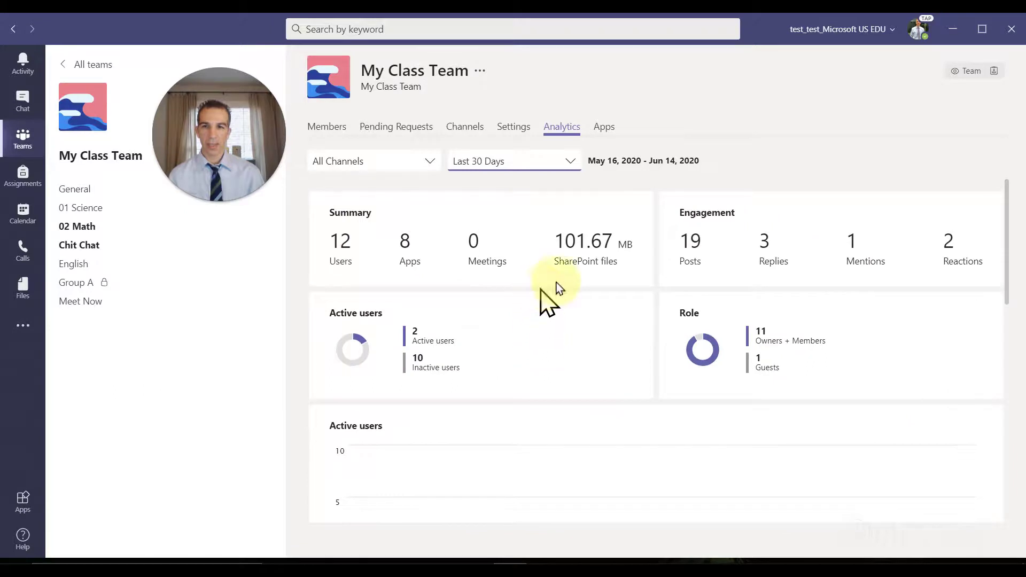
left_click(428, 162)
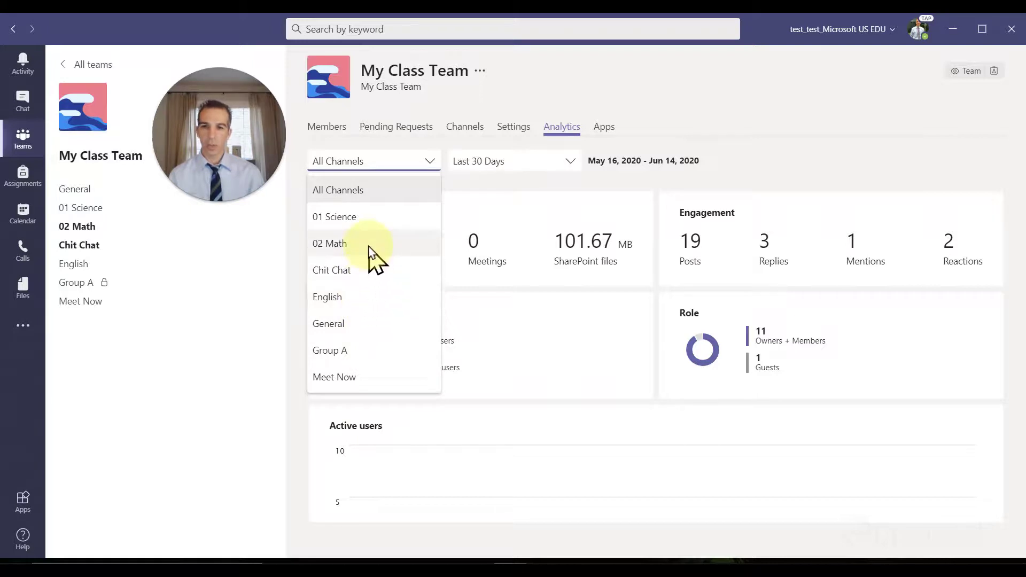
left_click(377, 324)
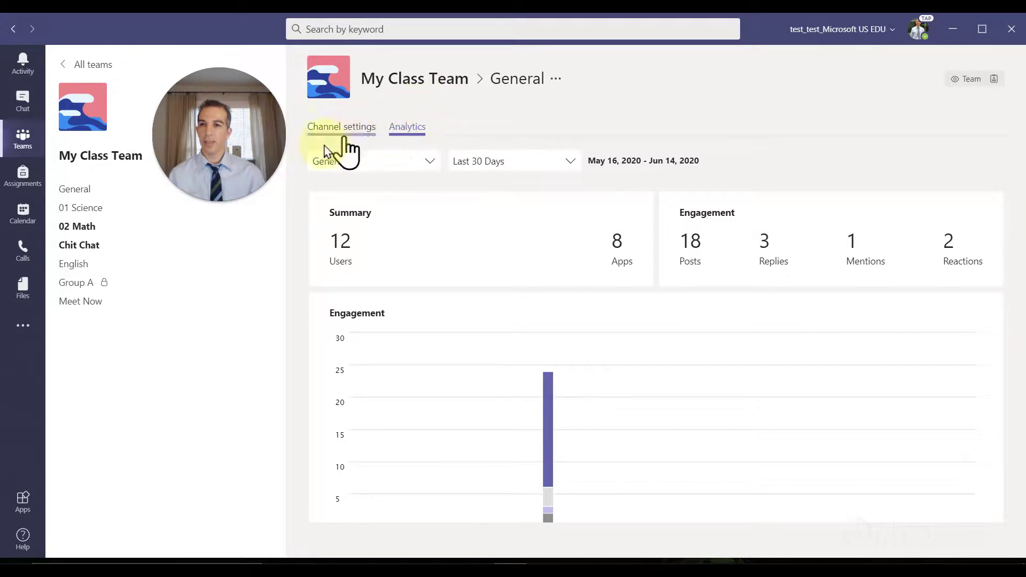
Return to managing My Class Team and view the list of apps added to the team
left_click(267, 155)
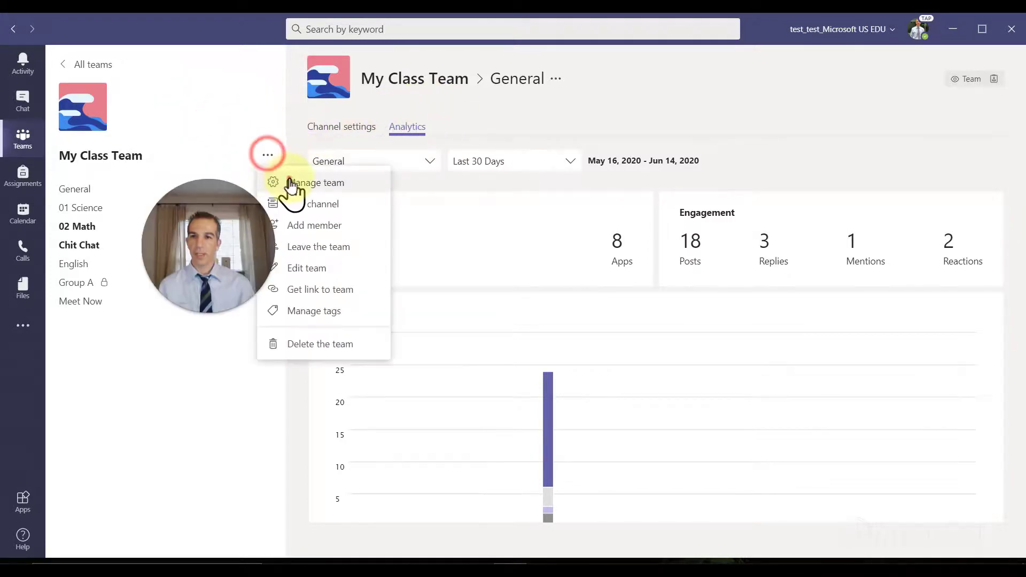
left_click(291, 183)
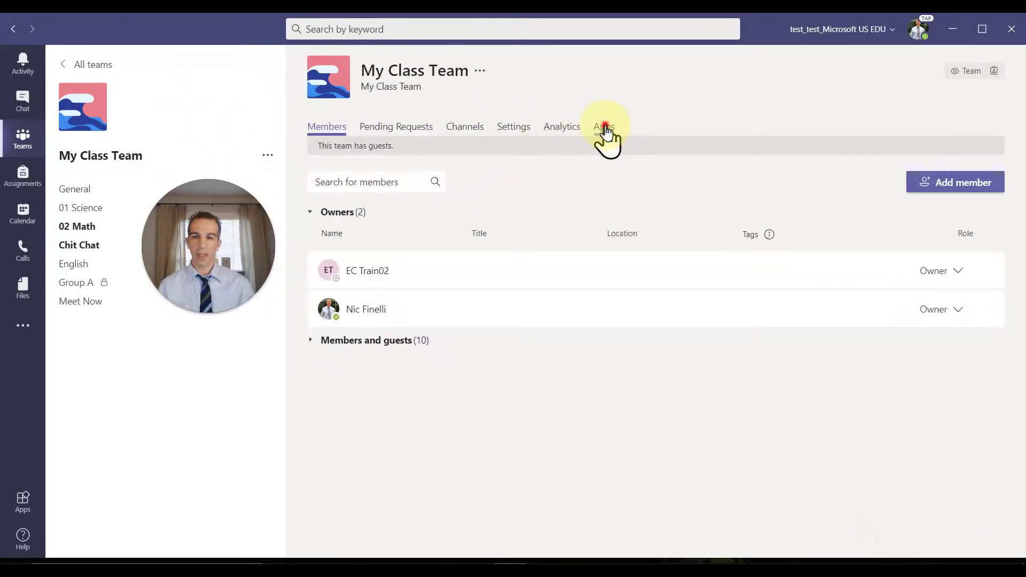
left_click(604, 129)
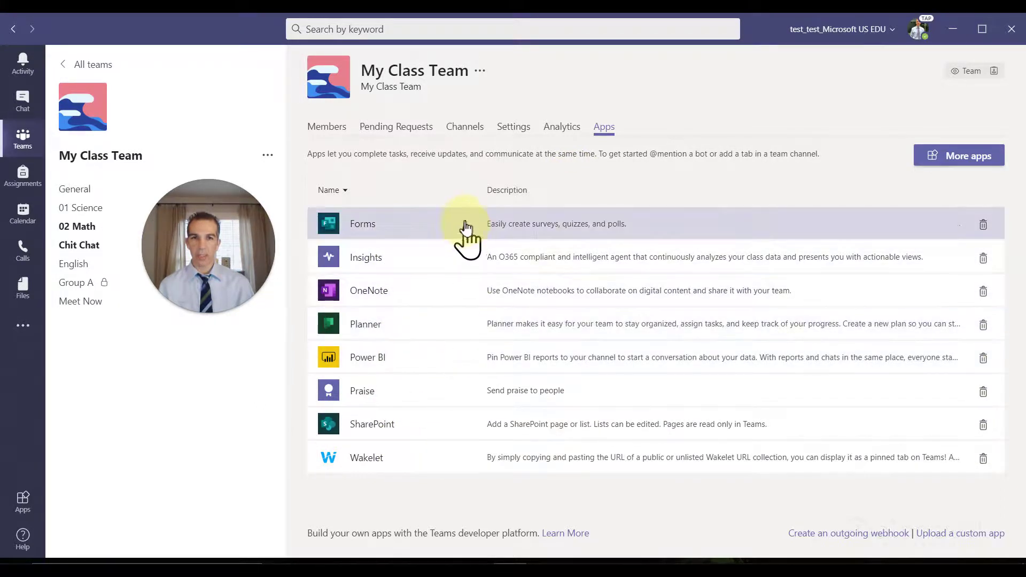
Open the catalogue of more apps and browse the apps available to add, down to Quizlet
left_click(920, 161)
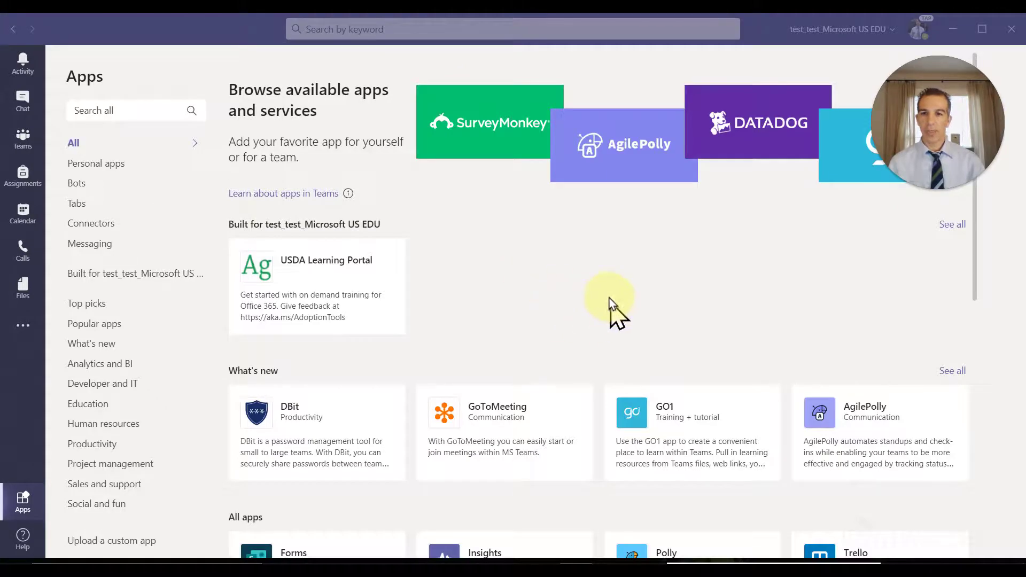
scroll(632, 283, "down", 3)
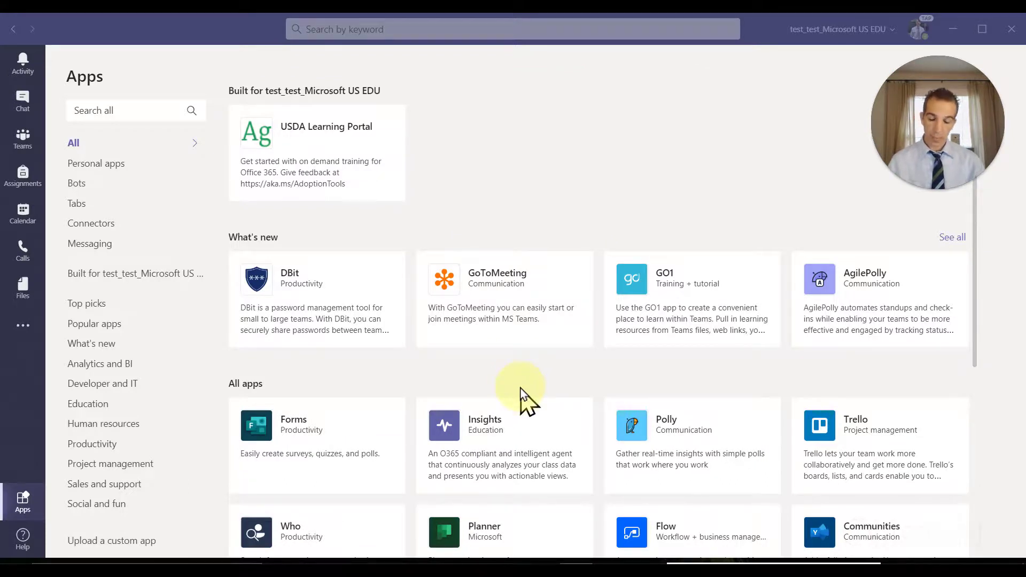
scroll(522, 395, "down", 3)
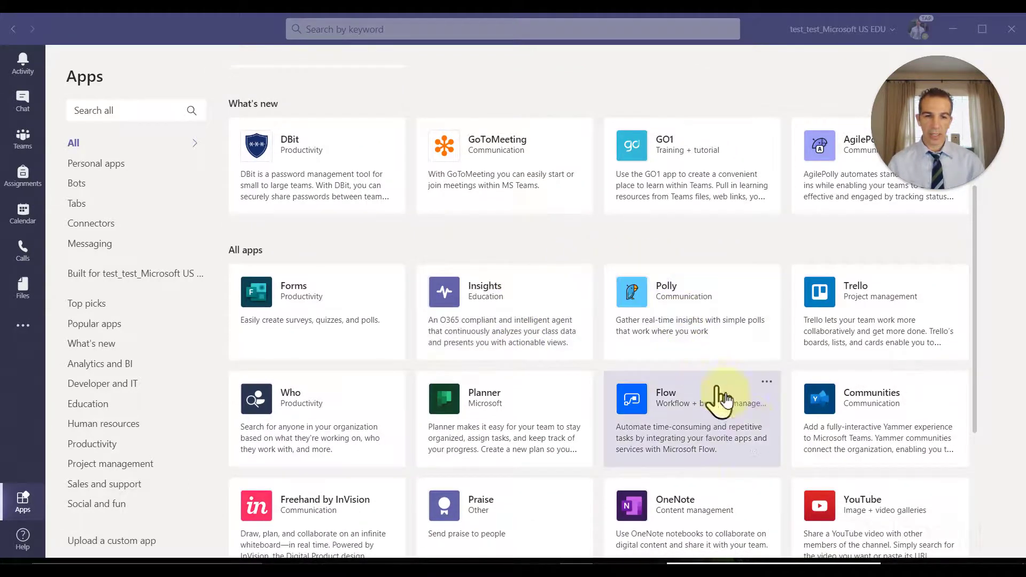
scroll(740, 422, "down", 3)
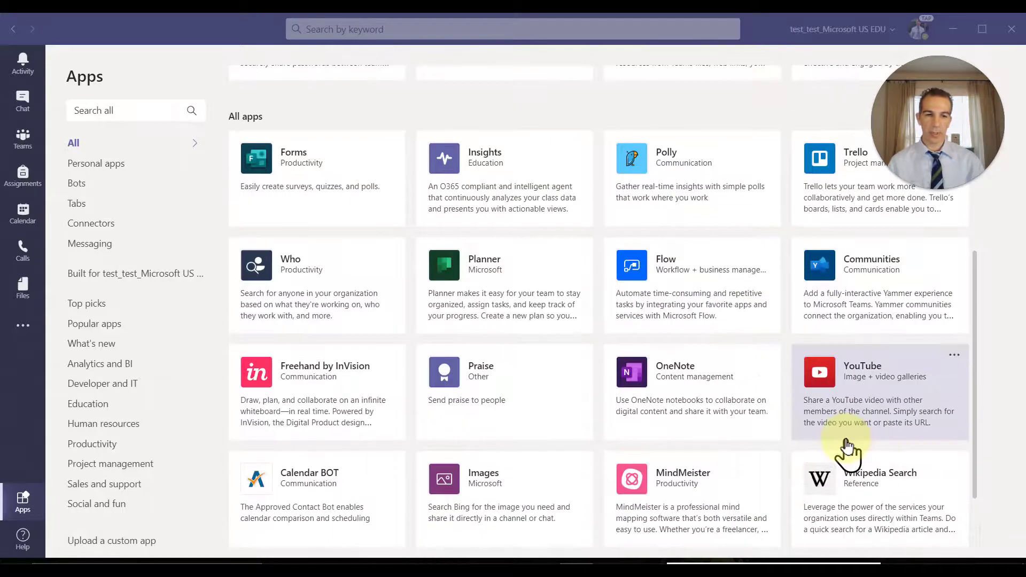
scroll(695, 438, "down", 1)
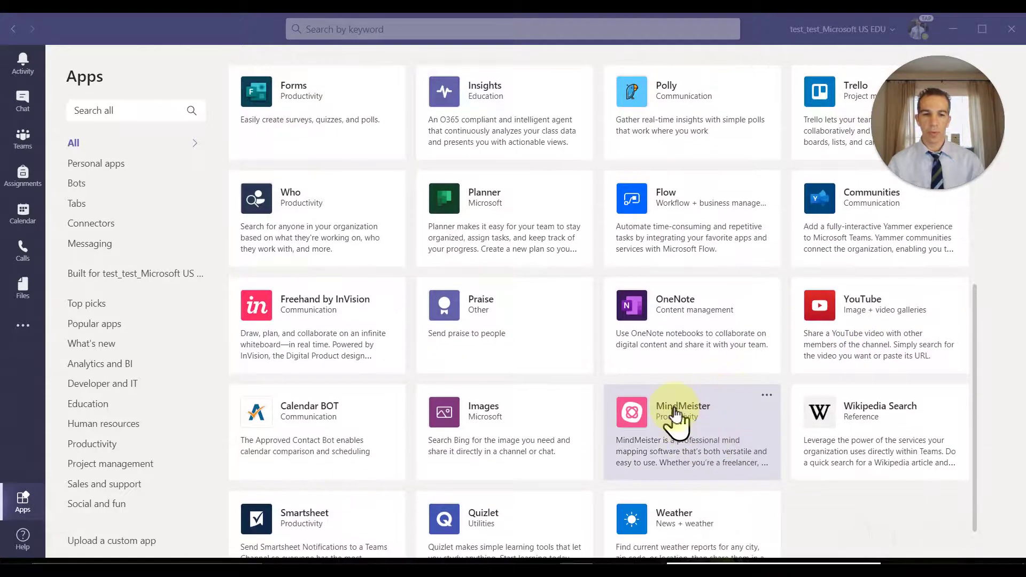
scroll(718, 423, "down", 2)
scroll(721, 415, "down", 1)
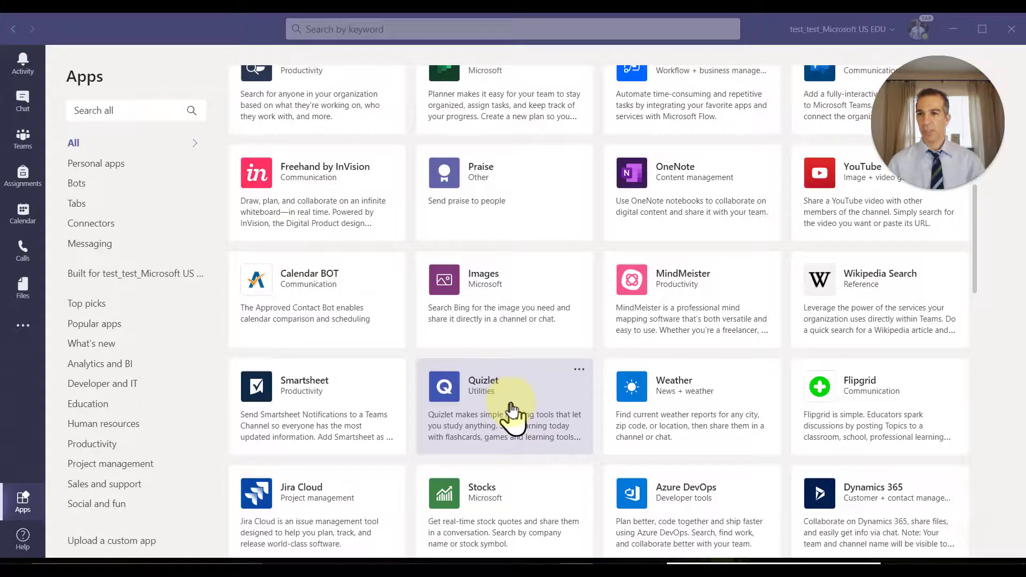
Open the Quizlet app from the catalogue, search it for "spanish" and look through the study sets
left_click(511, 414)
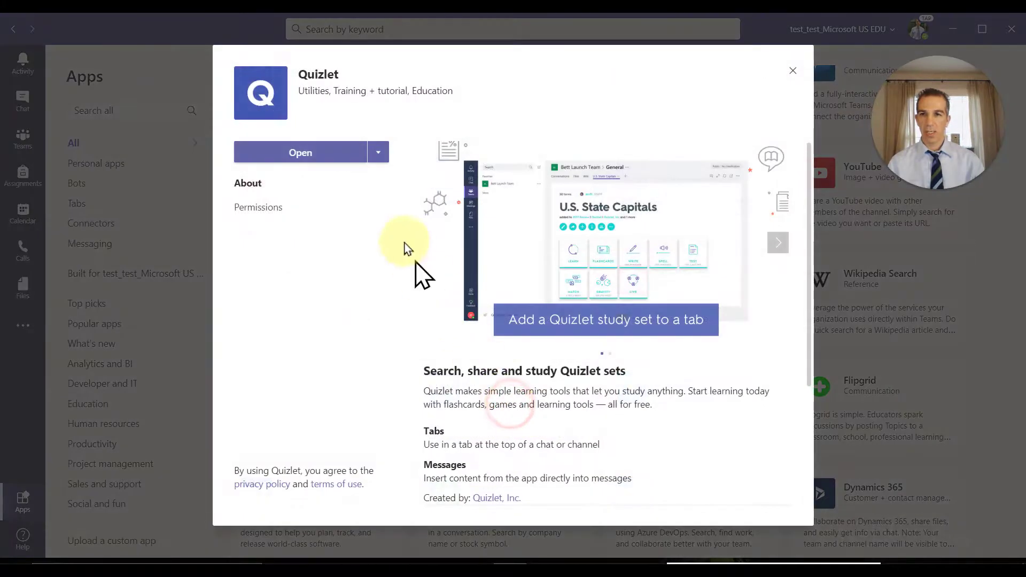
left_click(302, 155)
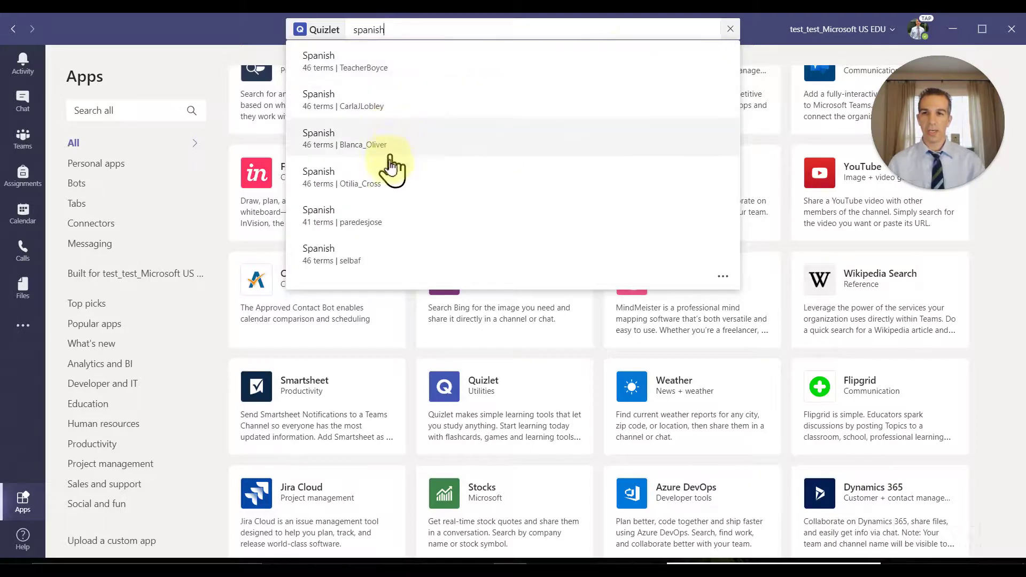
scroll(392, 168, "down", 10)
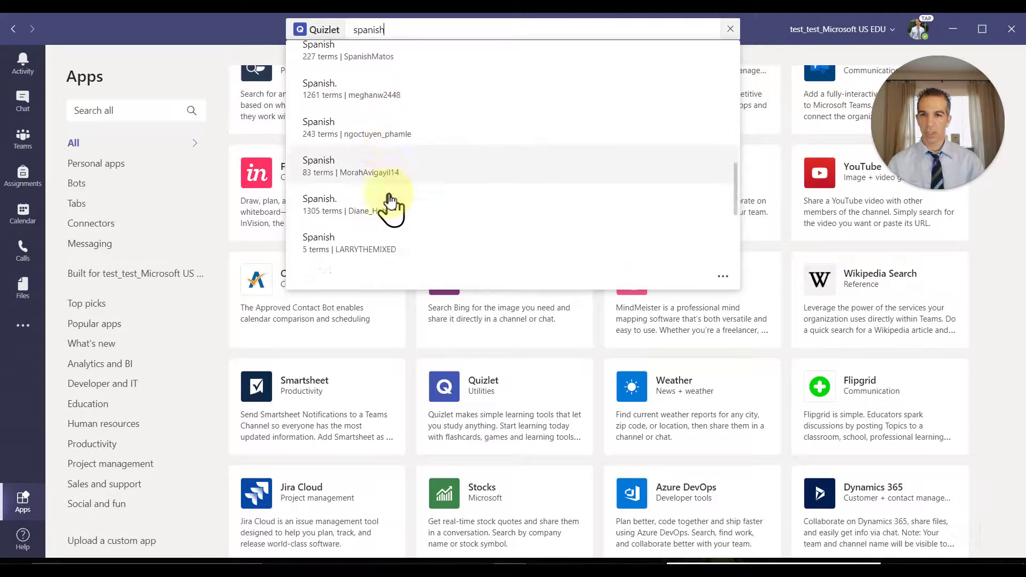
scroll(390, 207, "down", 3)
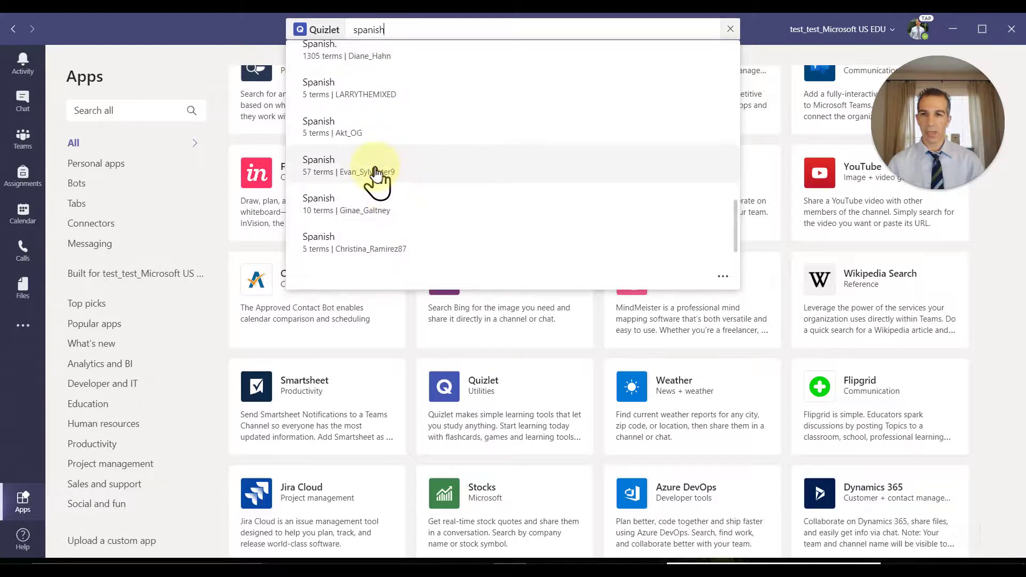
View the flashcards of the 57-term Spanish set on the Quizlet website, return to Teams and cancel the Quizlet search
left_click(367, 171)
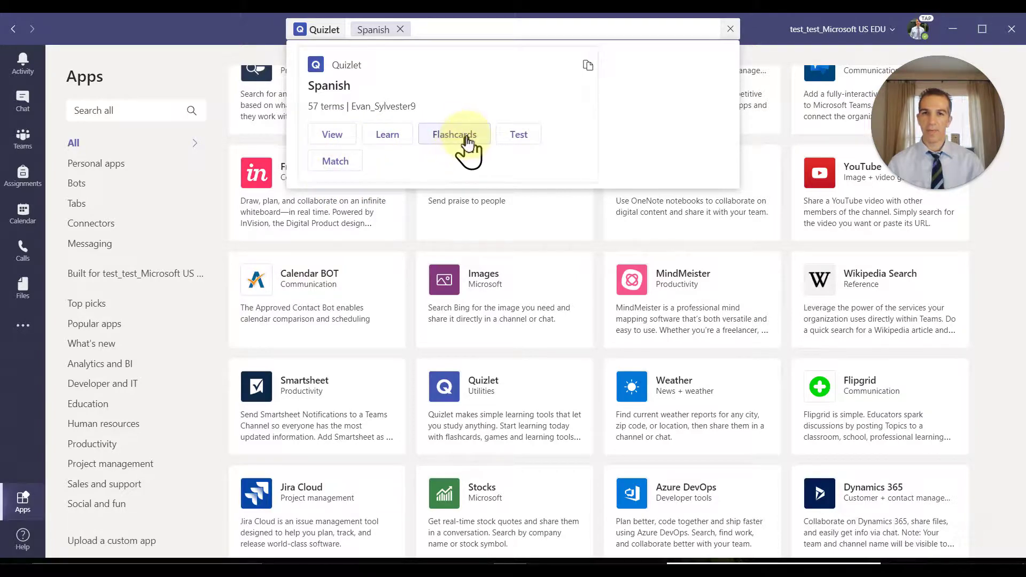
left_click(467, 140)
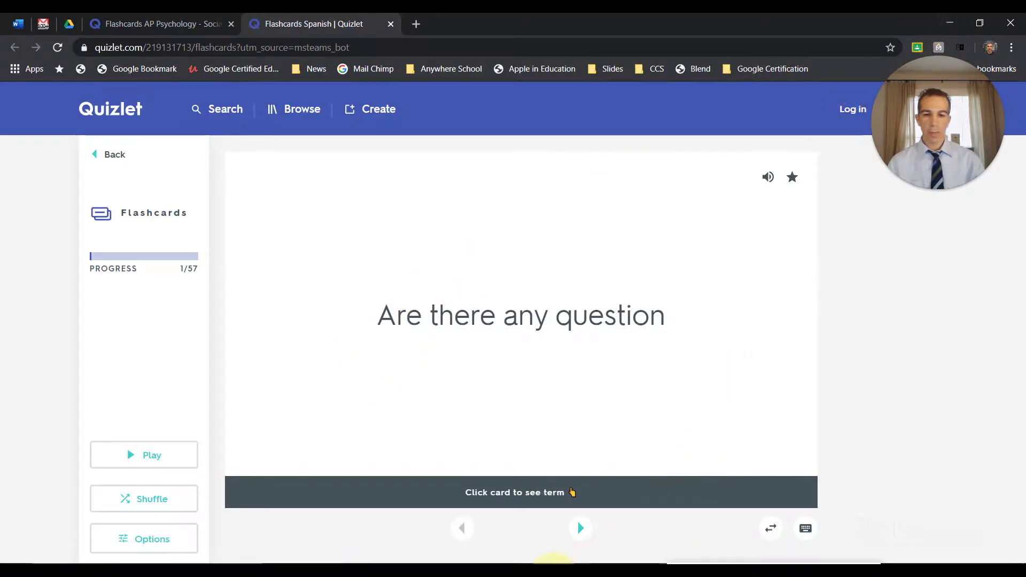
left_click(510, 572)
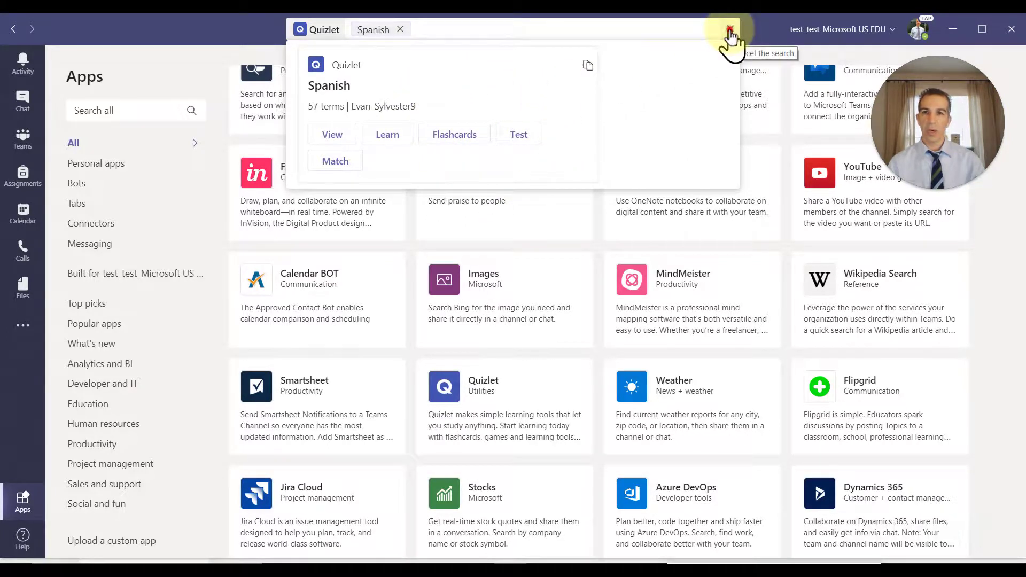
left_click(730, 30)
Add Quizlet to a team, choosing the General channel of My Class Team, and begin setting up its tab
left_click(515, 399)
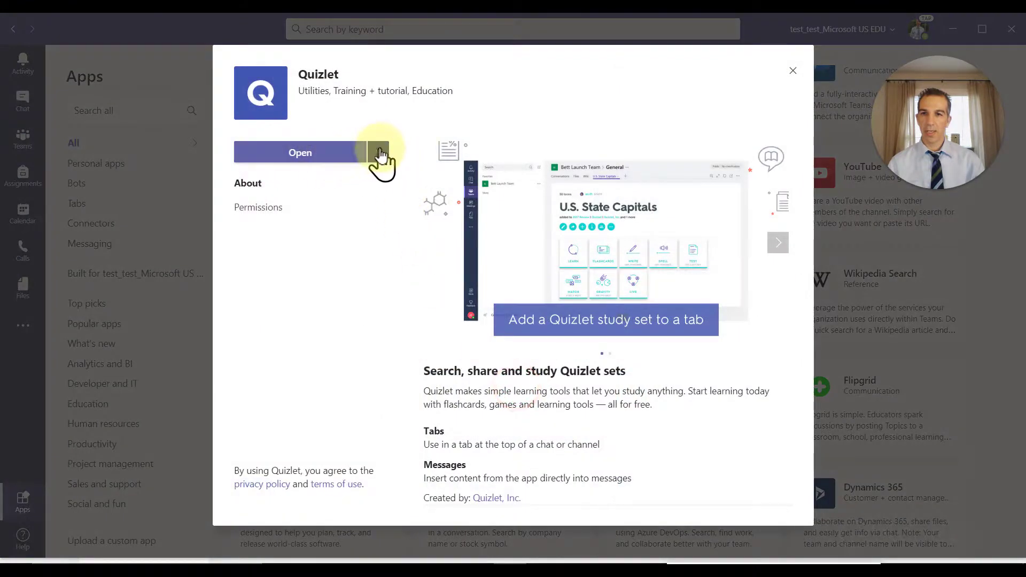
left_click(380, 153)
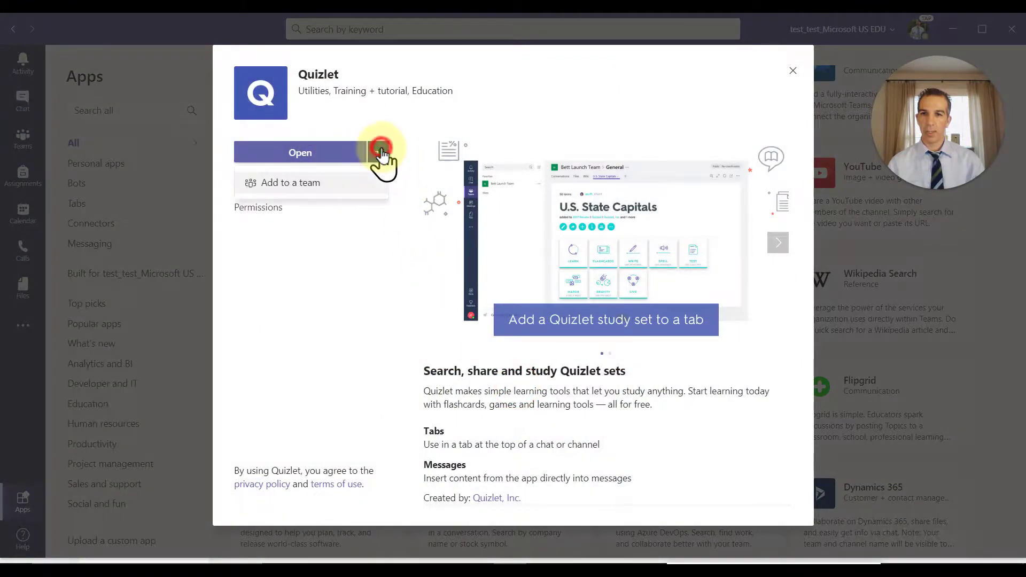
left_click(312, 187)
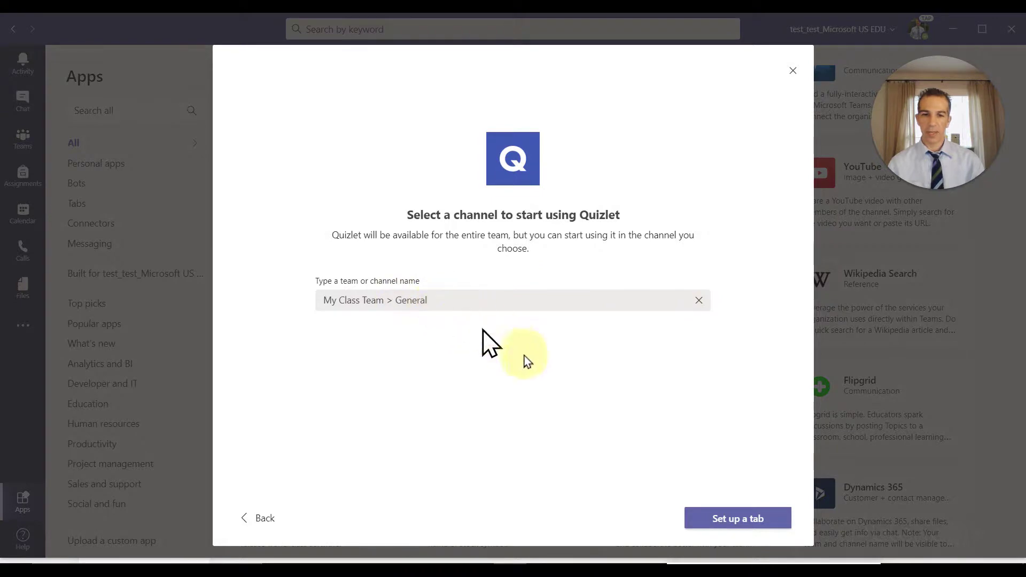
left_click(730, 516)
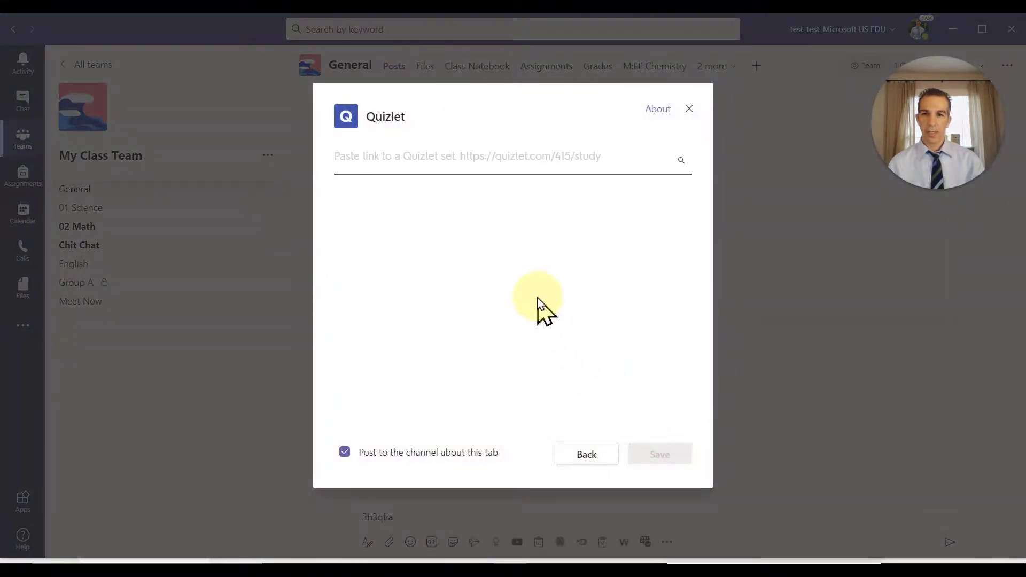
left_click(497, 156)
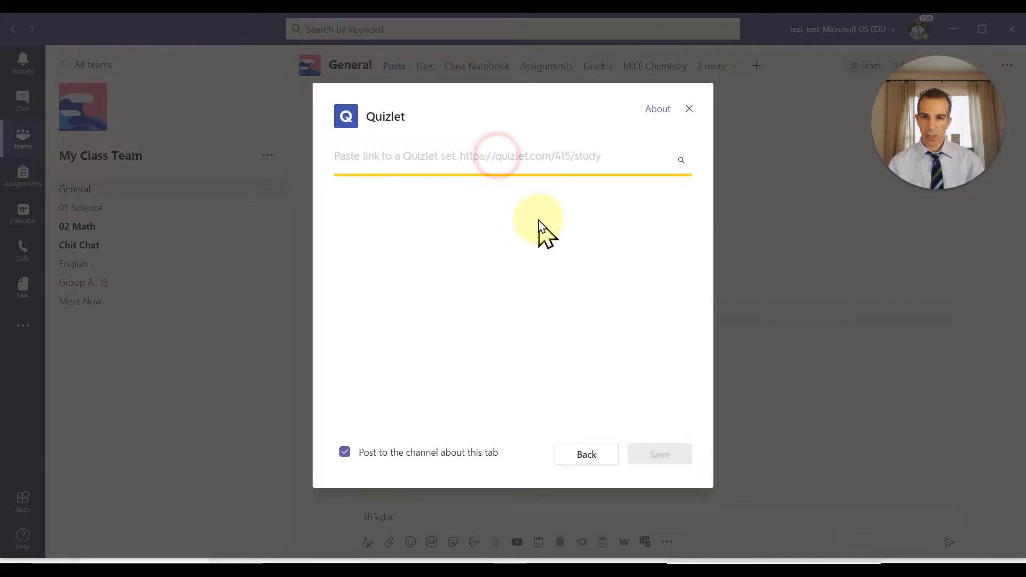
type("https://quizlet.com/192583171")
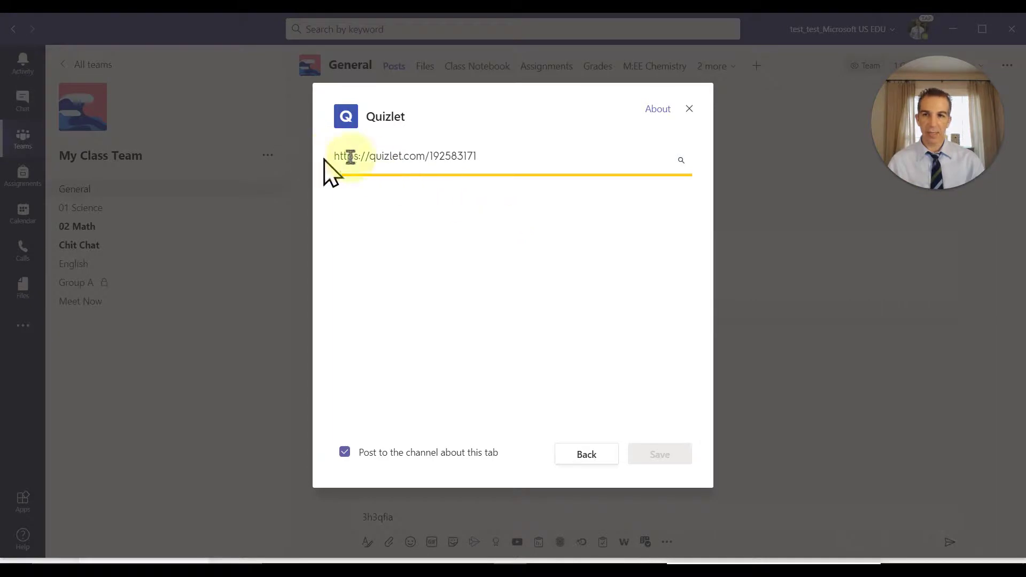
left_click(350, 453)
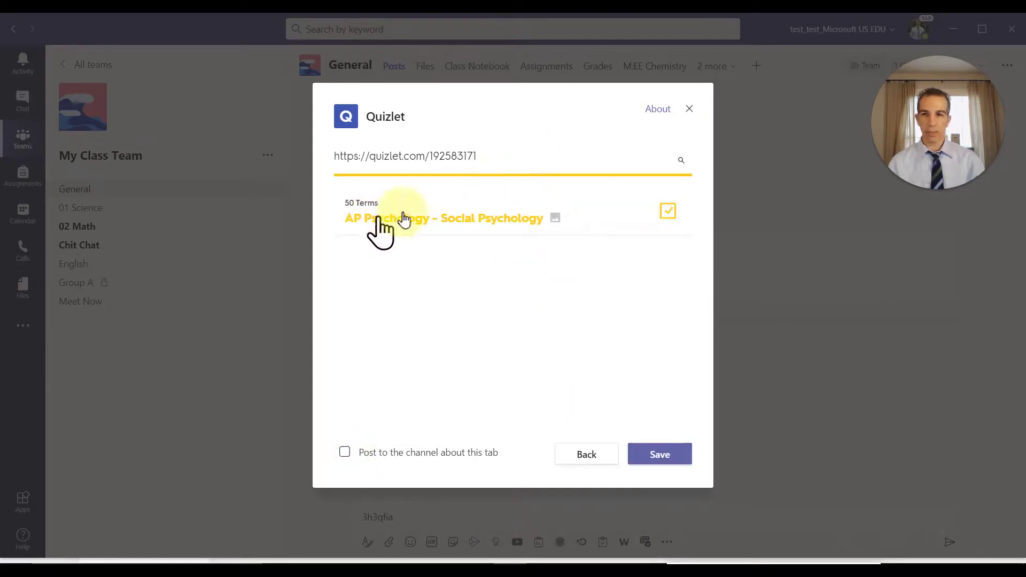
left_click(459, 213)
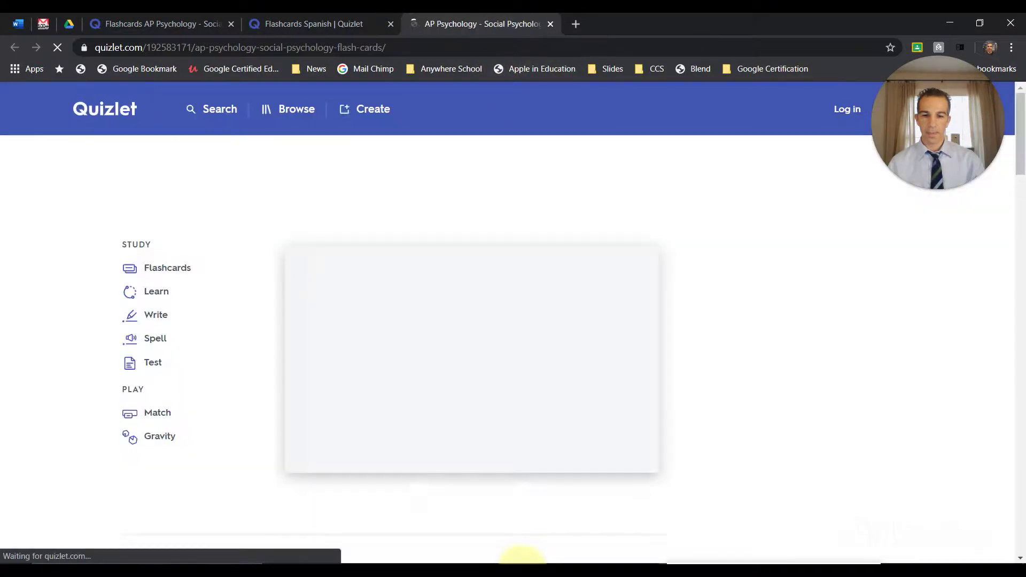
left_click(522, 558)
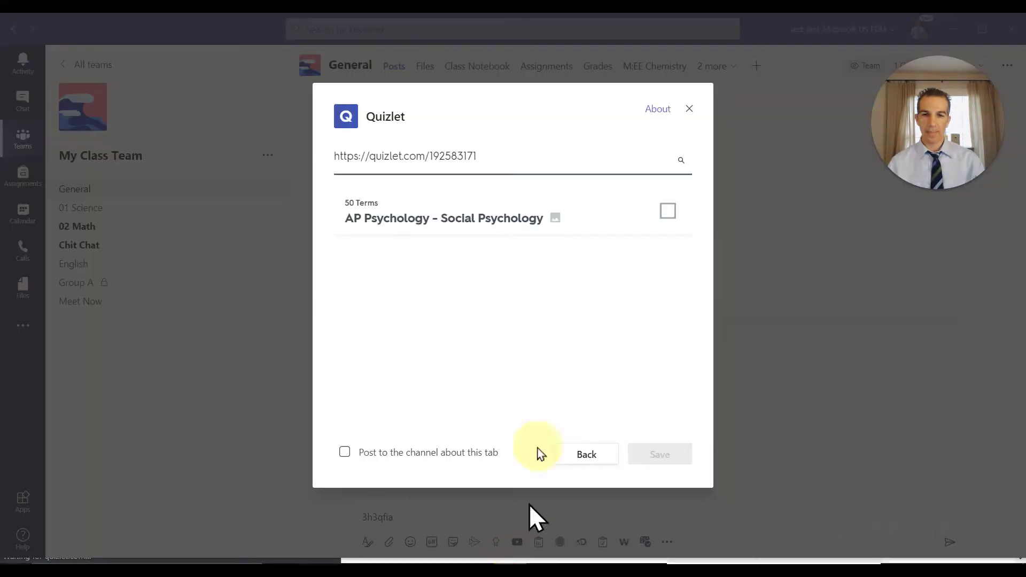
left_click(668, 213)
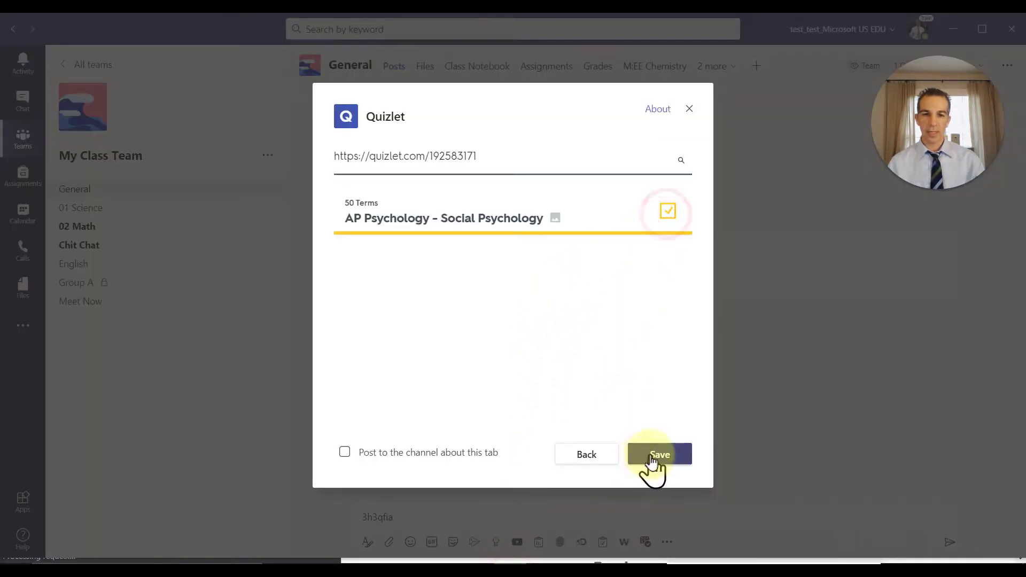
left_click(650, 455)
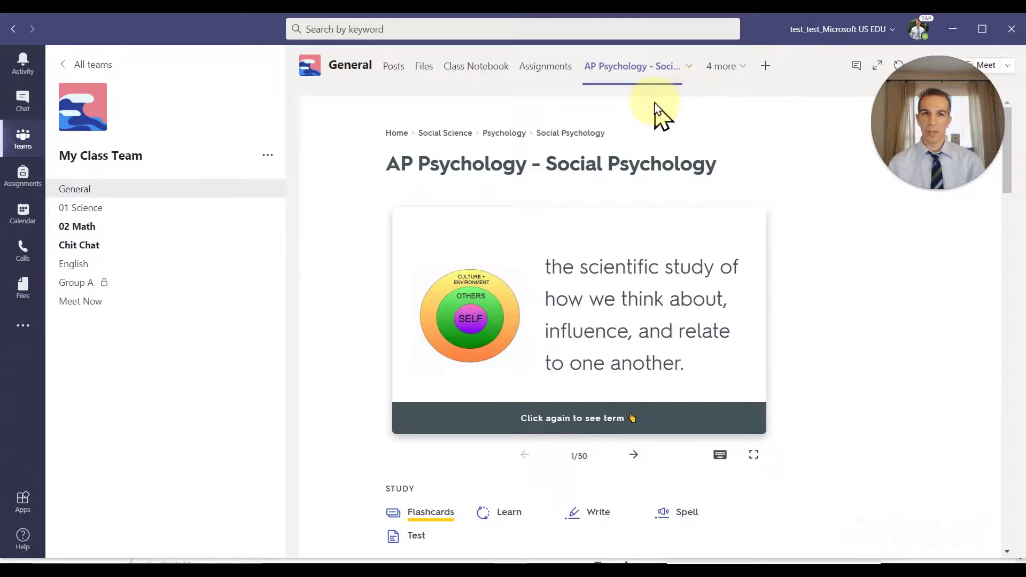
left_click(690, 66)
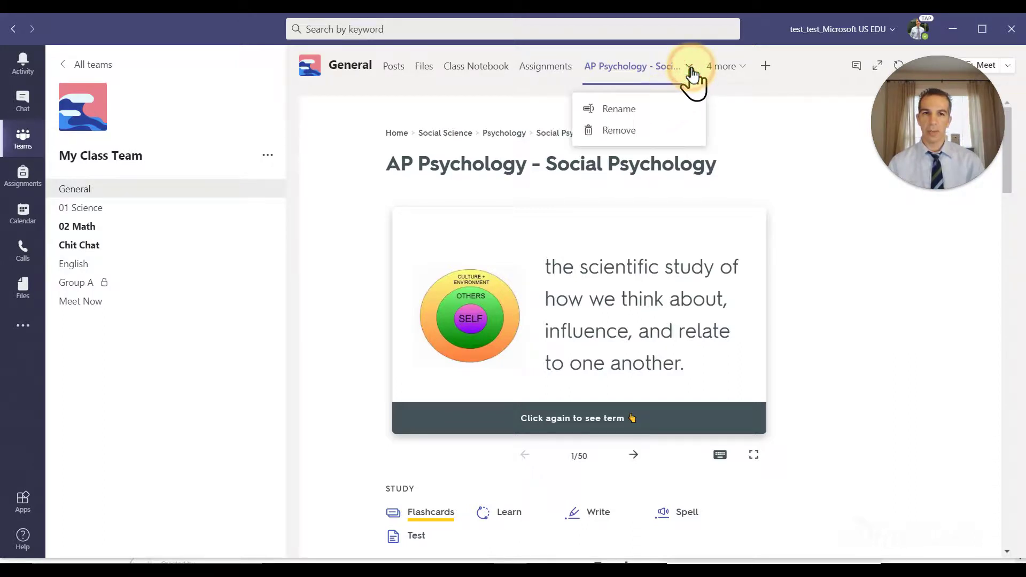
left_click(690, 66)
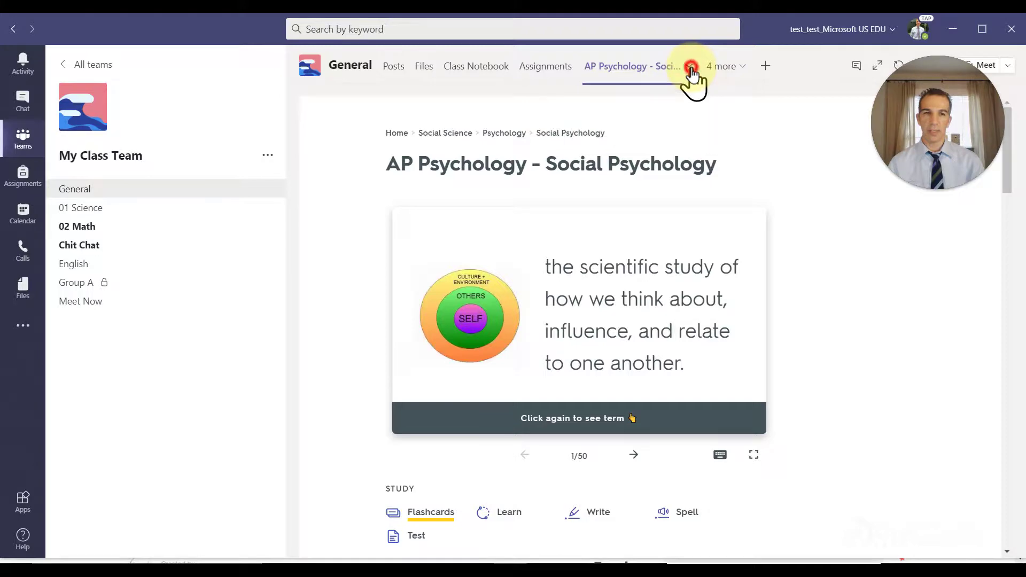
Browse the apps available as new tabs for the General channel, without adding one
left_click(761, 70)
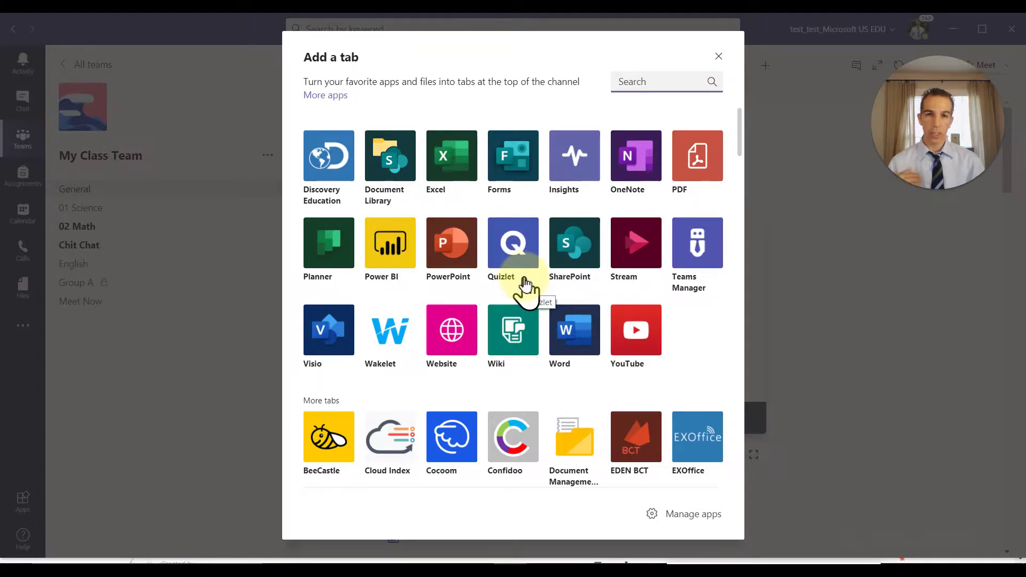
scroll(527, 383, "down", 10)
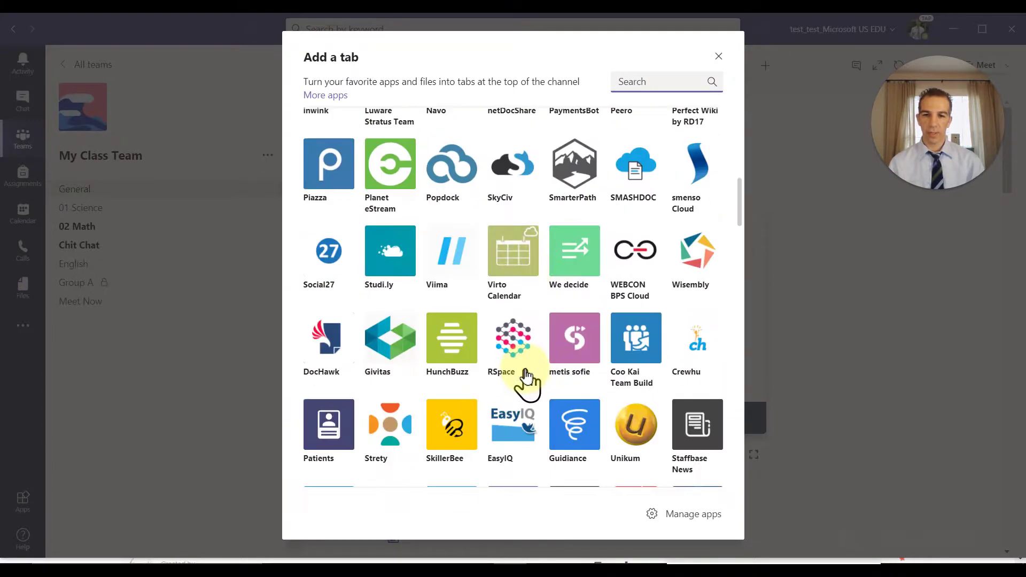
scroll(527, 383, "up", 12)
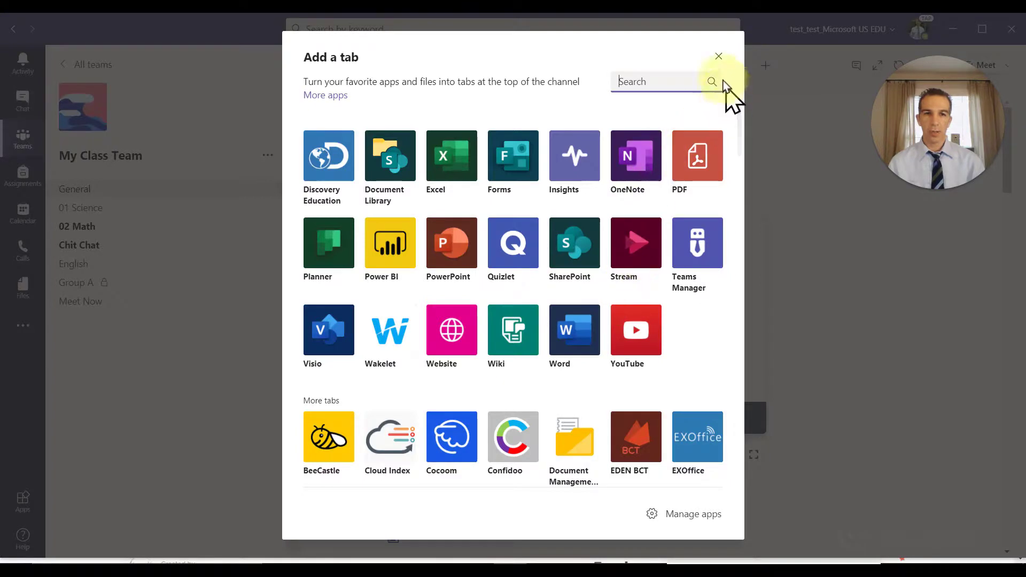
left_click(719, 59)
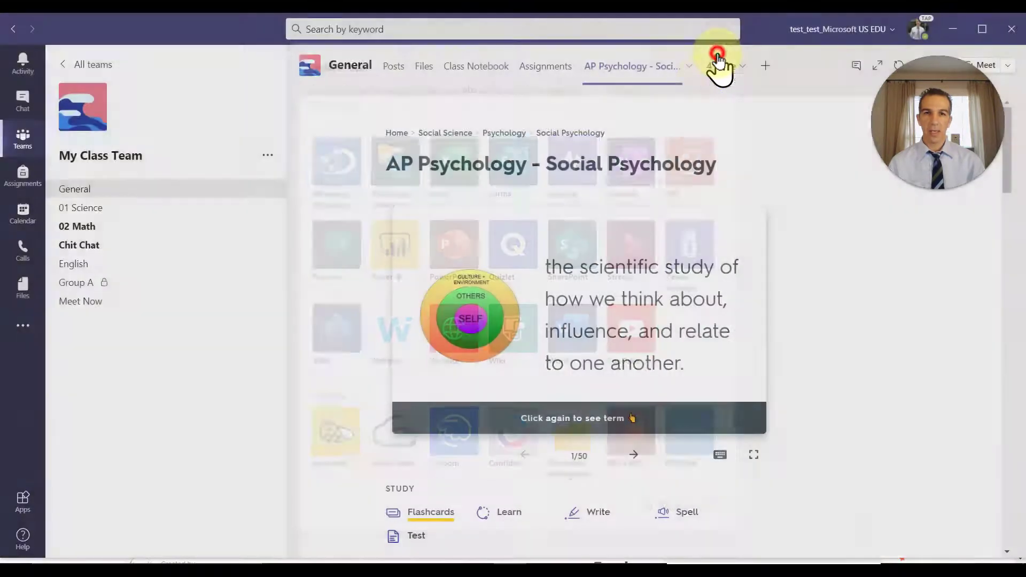
Open the installed apps in My Class Team's management page and go from there to the full app catalogue
left_click(268, 155)
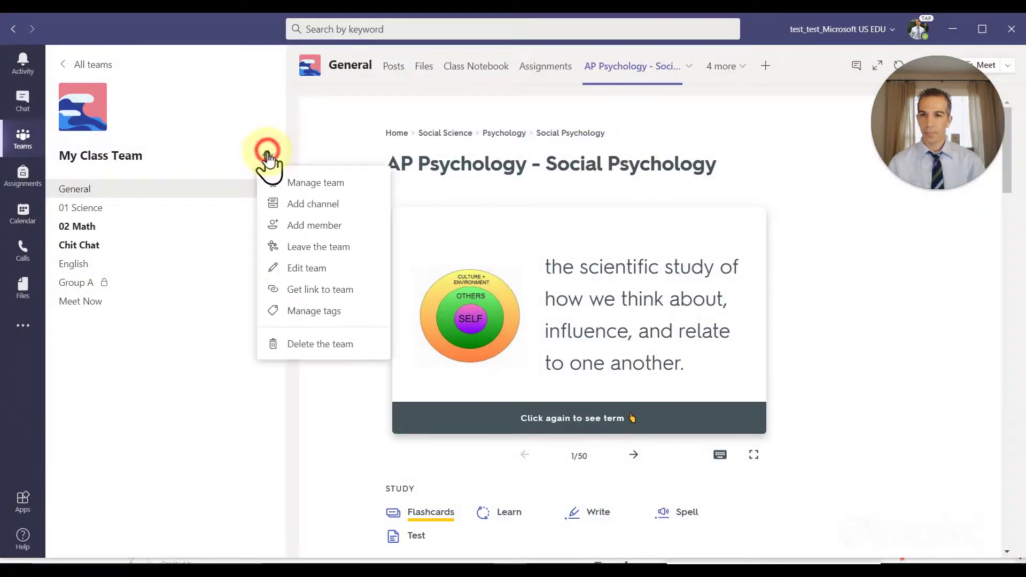
left_click(323, 183)
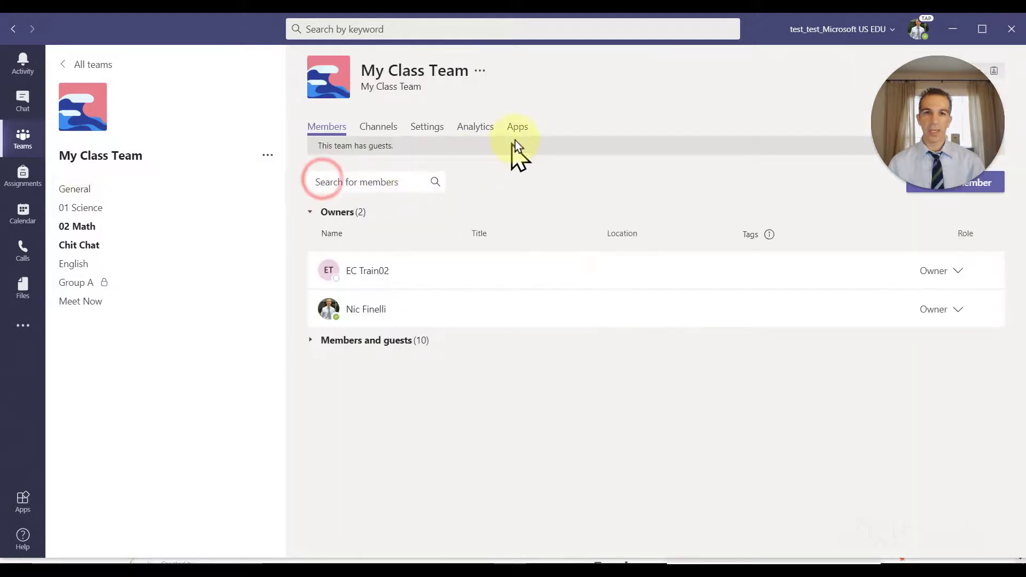
left_click(519, 131)
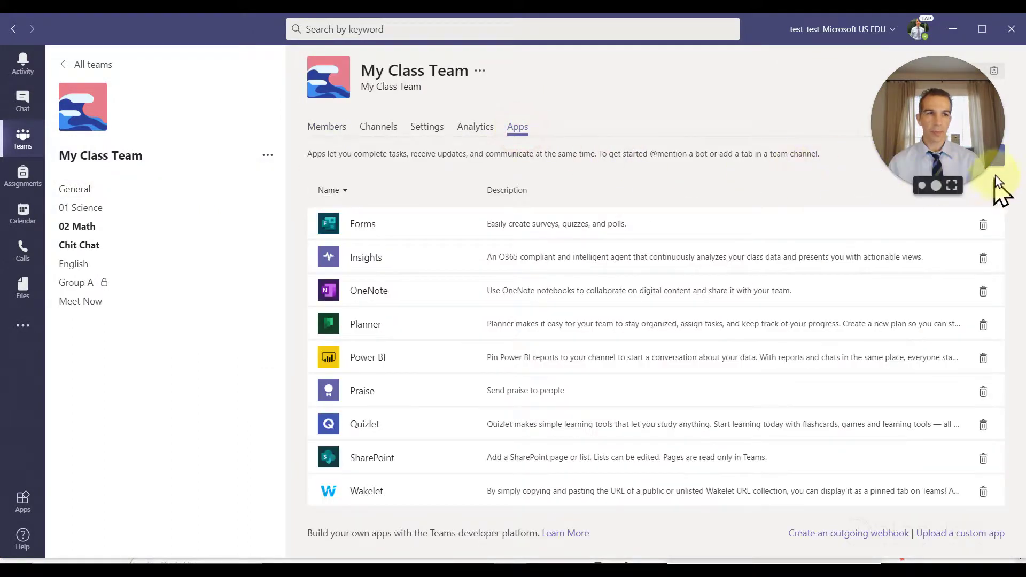
left_click(959, 155)
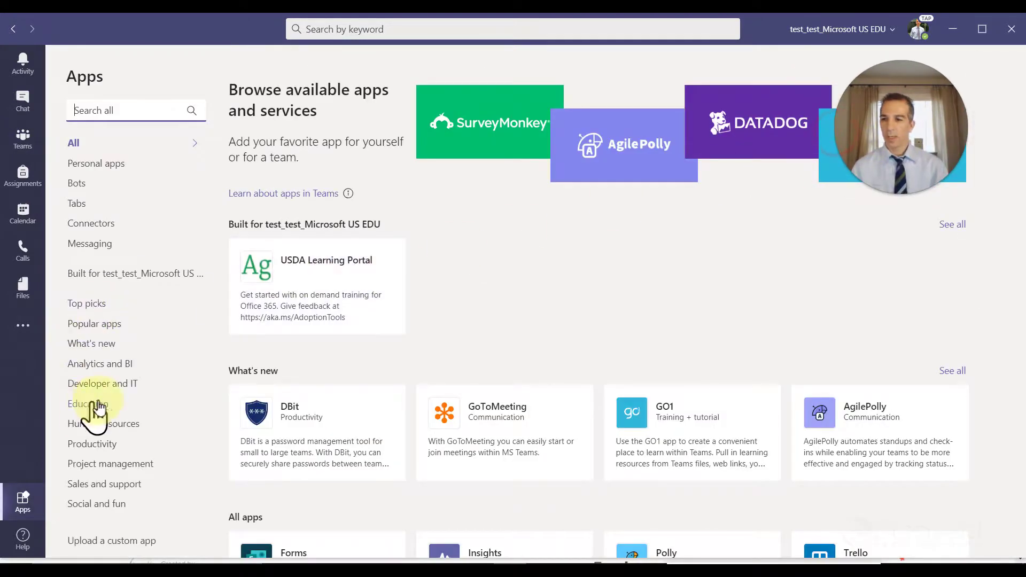
Filter the app catalogue by the Education category and look through the apps offered
left_click(98, 404)
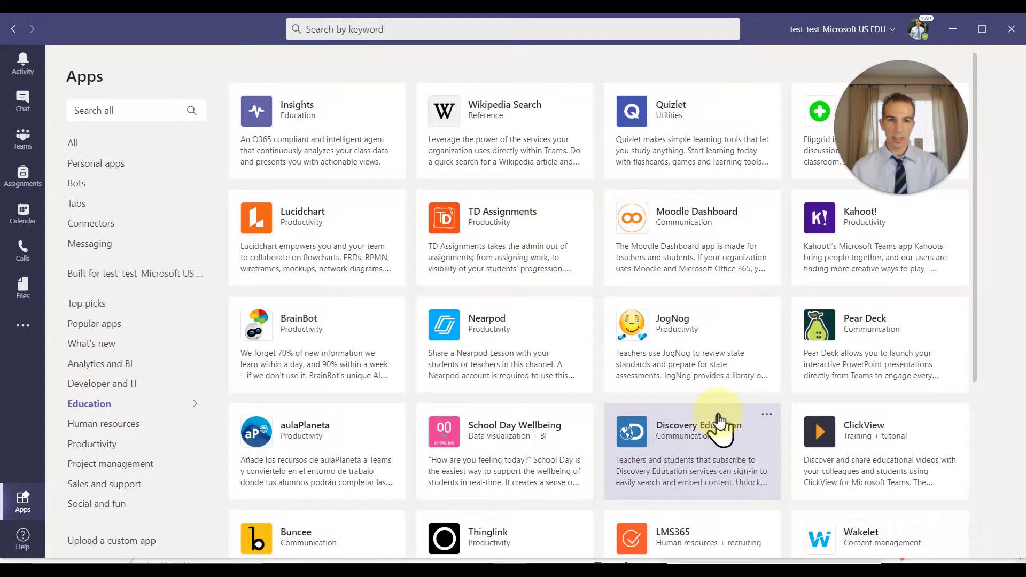
scroll(718, 422, "down", 1)
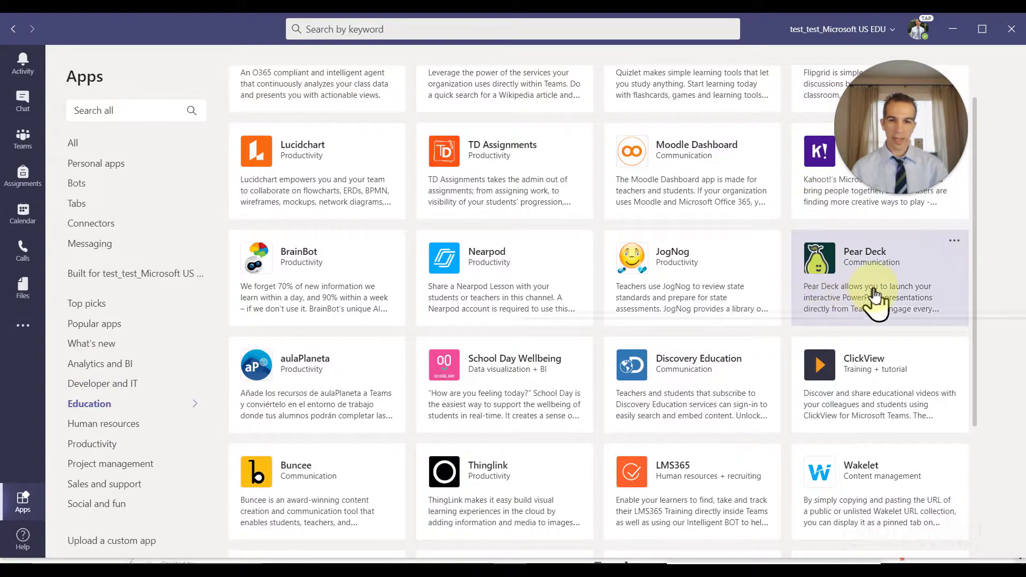
scroll(631, 302, "down", 2)
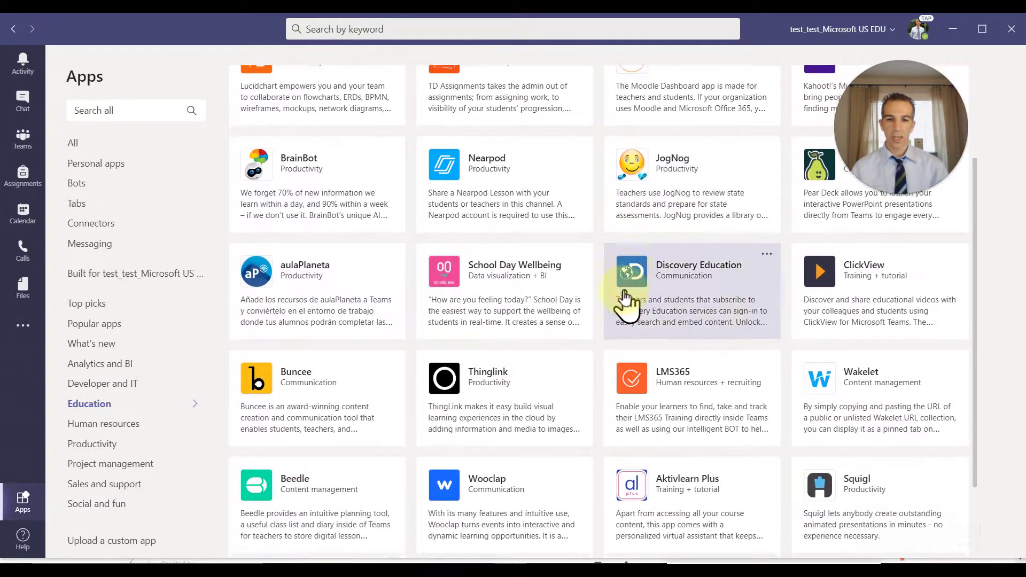
scroll(625, 302, "down", 2)
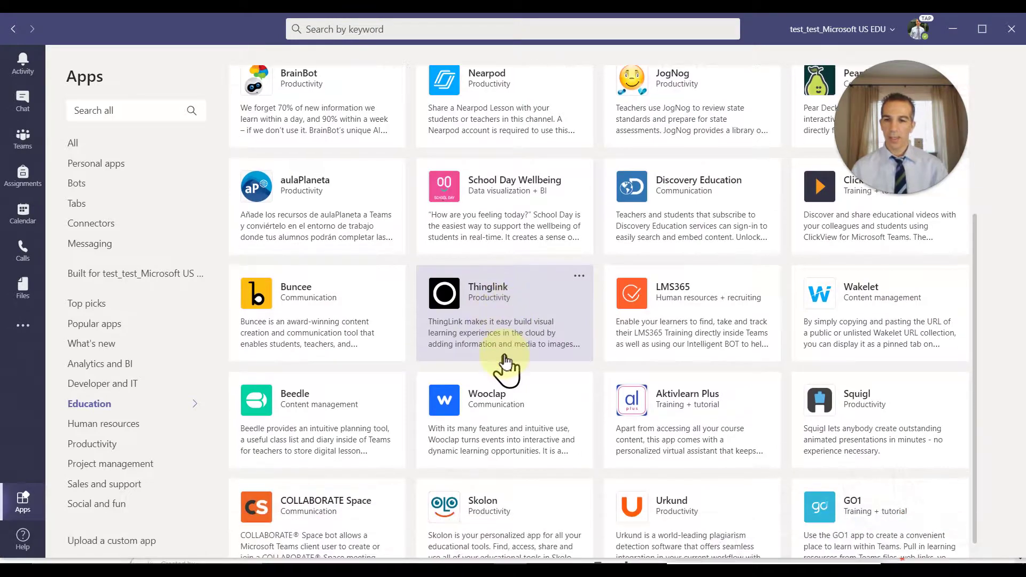
scroll(505, 366, "down", 3)
scroll(502, 366, "down", 4)
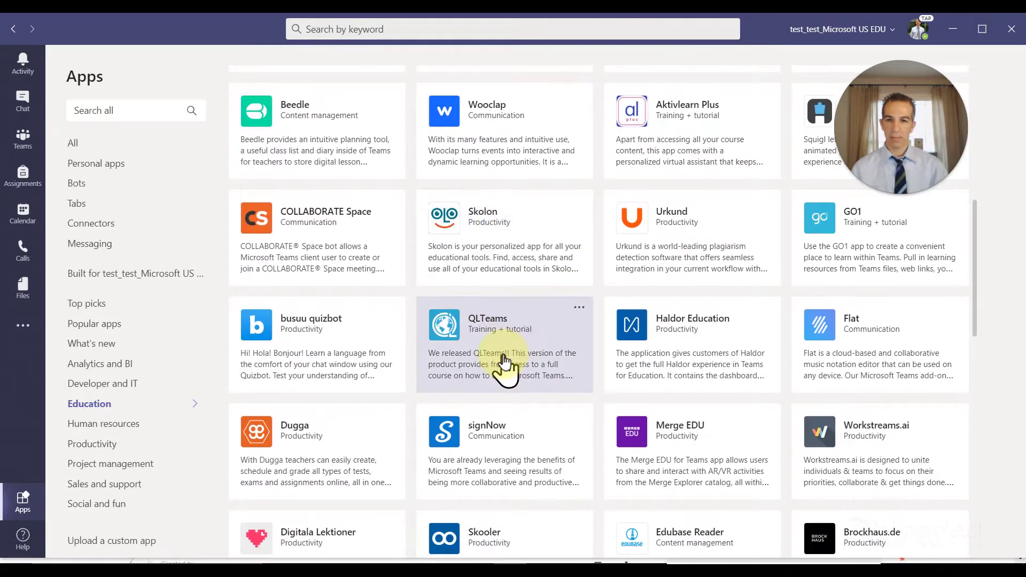
scroll(505, 352, "up", 5)
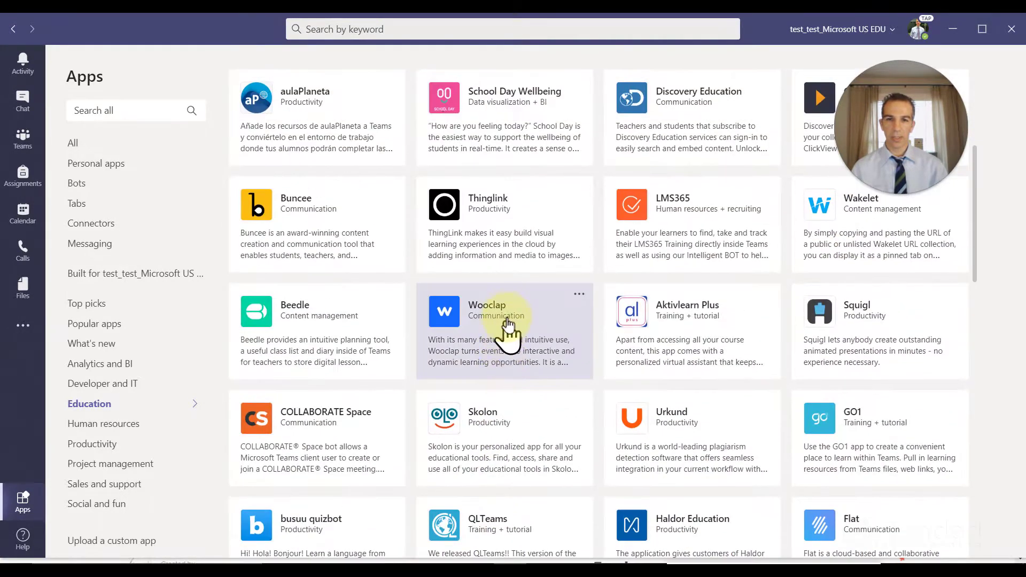
Open the Thinglink app's details, check its options for adding to a team or chat, and add it for personal use
left_click(496, 236)
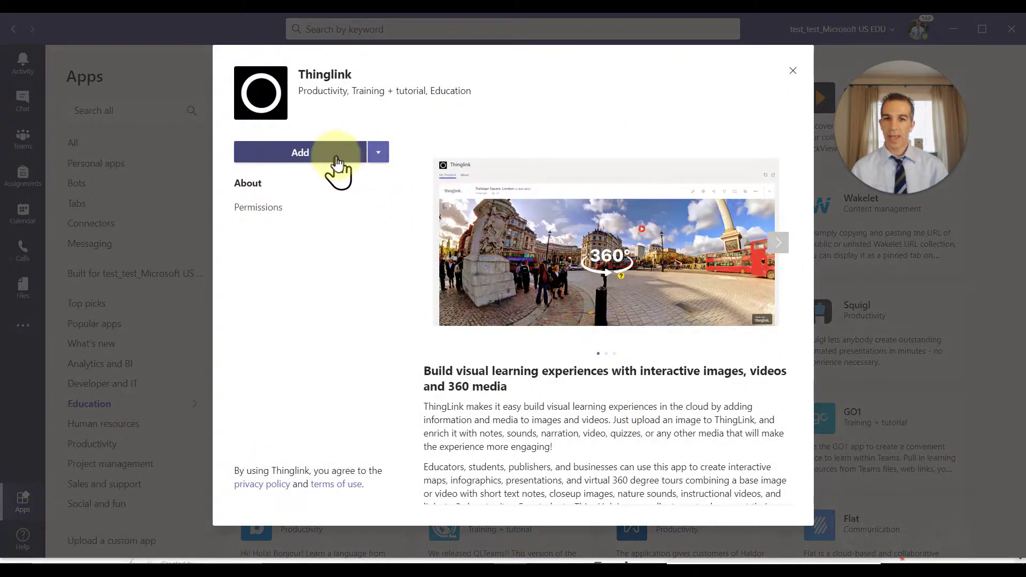
left_click(379, 153)
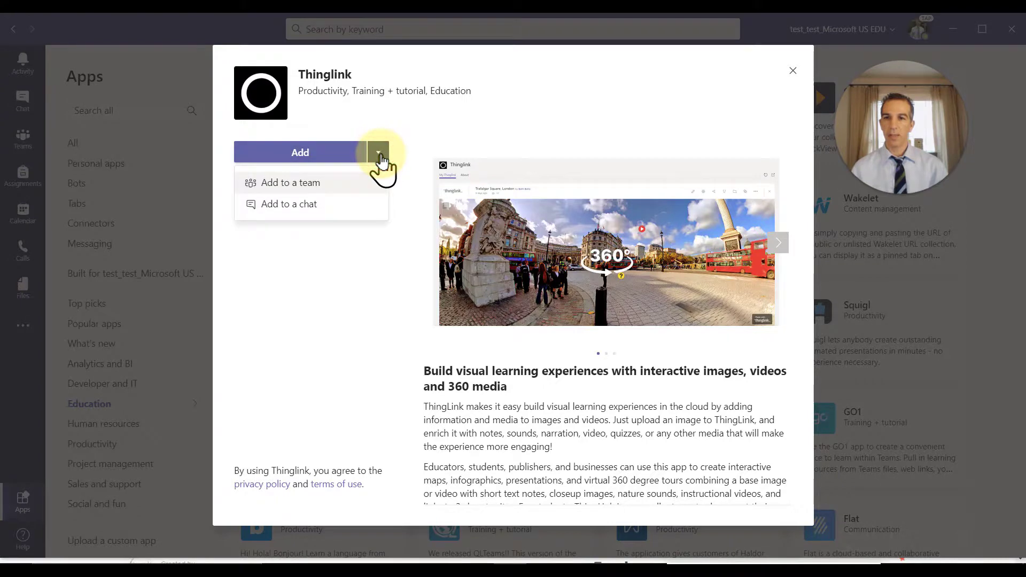
left_click(323, 153)
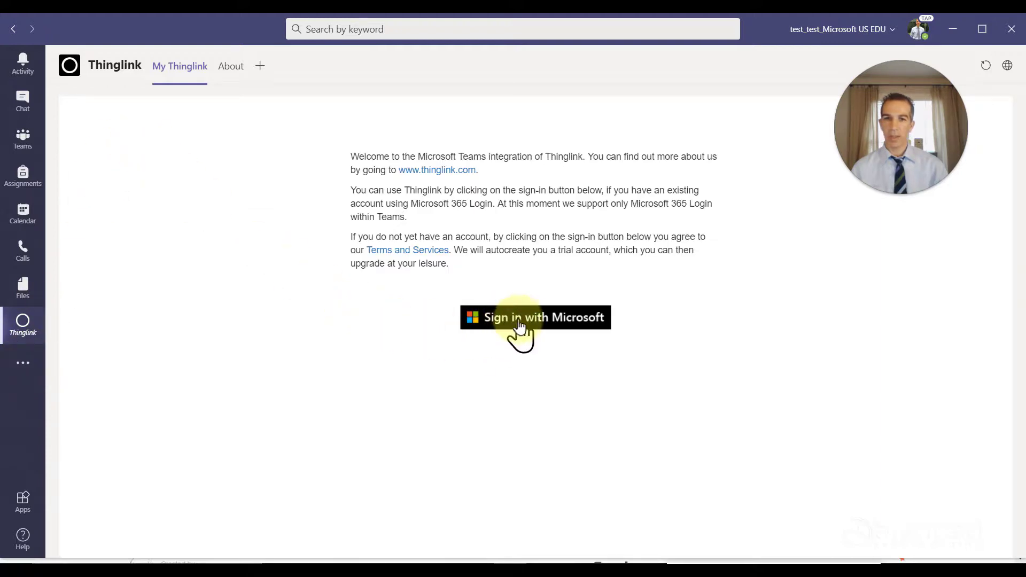
Sign in to Thinglink with the Microsoft account, entering the account password
left_click(523, 323)
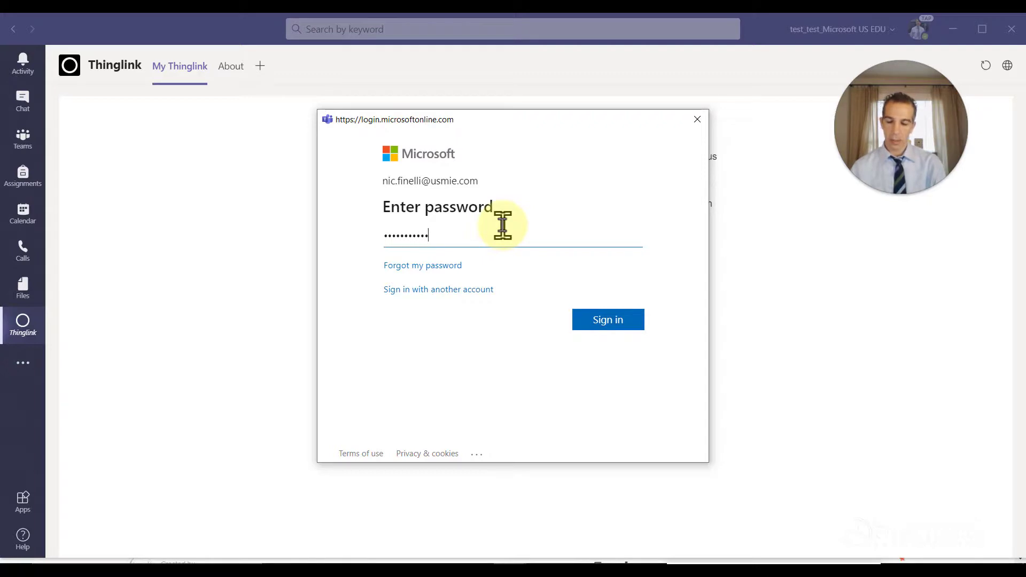
key("Return")
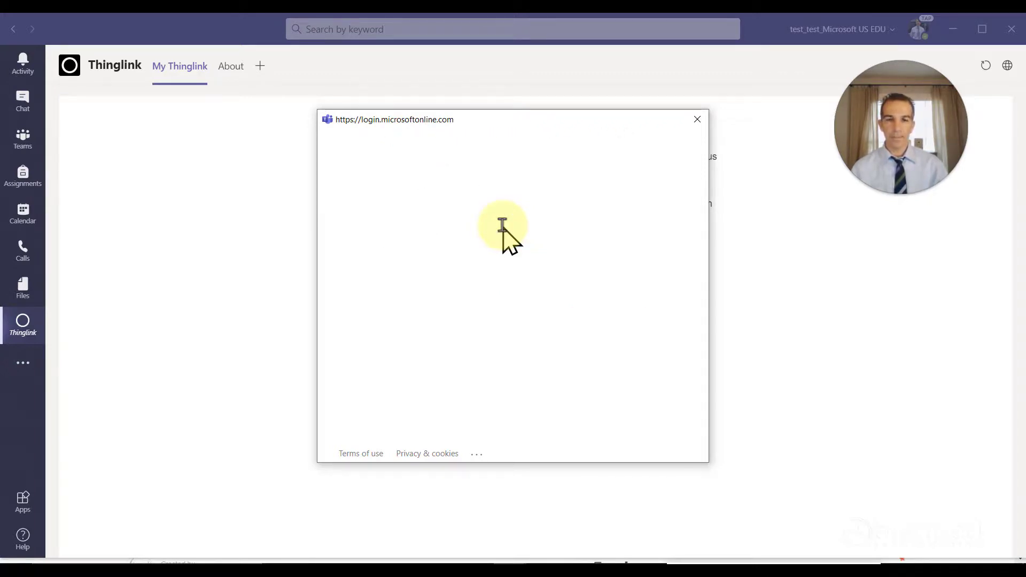
left_click(613, 363)
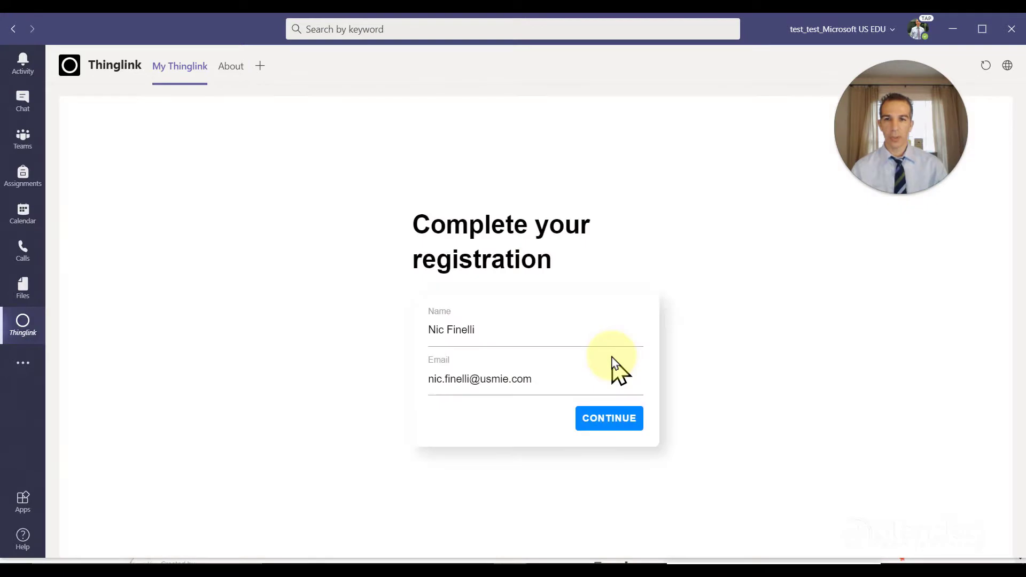
Continue the ThingLink registration with the prefilled name and email, choosing Classroom Learning as the use and Teacher as the role
left_click(589, 416)
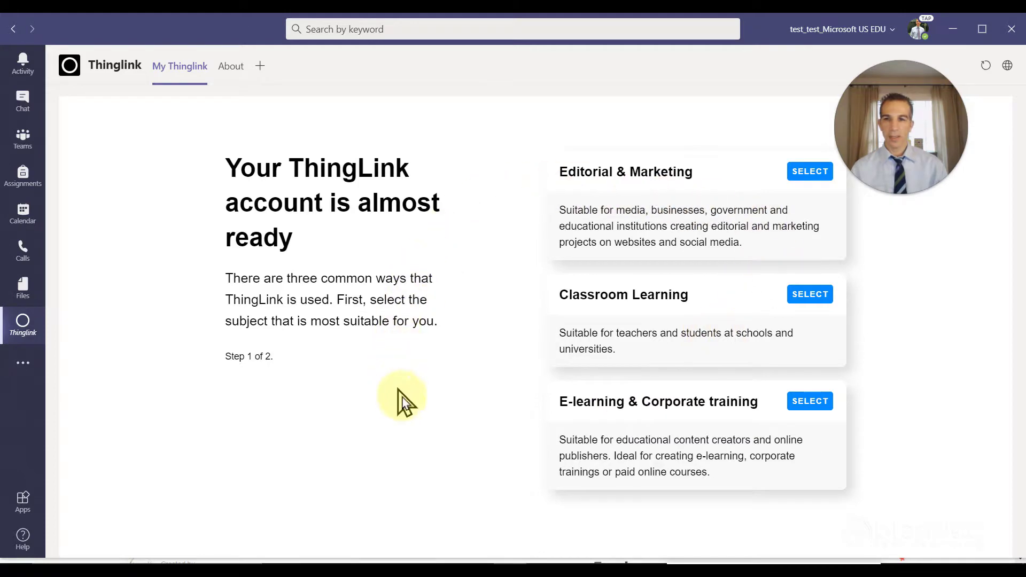
left_click(809, 295)
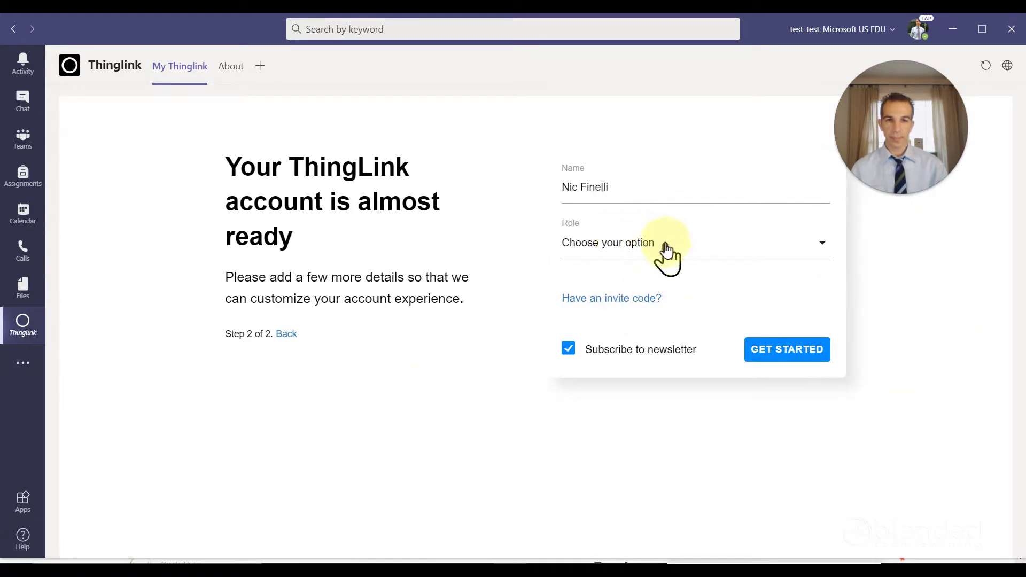
left_click(669, 245)
left_click(661, 274)
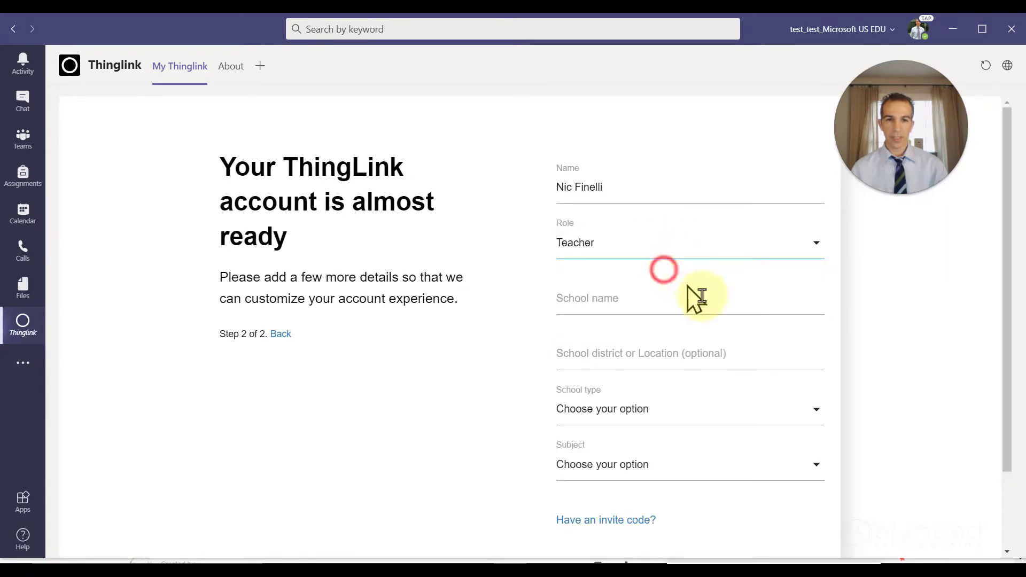
Opt out of the ThingLink newsletter and complete the remaining school details to finish the account setup
left_click(678, 308)
scroll(680, 342, "down", 2)
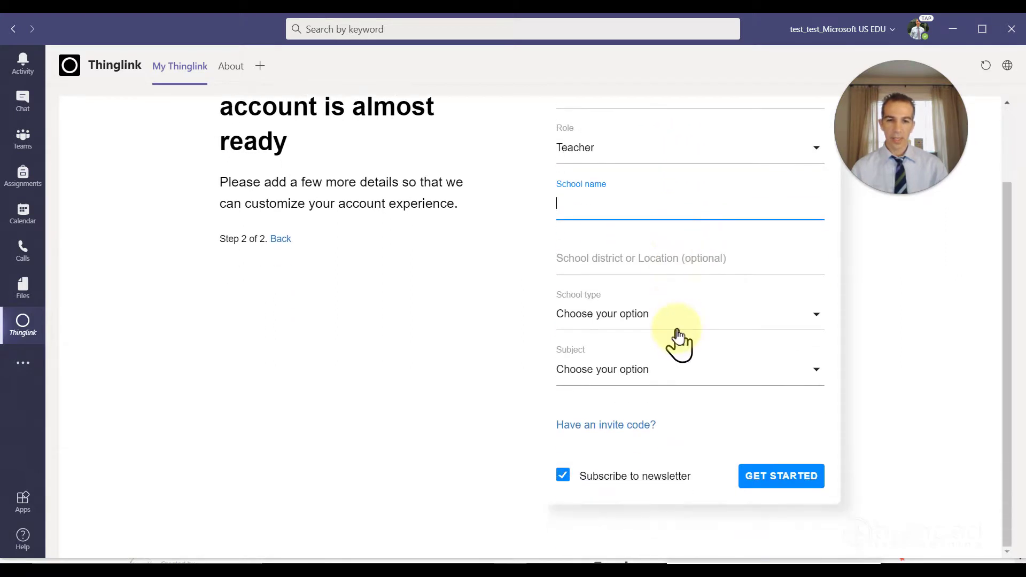
left_click(563, 475)
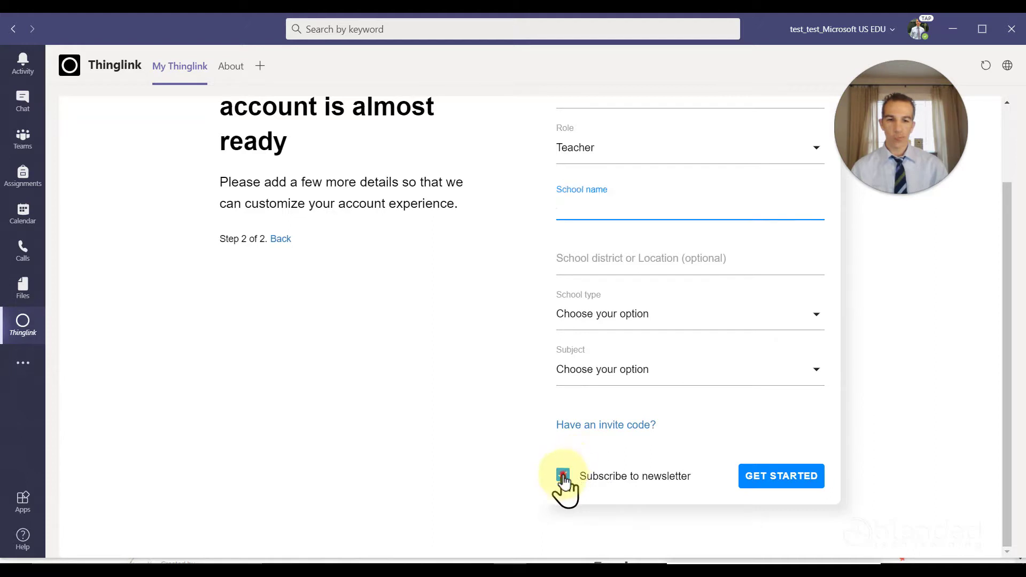
scroll(708, 398, "up", 2)
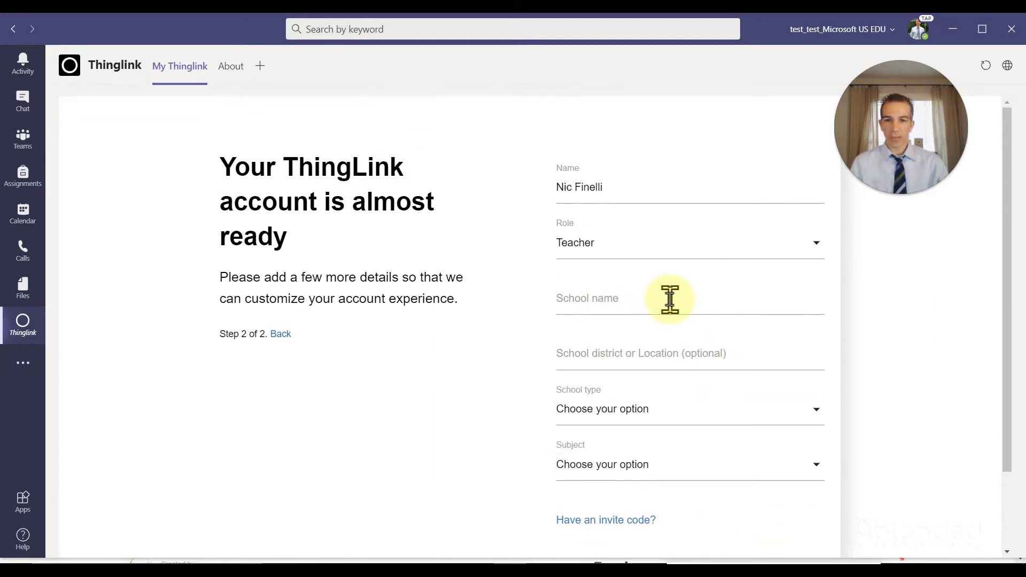
scroll(670, 301, "down", 2)
scroll(669, 301, "up", 2)
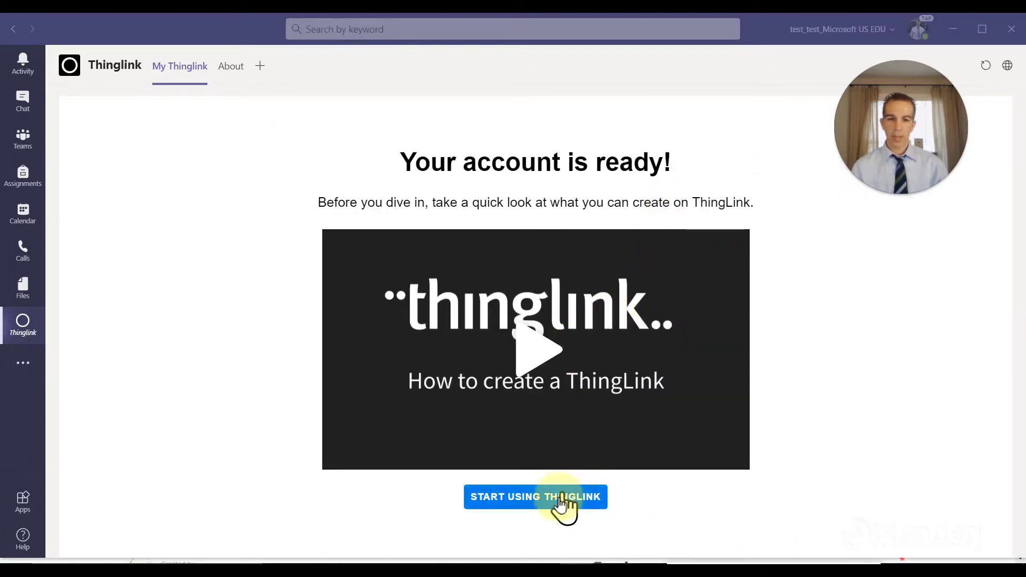
Start using ThingLink, dismiss the MEC course announcement and look through the project ideas on the welcome page
left_click(559, 499)
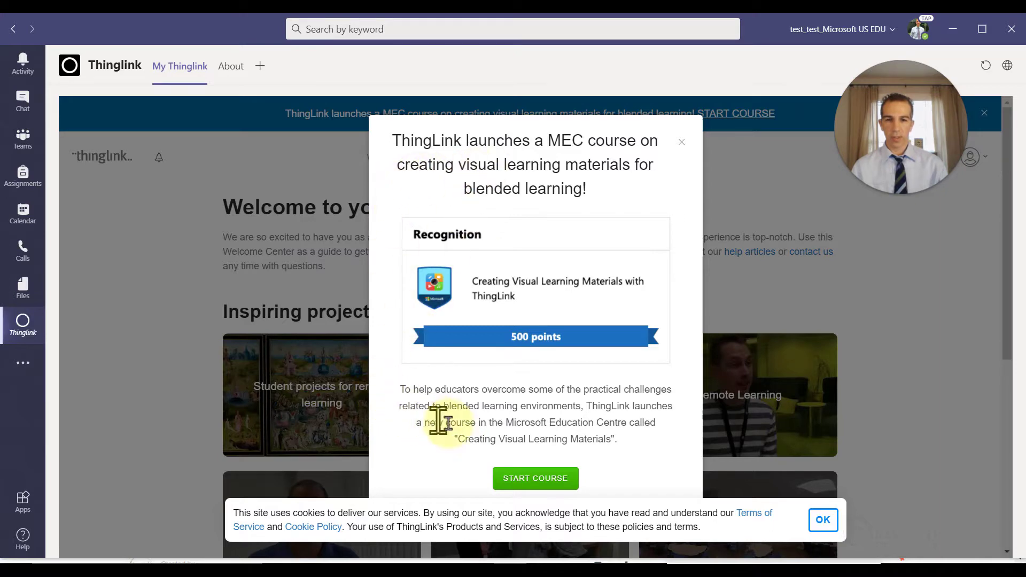
left_click(684, 142)
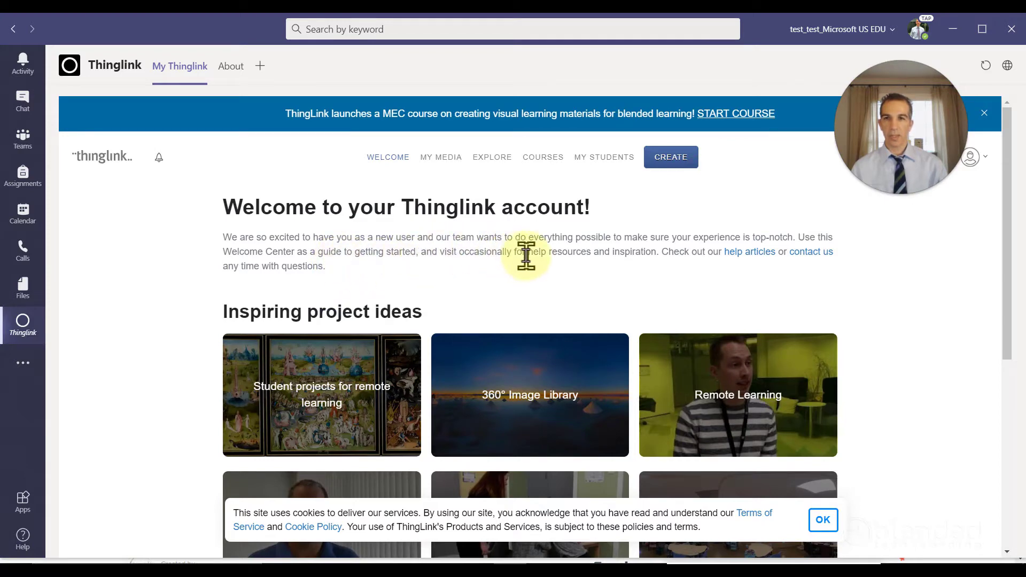
scroll(527, 267, "down", 1)
scroll(481, 224, "up", 1)
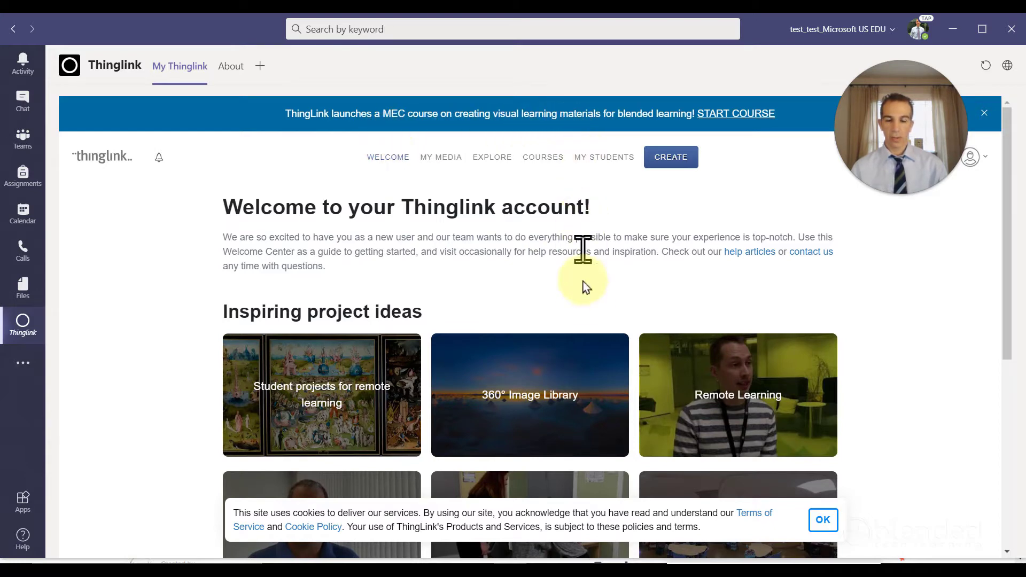
scroll(593, 315, "down", 5)
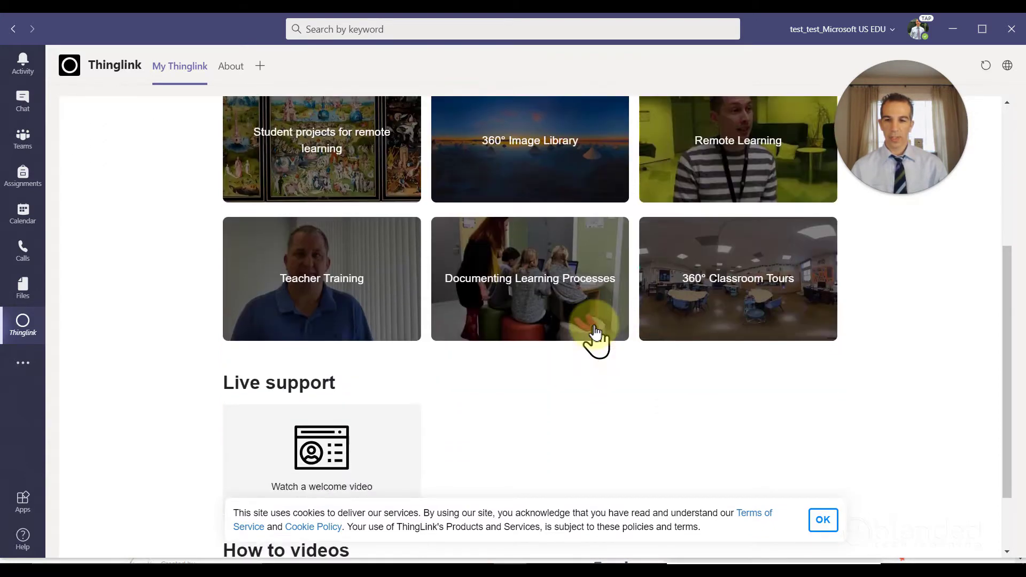
scroll(593, 336, "up", 2)
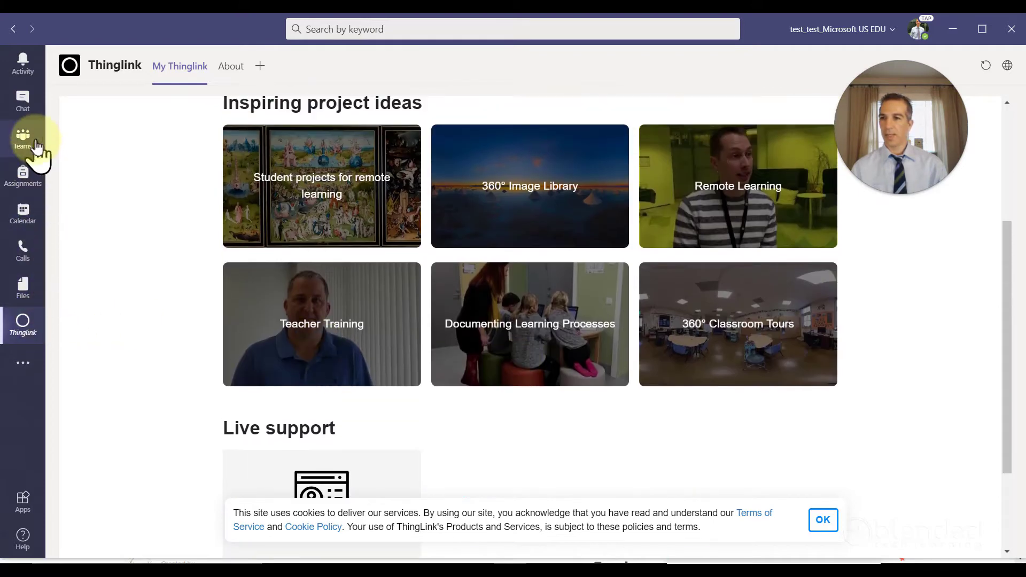
Open a new Thinglink tab's setup in My Class Team's General channel, view the classroom and project choices, and close it without saving
left_click(26, 143)
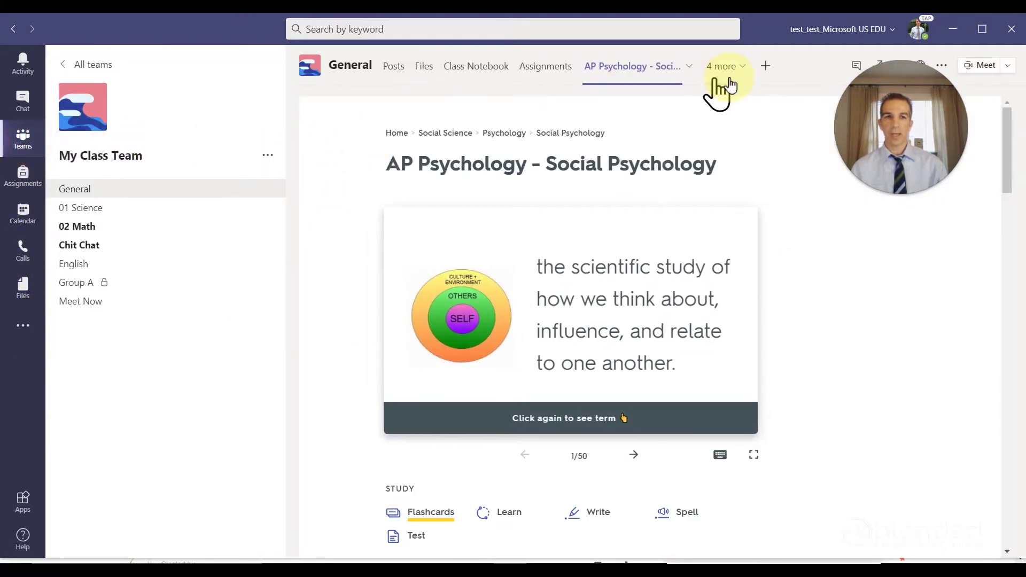
left_click(766, 67)
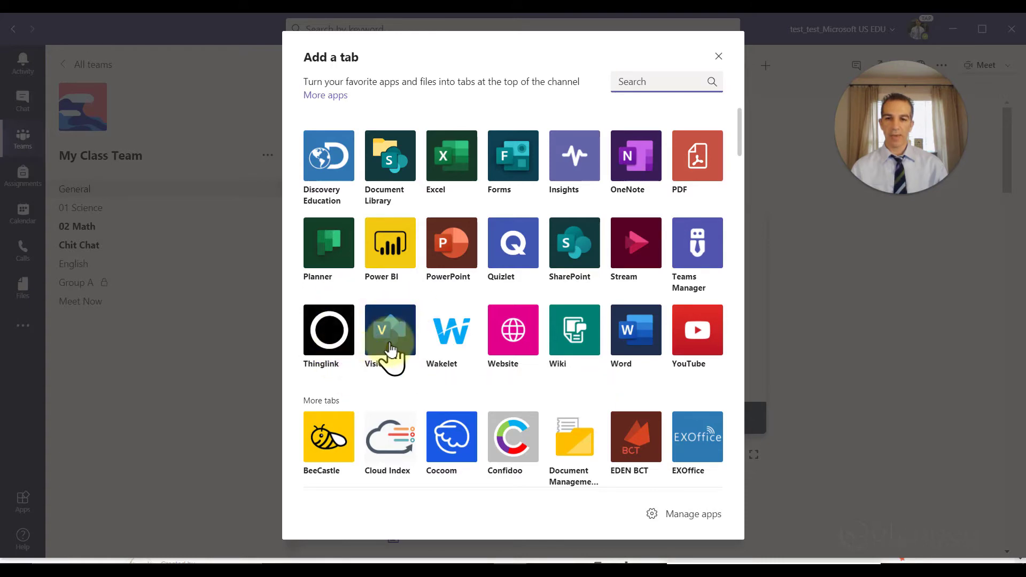
scroll(389, 355, "down", 1)
scroll(355, 360, "up", 1)
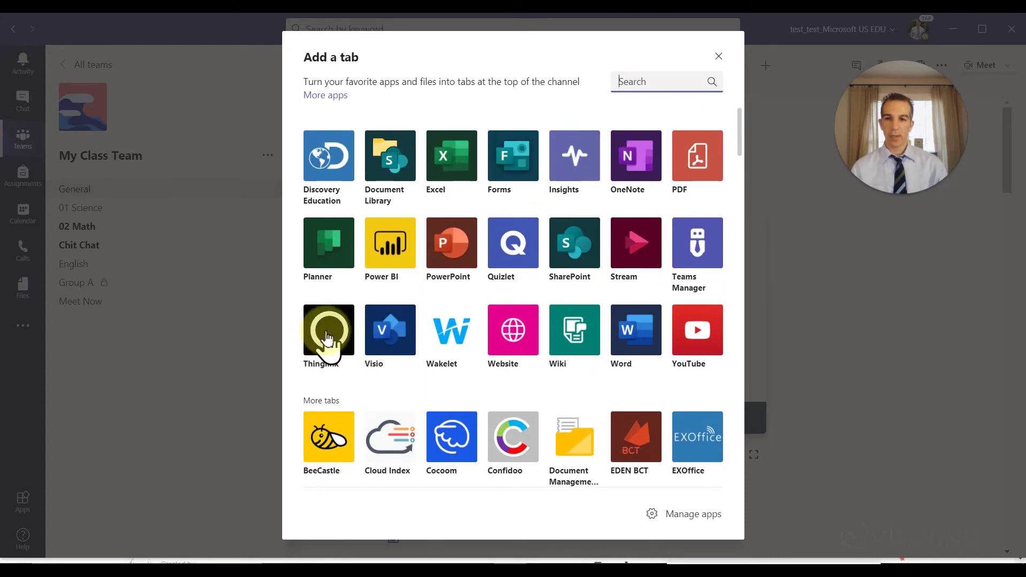
left_click(327, 334)
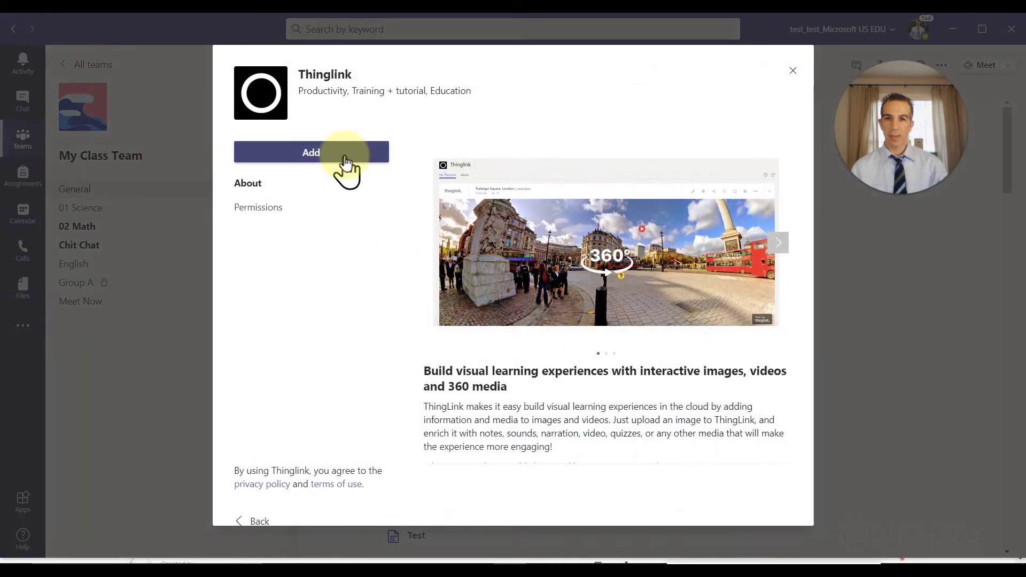
left_click(345, 157)
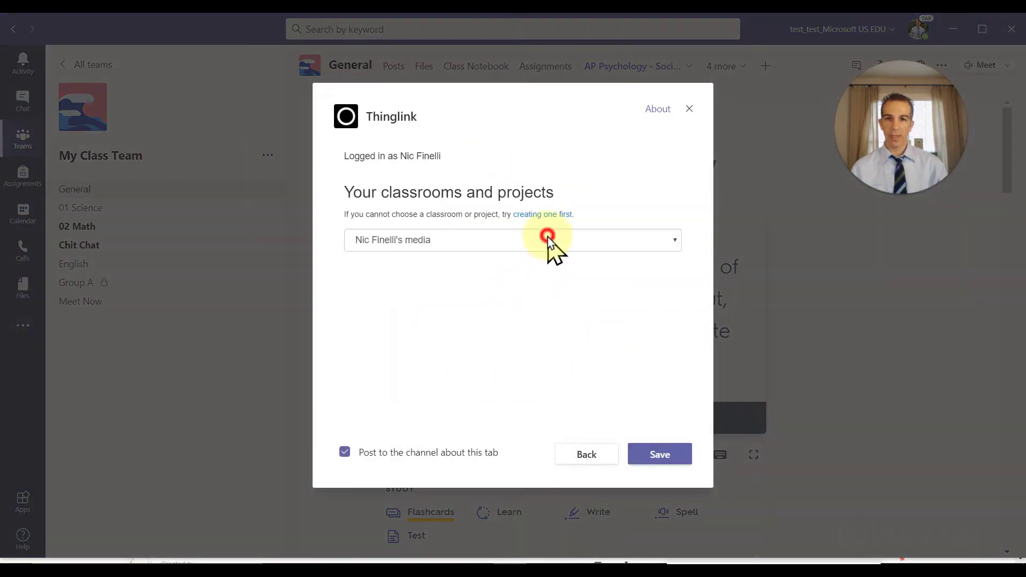
left_click(548, 237)
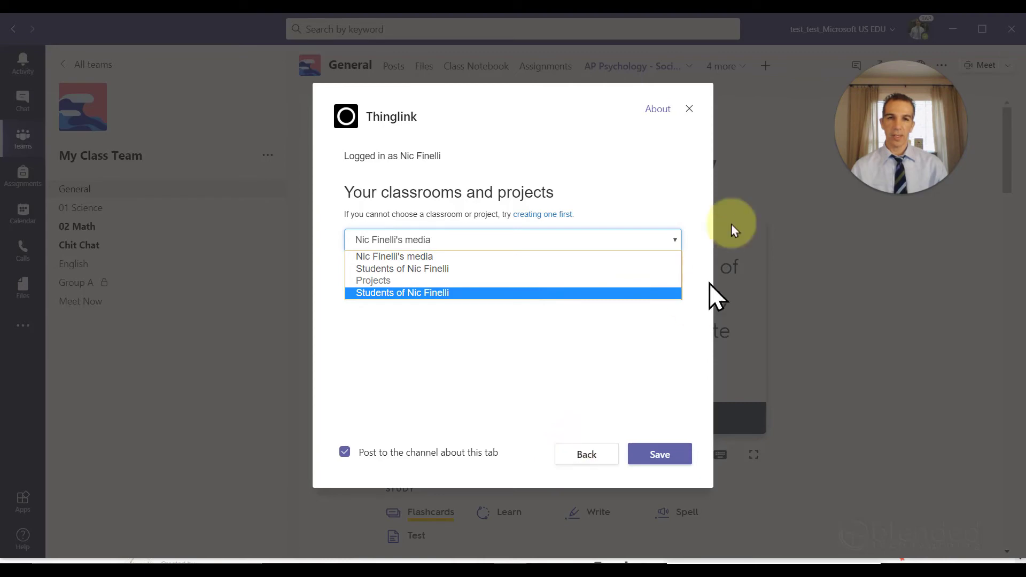
left_click(688, 112)
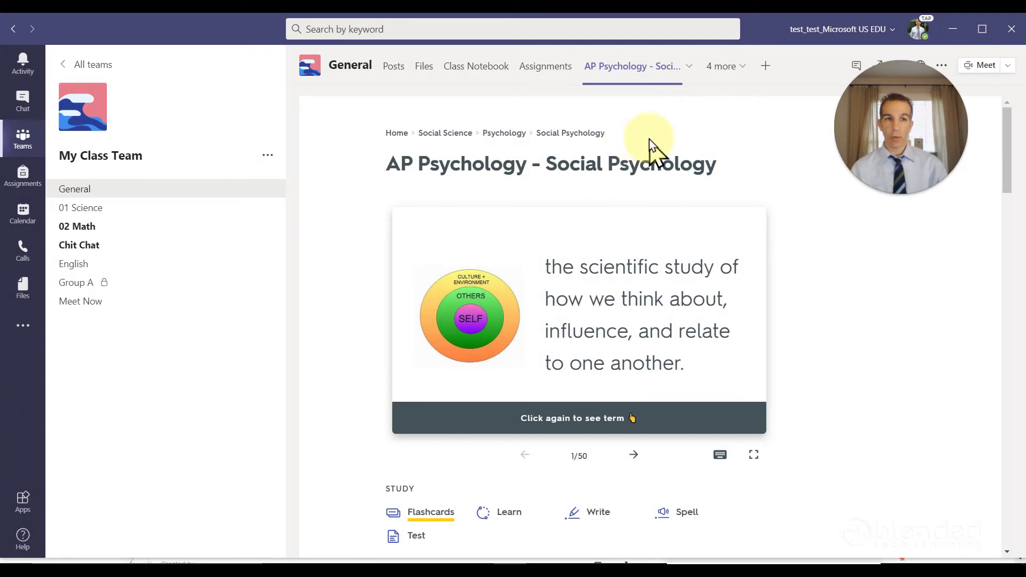
left_click(896, 191)
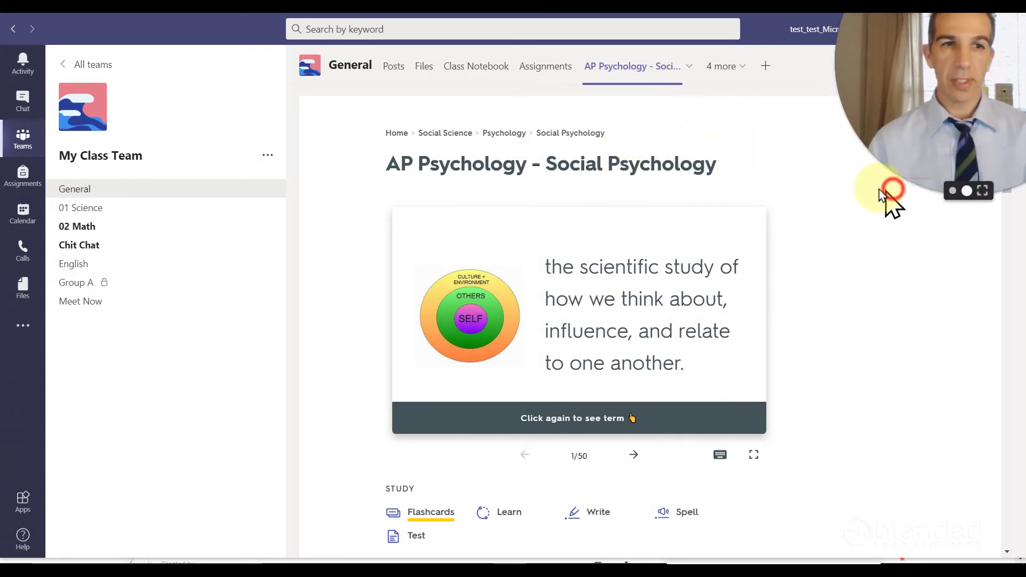
left_click_drag(915, 145, 494, 363)
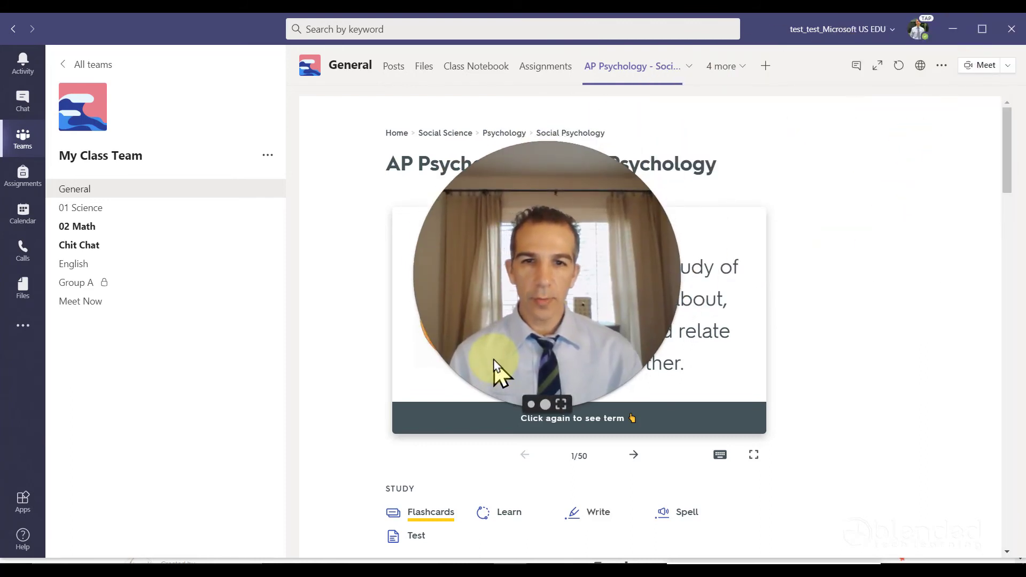